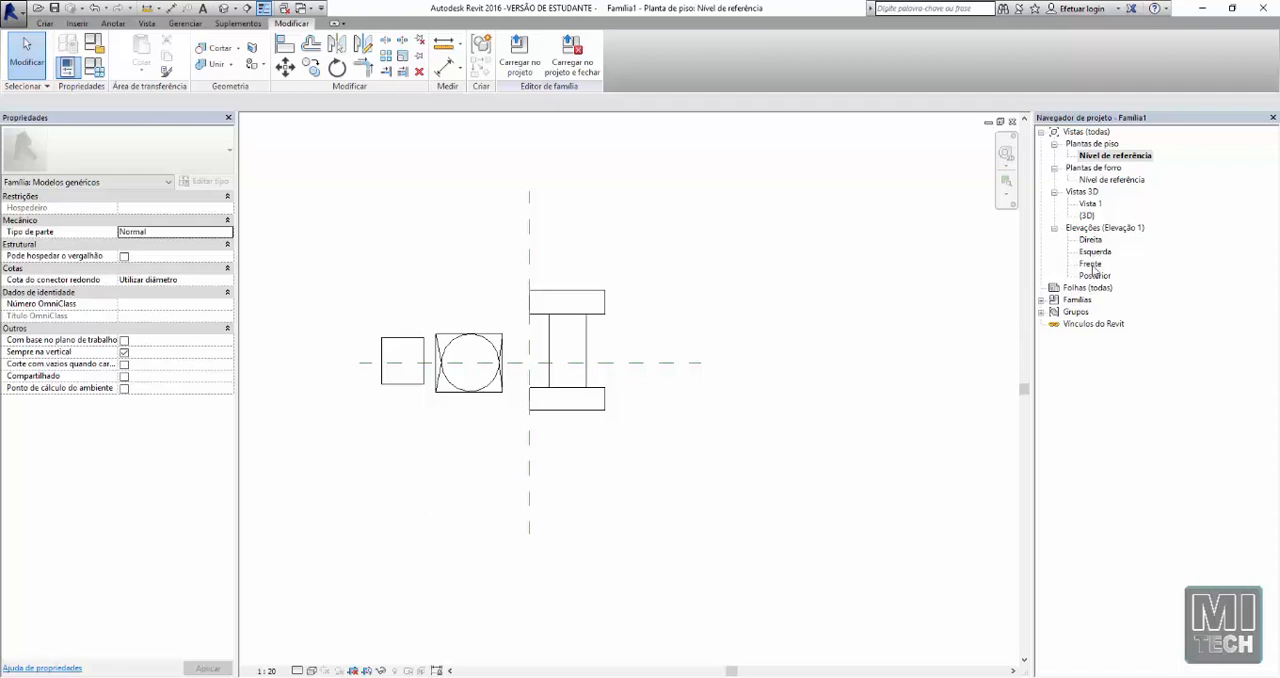
Open the Frente elevation and stretch the Nível de referência line farther to the right of the existing solids
double_click(1091, 264)
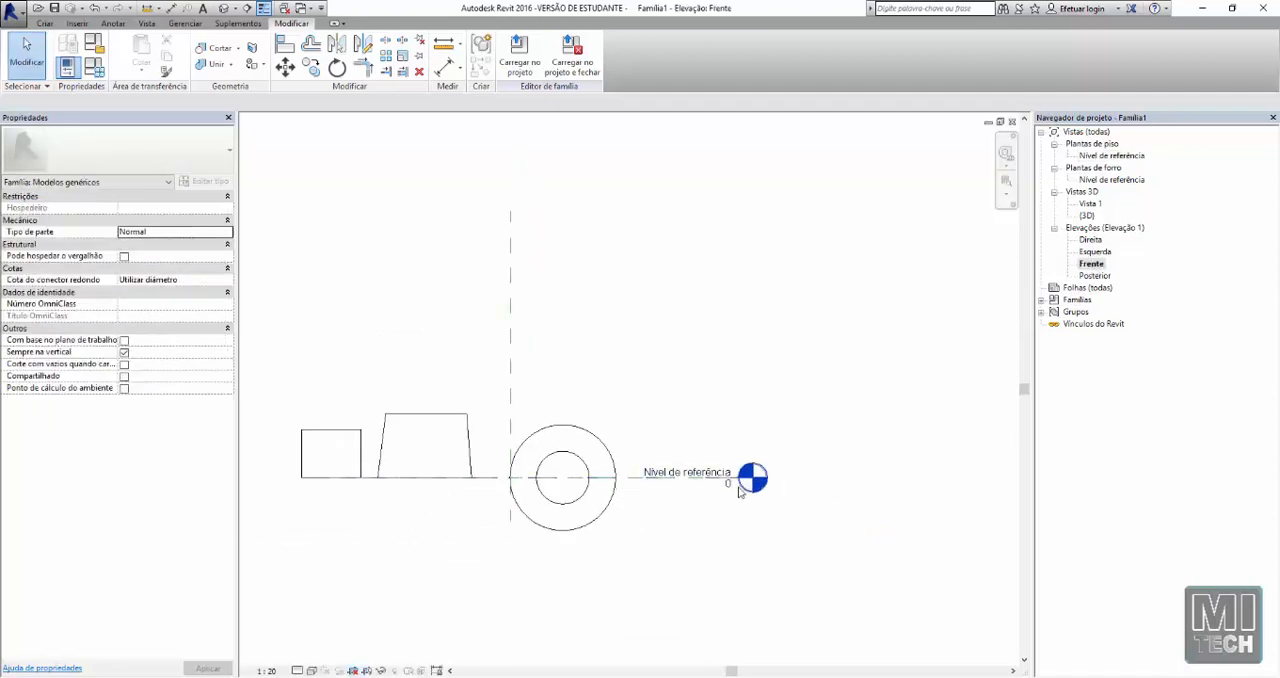
click(1110, 156)
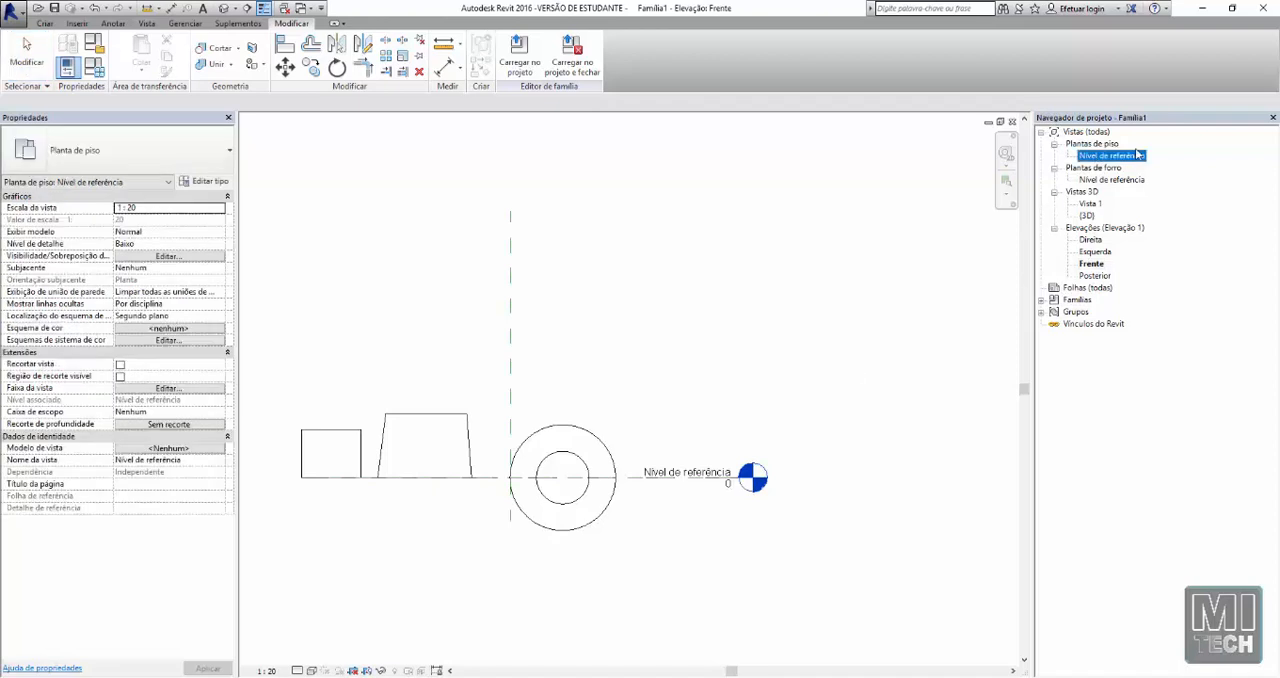
click(754, 378)
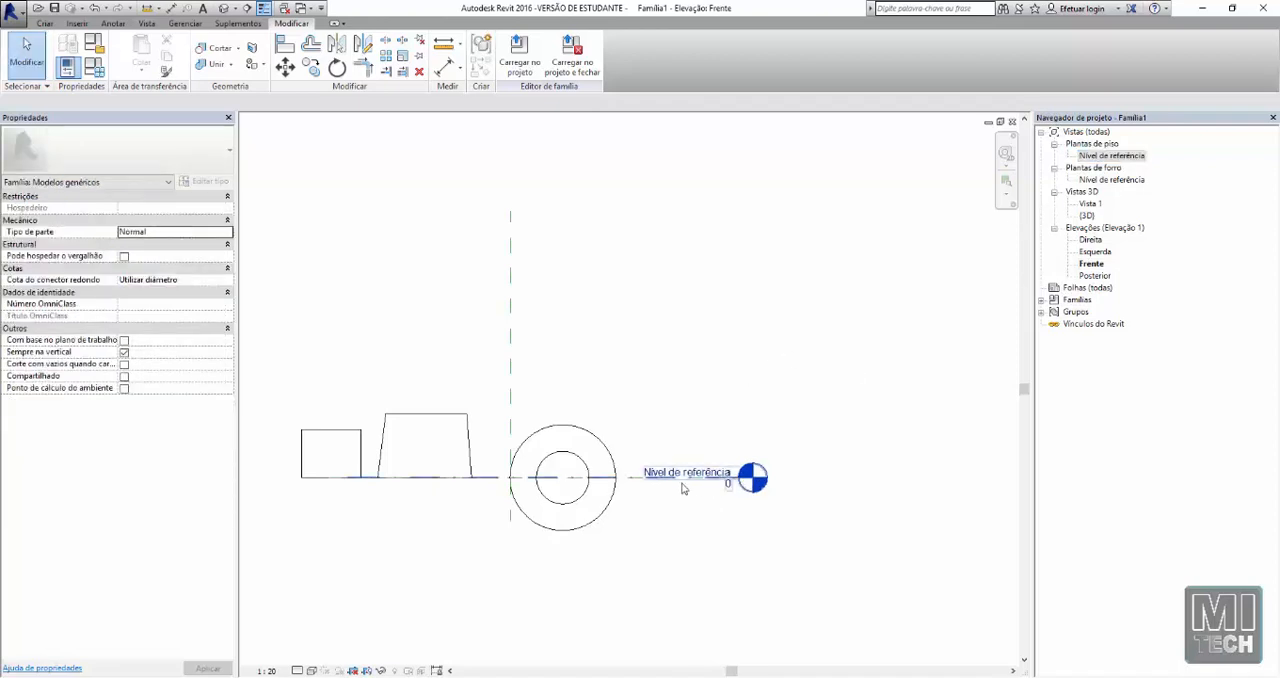
click(628, 481)
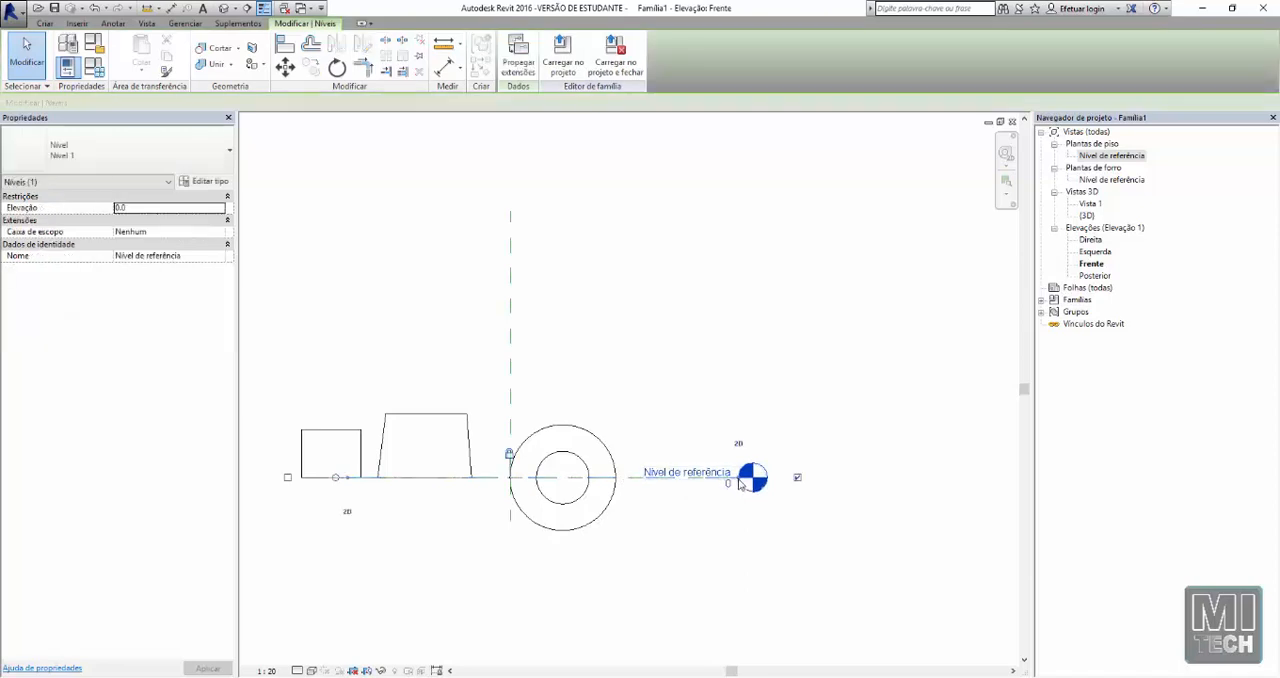
drag(740, 484, 971, 477)
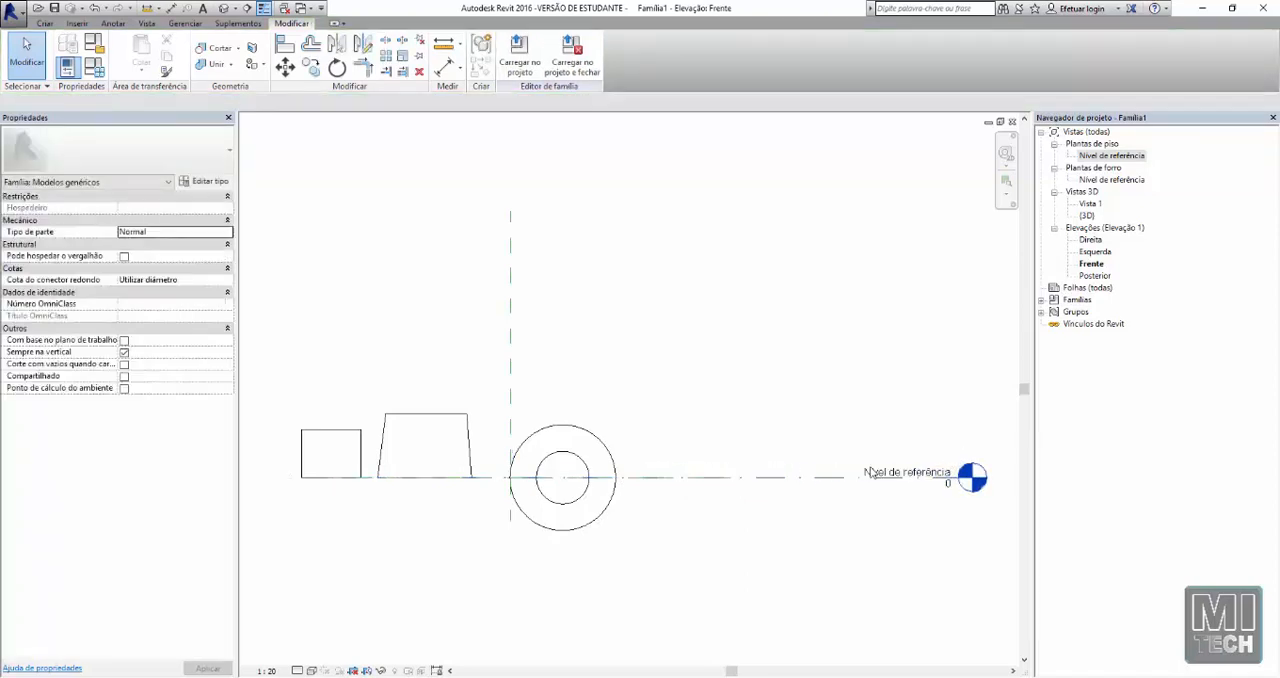
scroll(929, 482, up, 1)
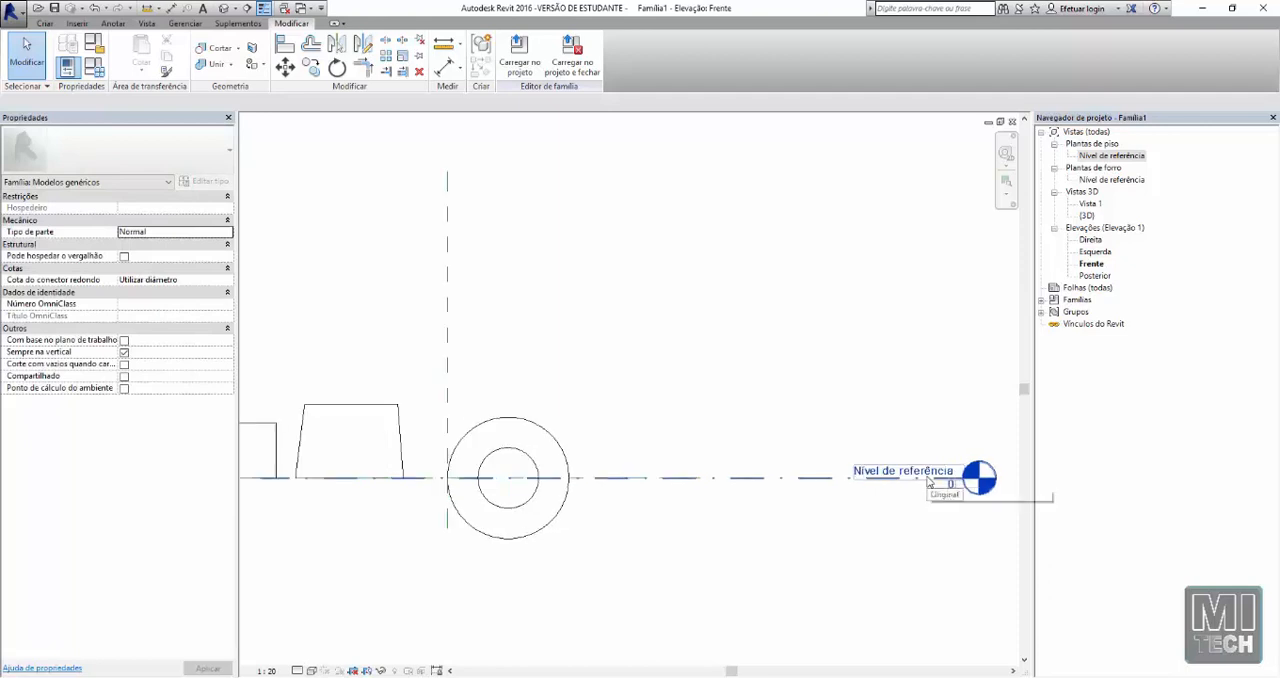
middle_drag(731, 395, 627, 379)
scroll(627, 378, up, 1)
scroll(690, 388, down, 3)
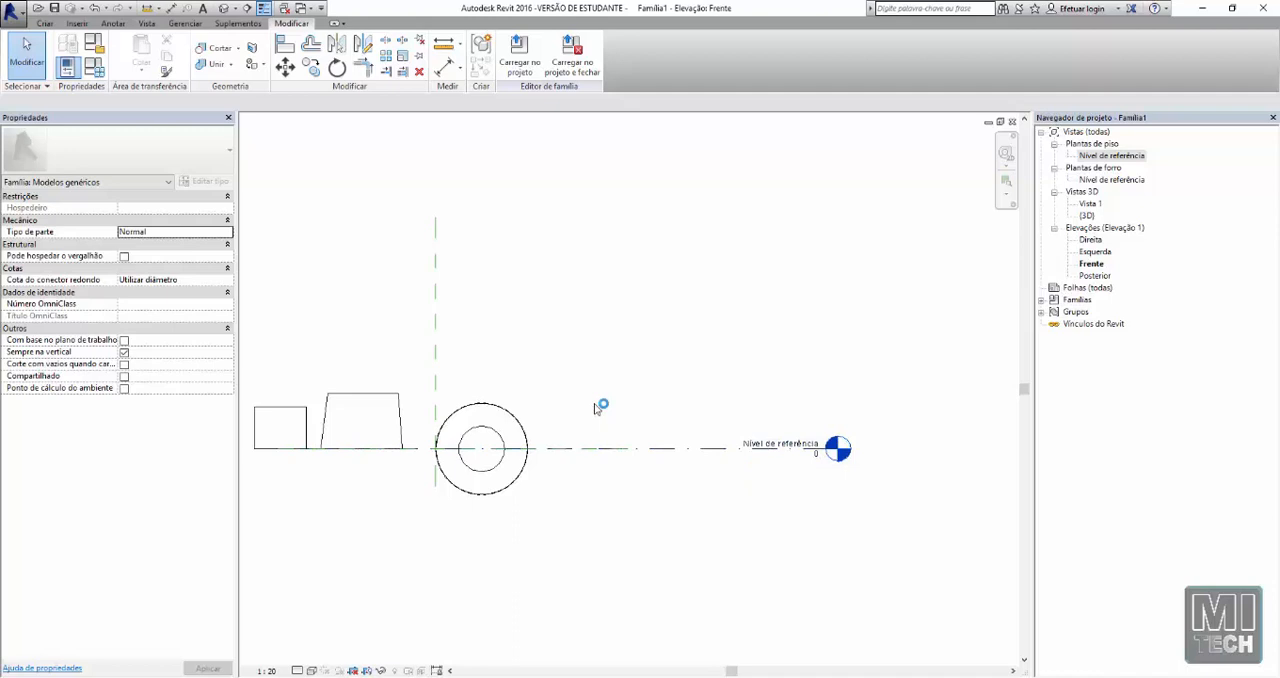
Stretch the box extrusion below the reference level and back up until its top aligns with the top of the neighbouring blend
middle_drag(278, 465, 417, 434)
scroll(430, 420, up, 2)
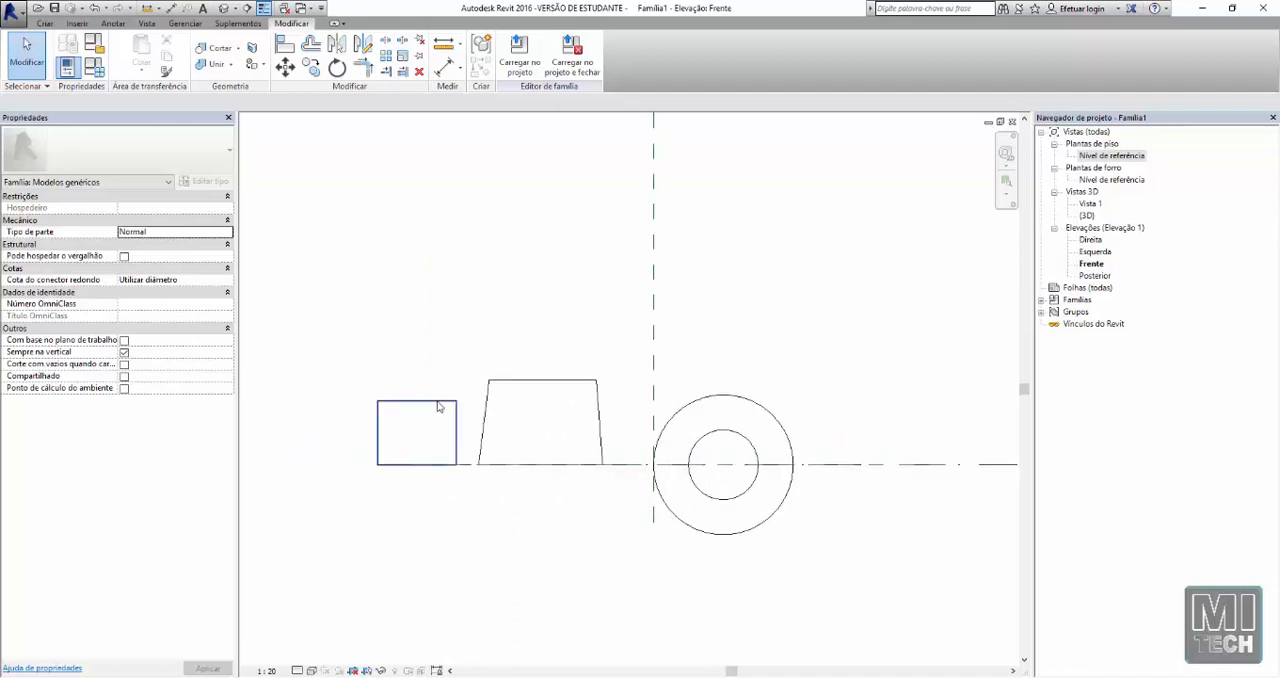
click(453, 408)
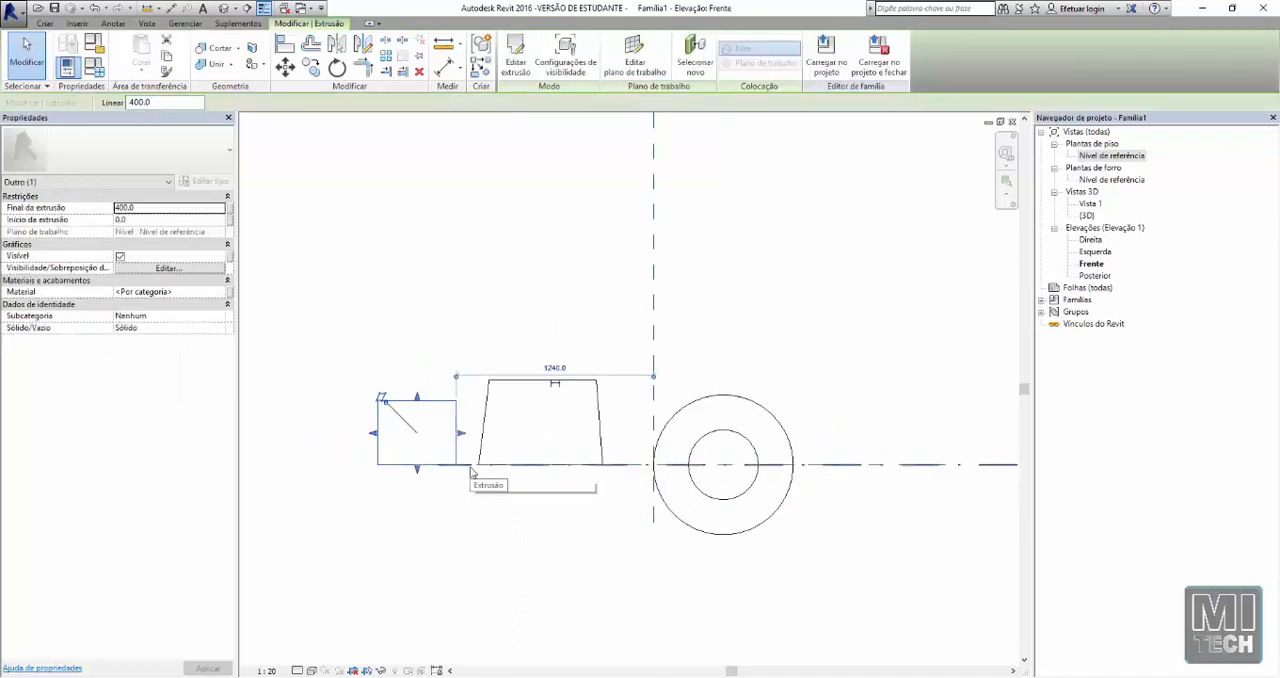
scroll(402, 271, down, 2)
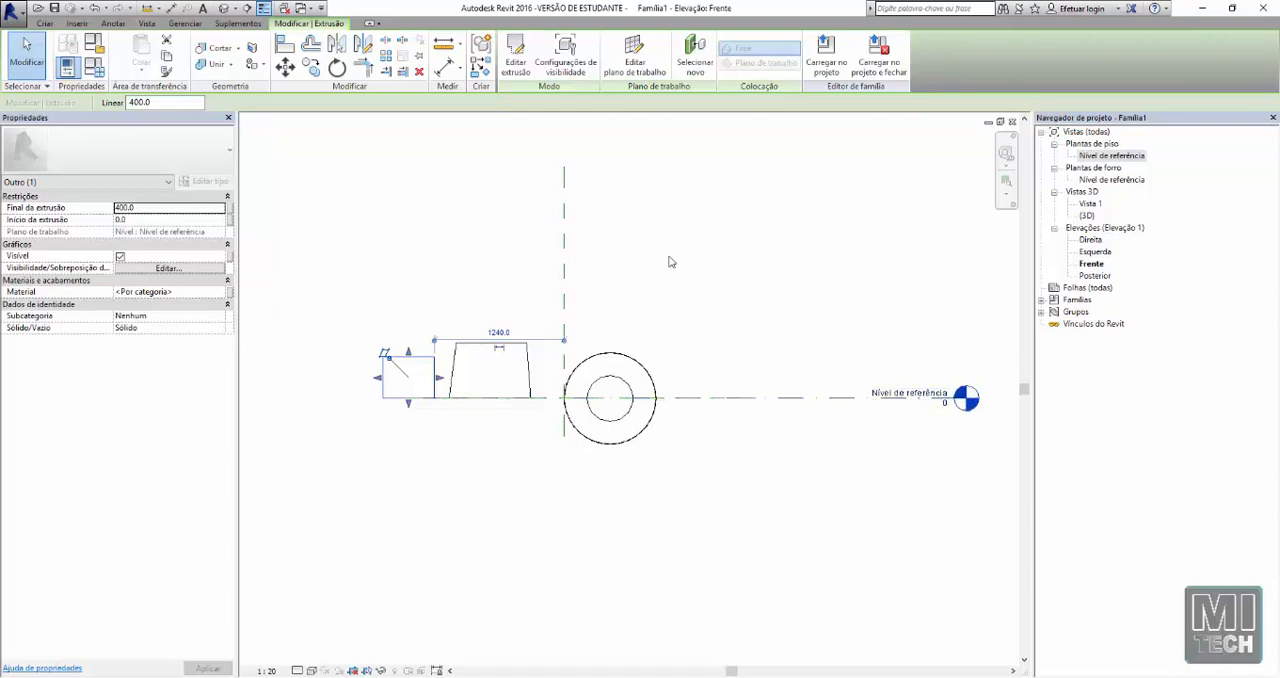
drag(408, 352, 425, 455)
click(456, 517)
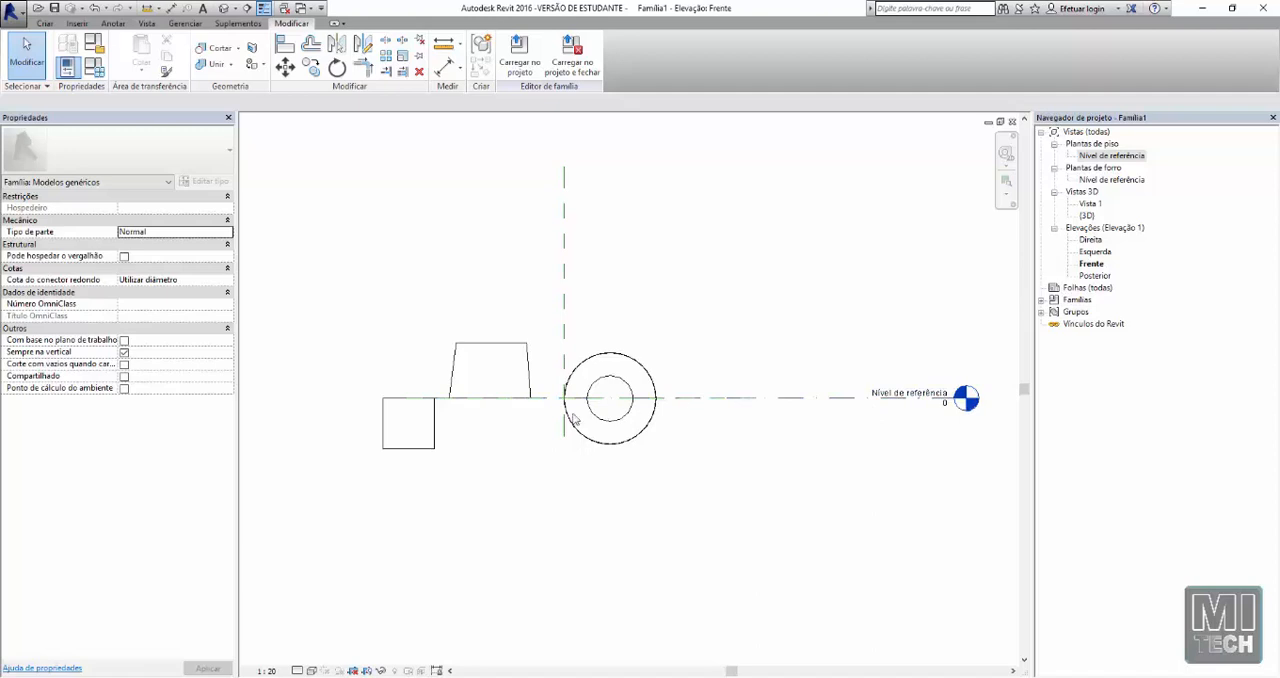
click(426, 445)
drag(408, 396, 408, 346)
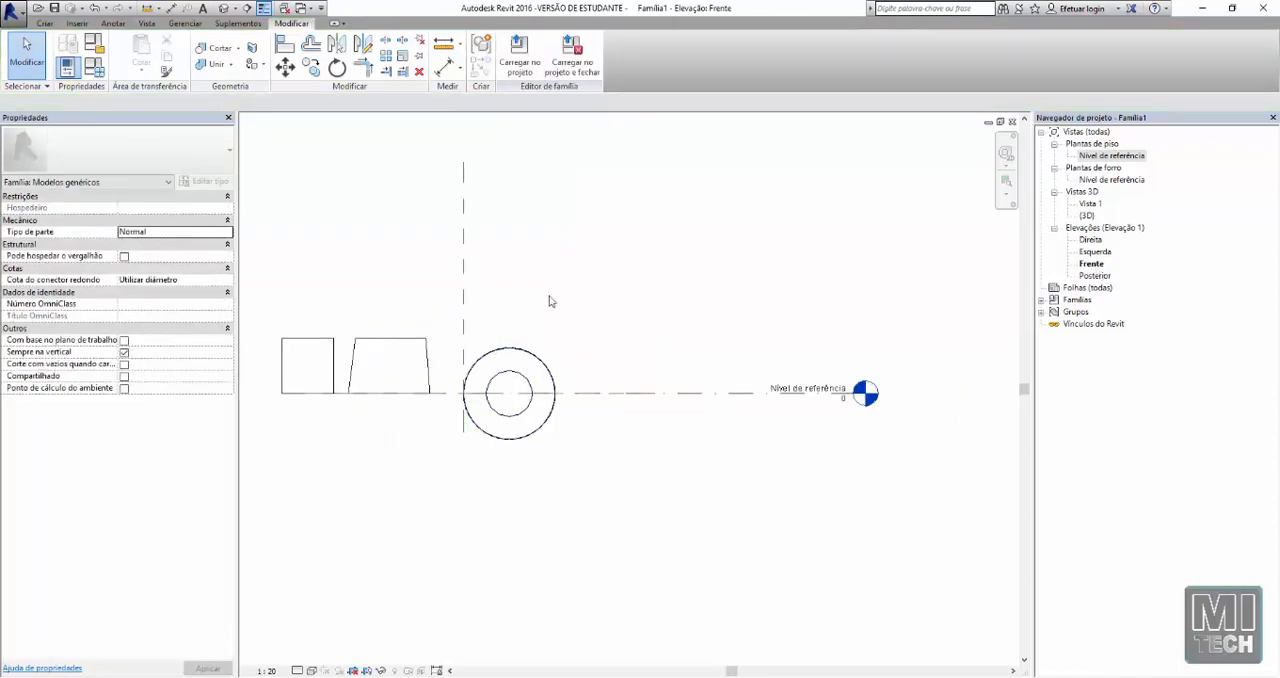
Start a revolve and draw a vertical axis line about 2620 mm long to the right of the concentric circles, crossing the reference level
click(45, 25)
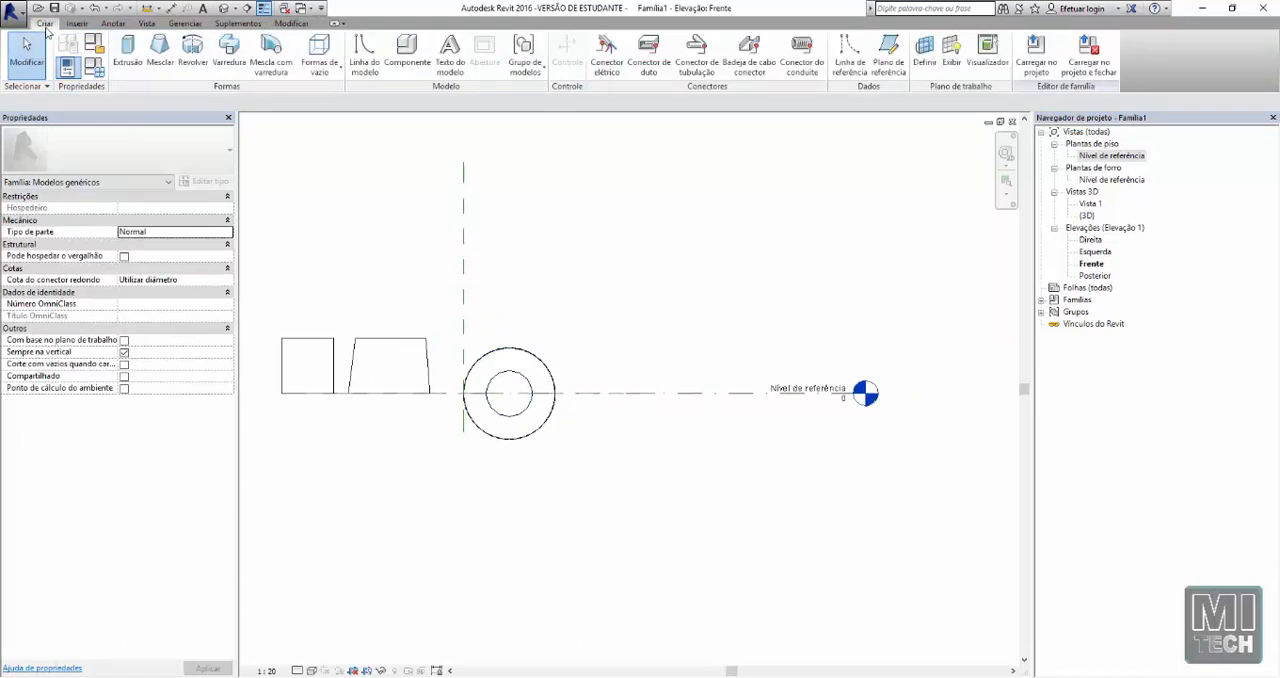
click(192, 50)
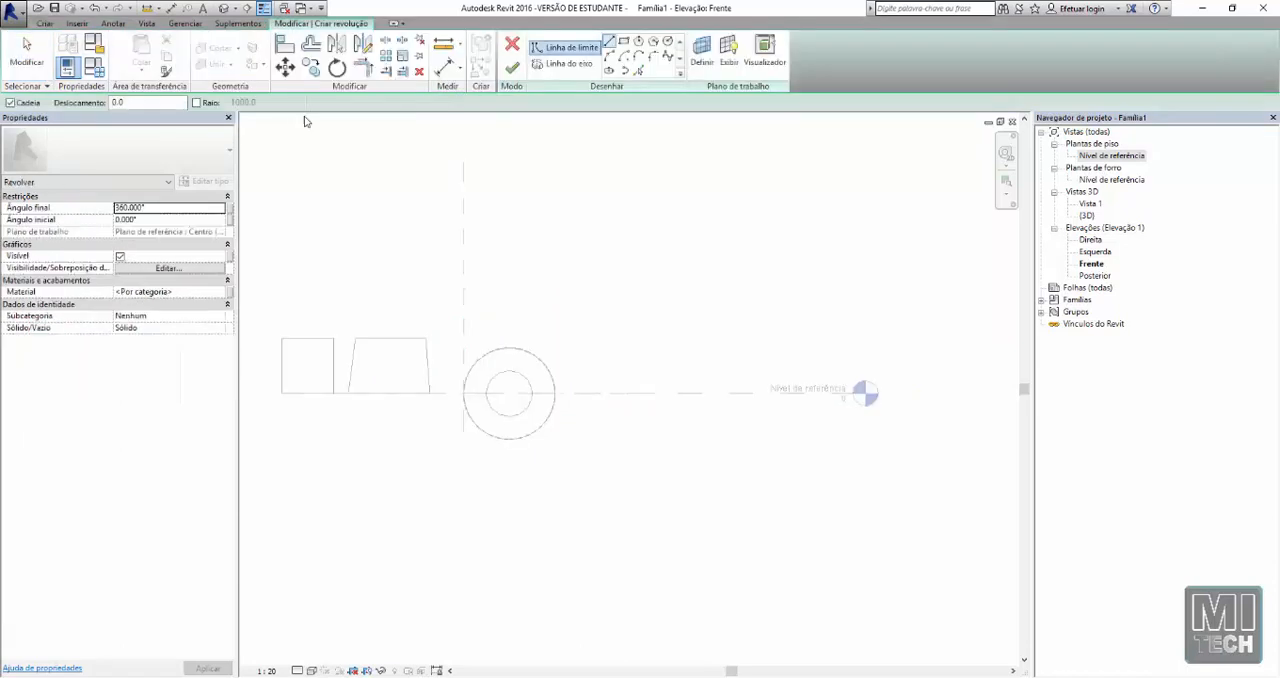
click(567, 63)
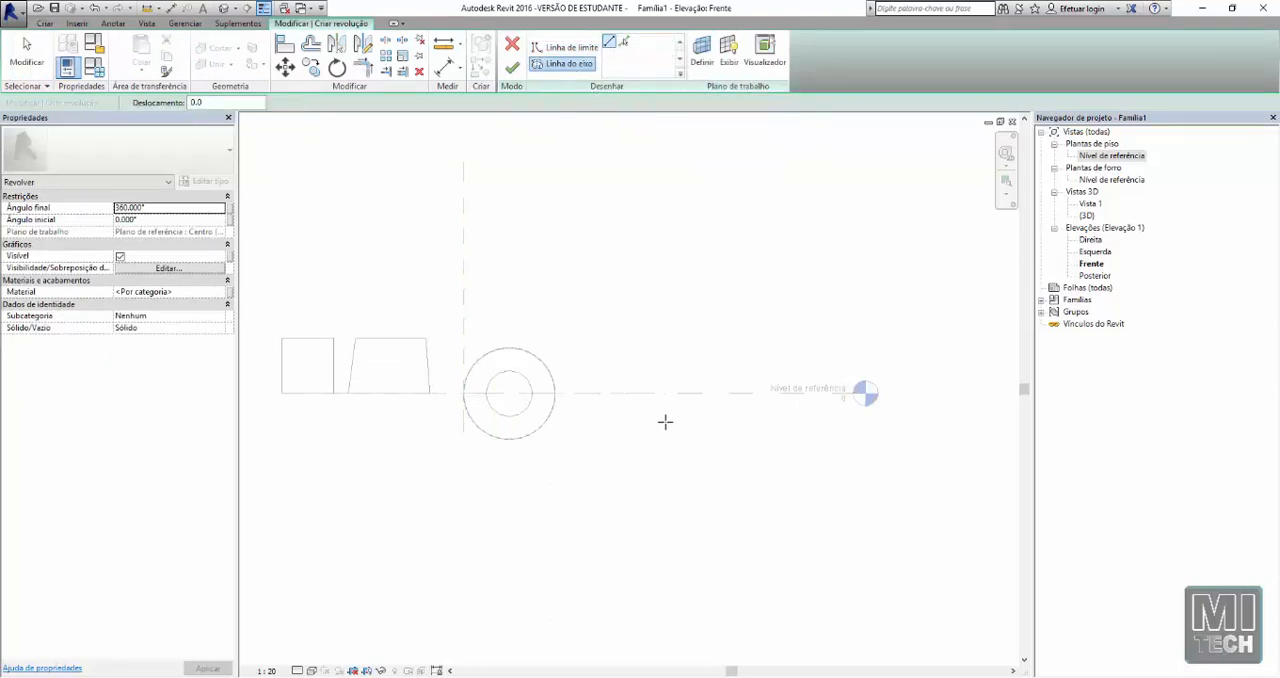
click(610, 429)
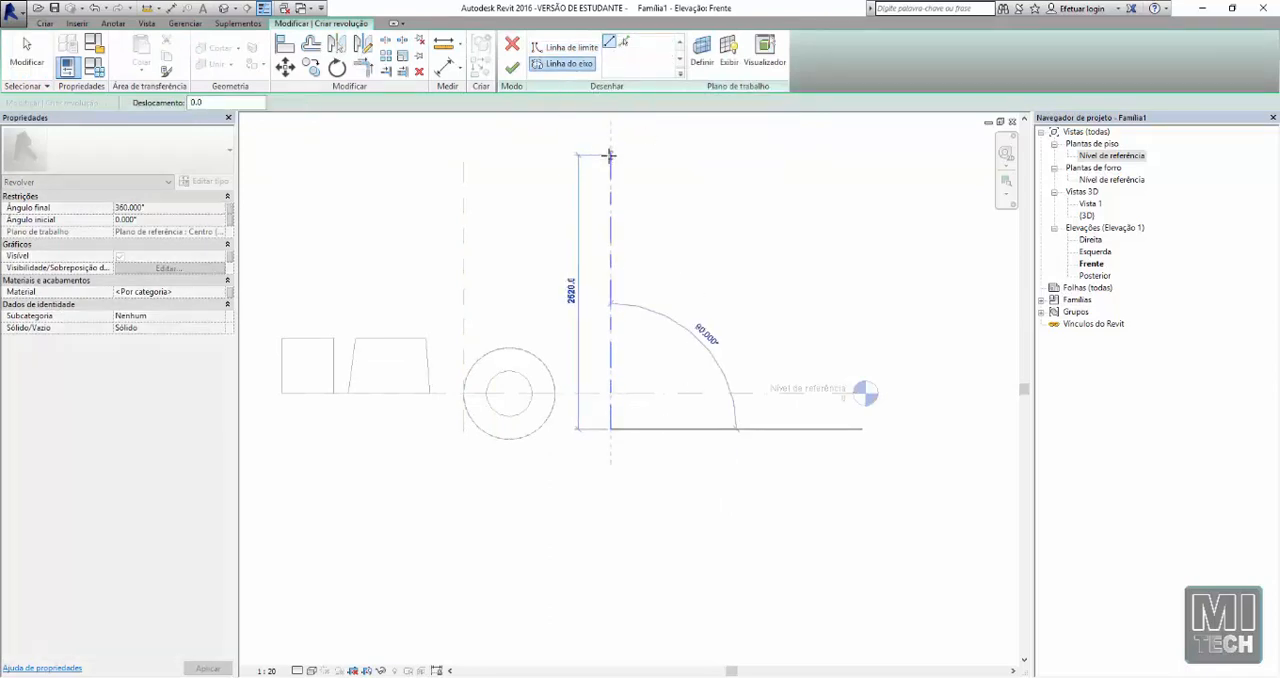
click(610, 155)
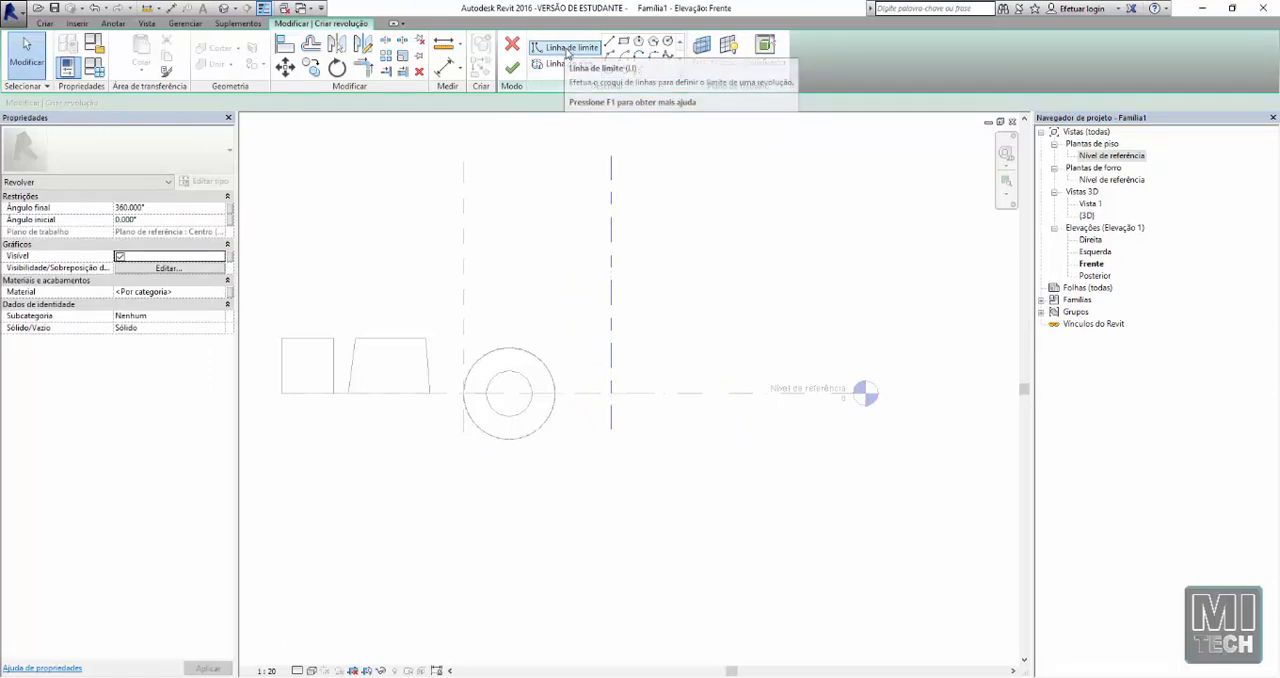
Draw a closed right-triangle boundary against the axis, with a base about 680 mm wide on the reference level, and finish the revolve
click(565, 49)
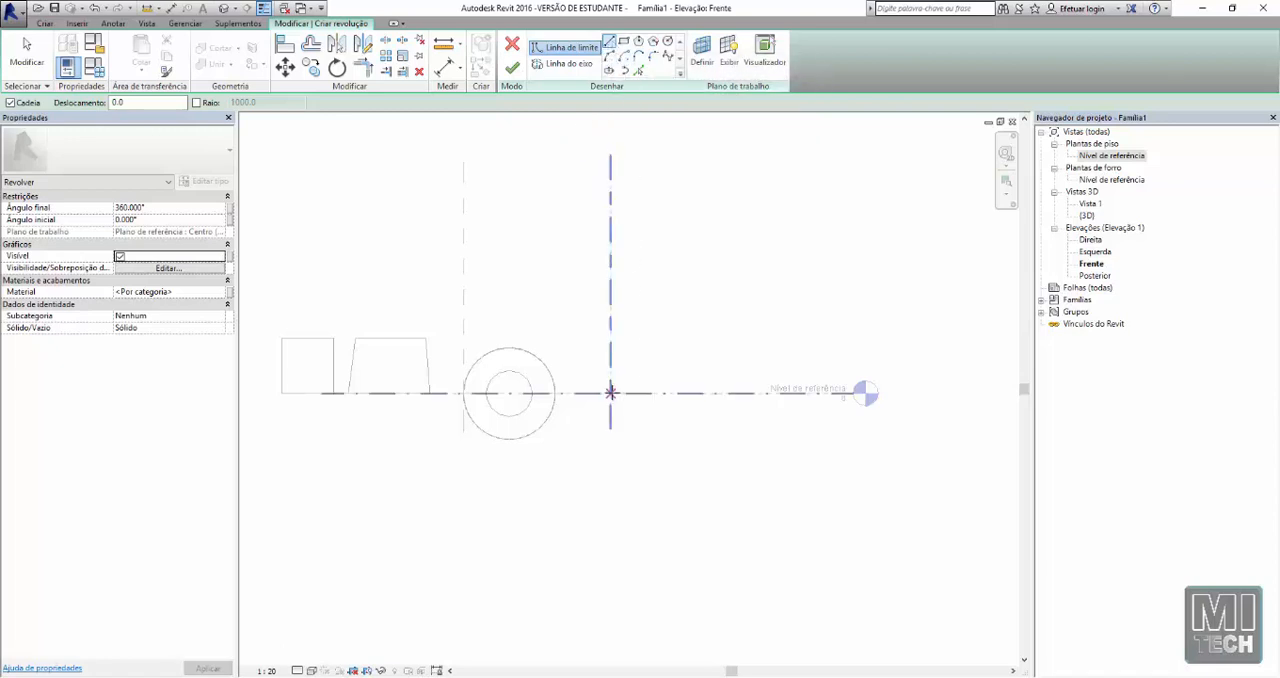
click(610, 392)
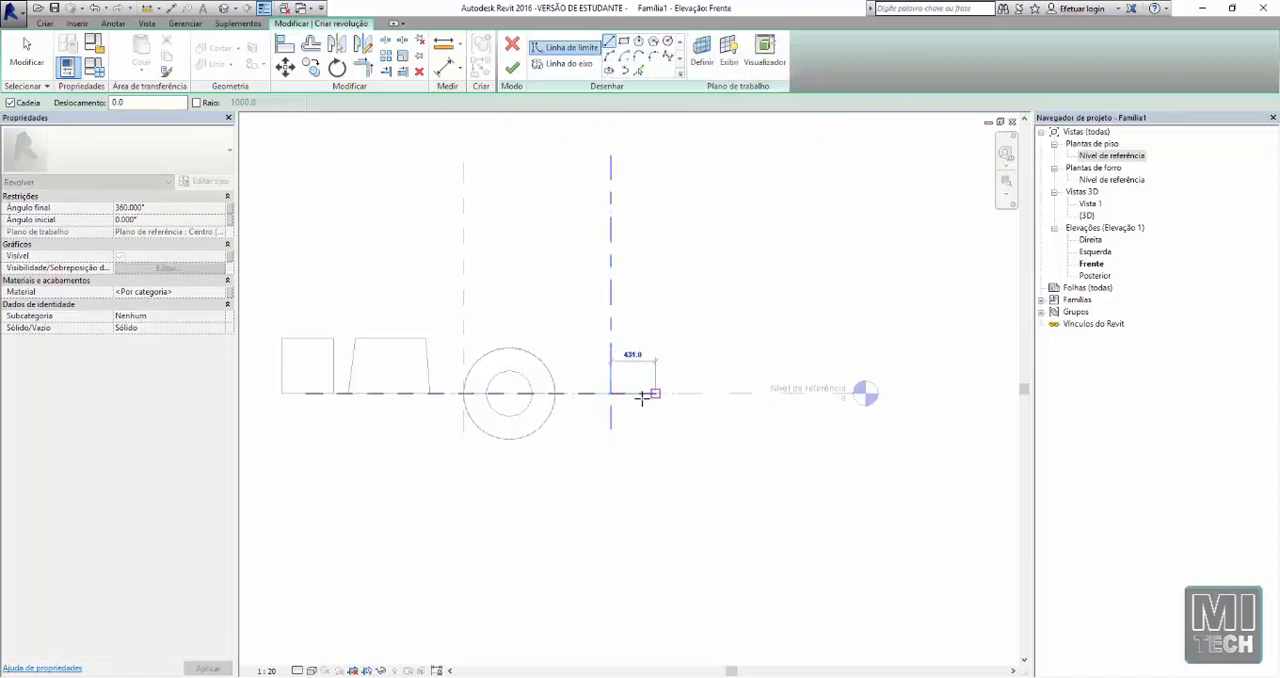
click(681, 393)
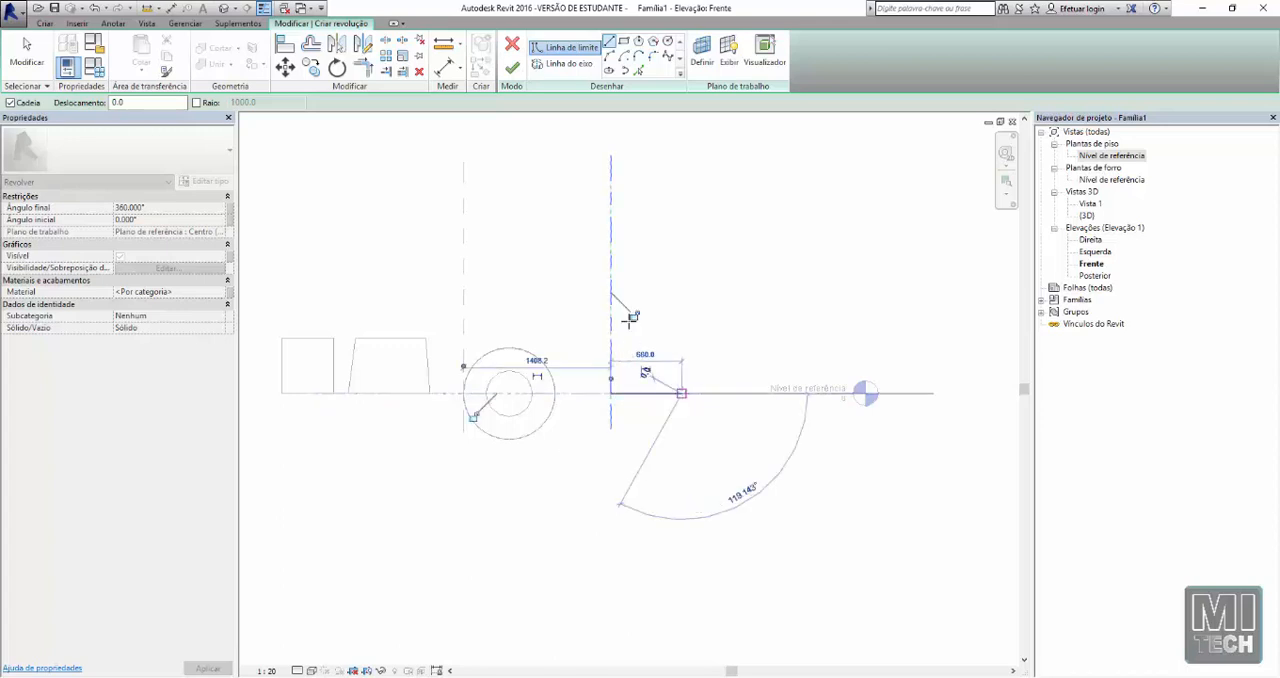
click(610, 262)
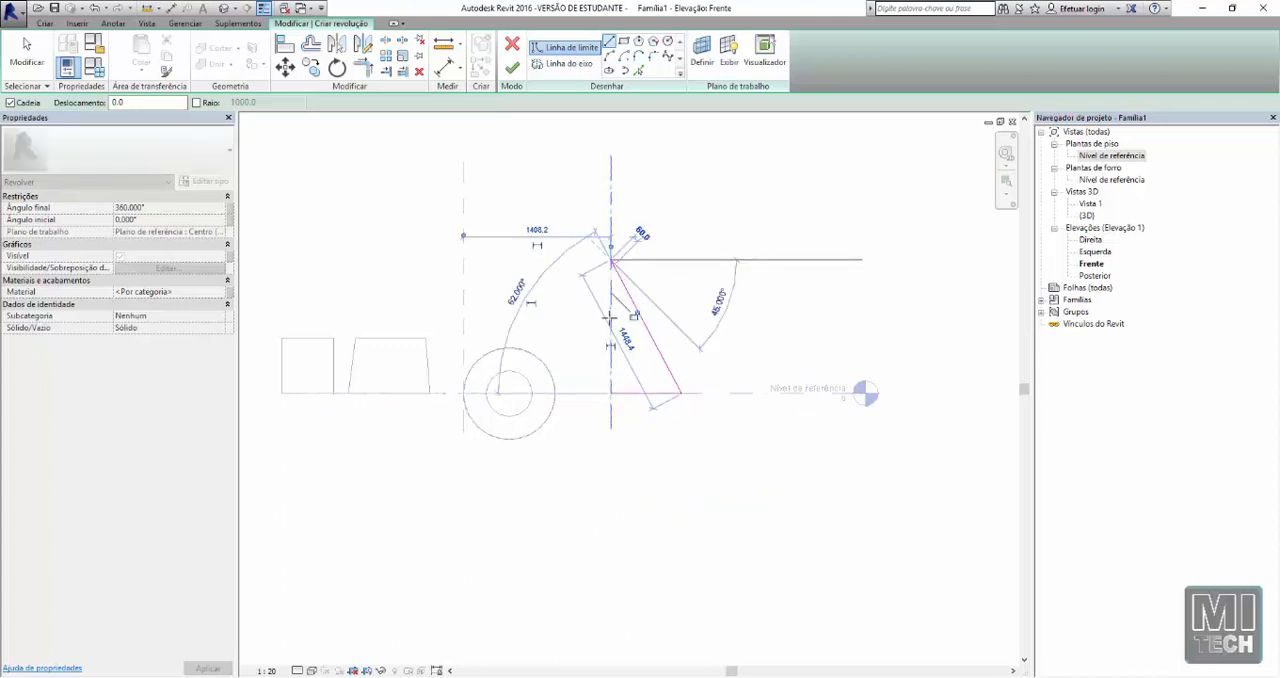
click(610, 392)
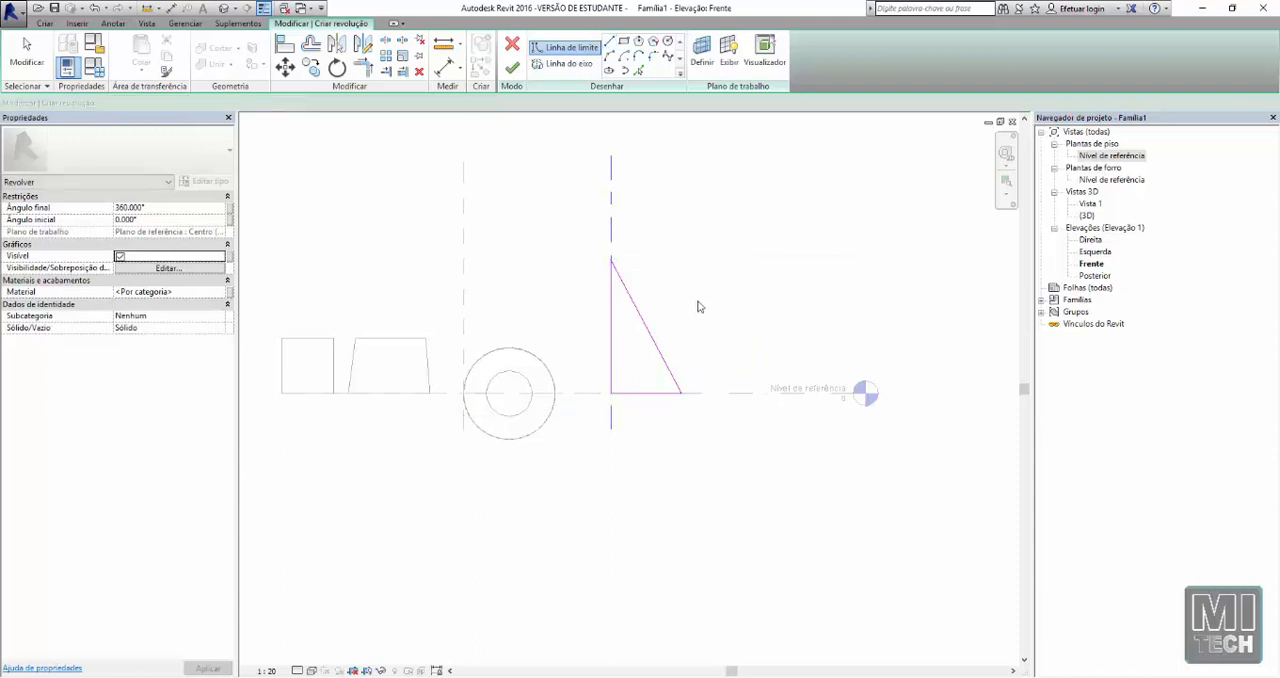
key(Escape)
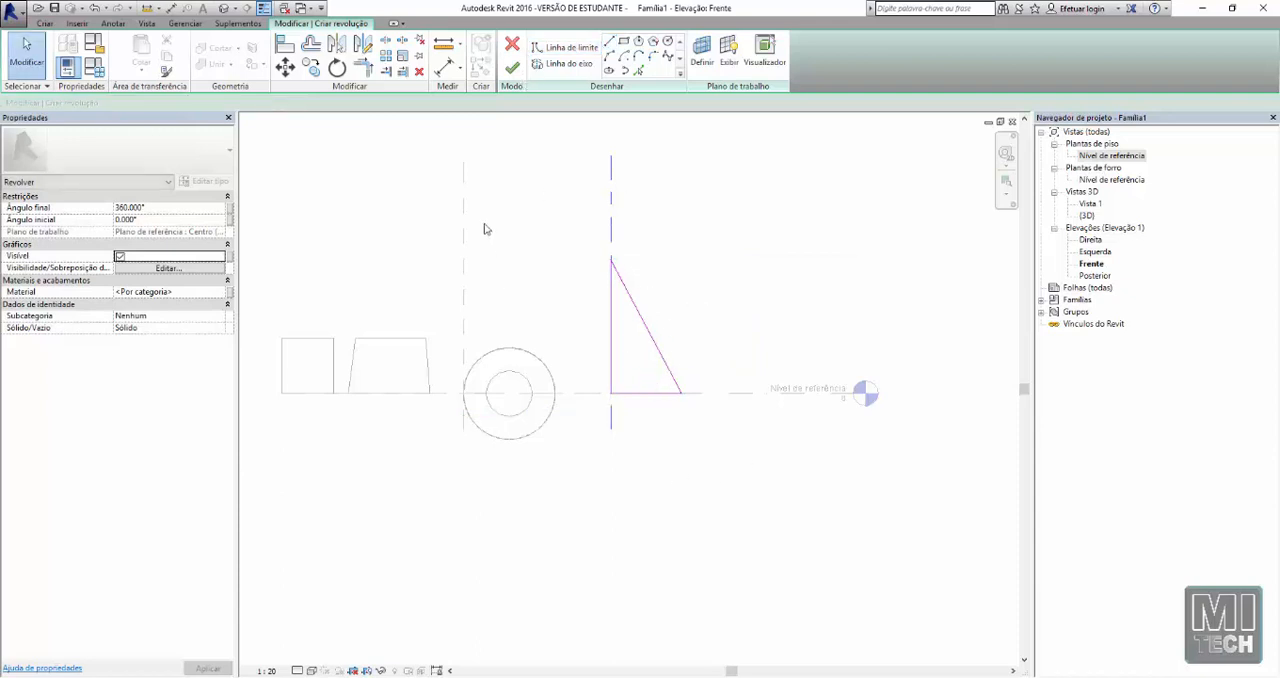
click(517, 70)
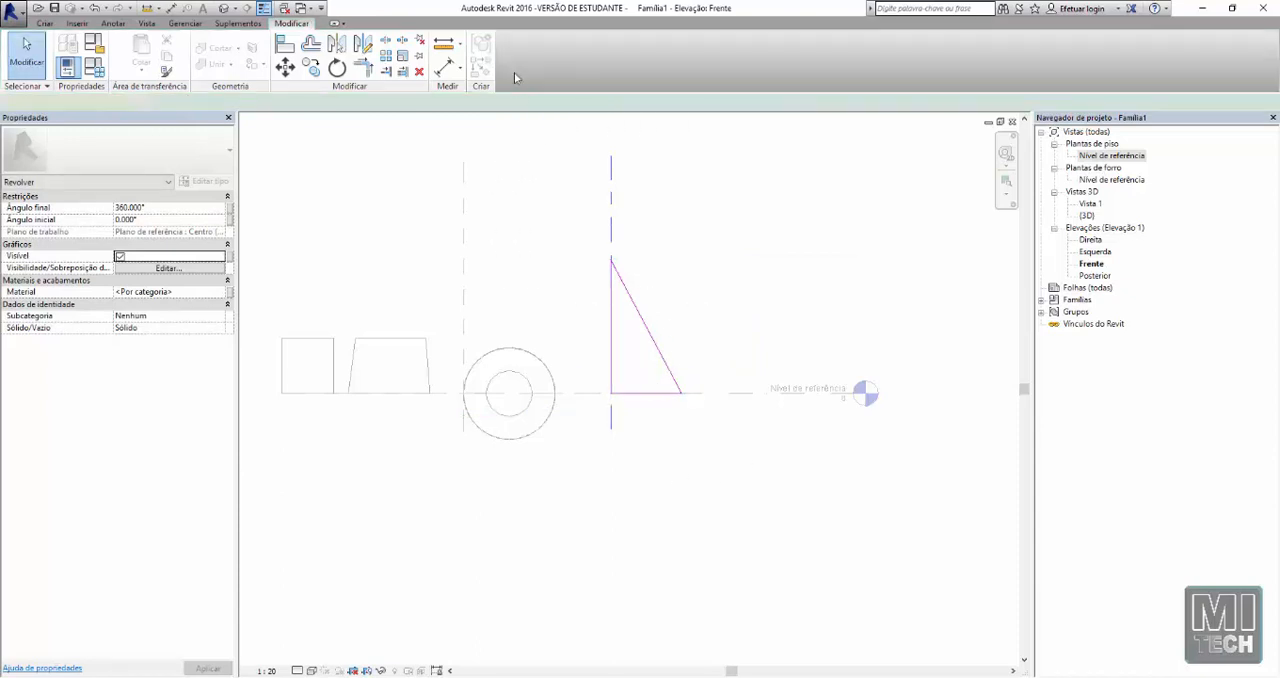
Shift the revolved cone slightly to the right, away from the spool-shaped solid, and inspect it from several angles in the 3D view
drag(636, 308, 666, 309)
click(584, 292)
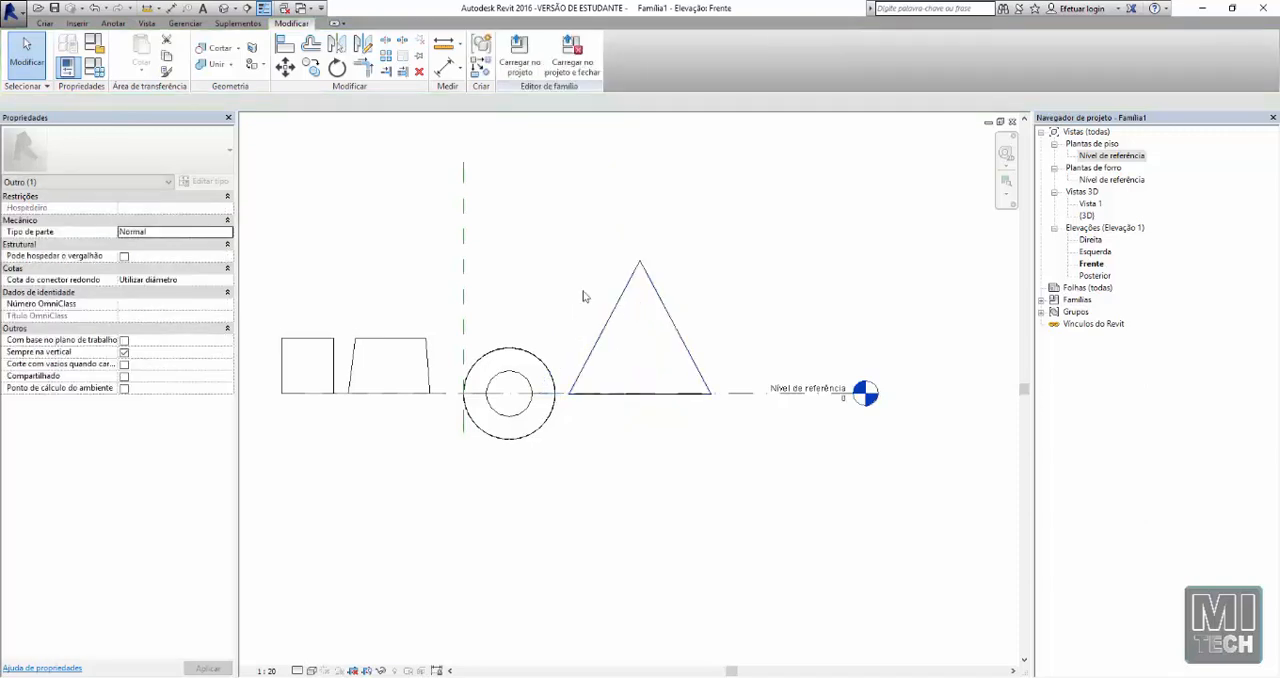
click(224, 9)
shift+middle_drag(770, 373, 796, 337)
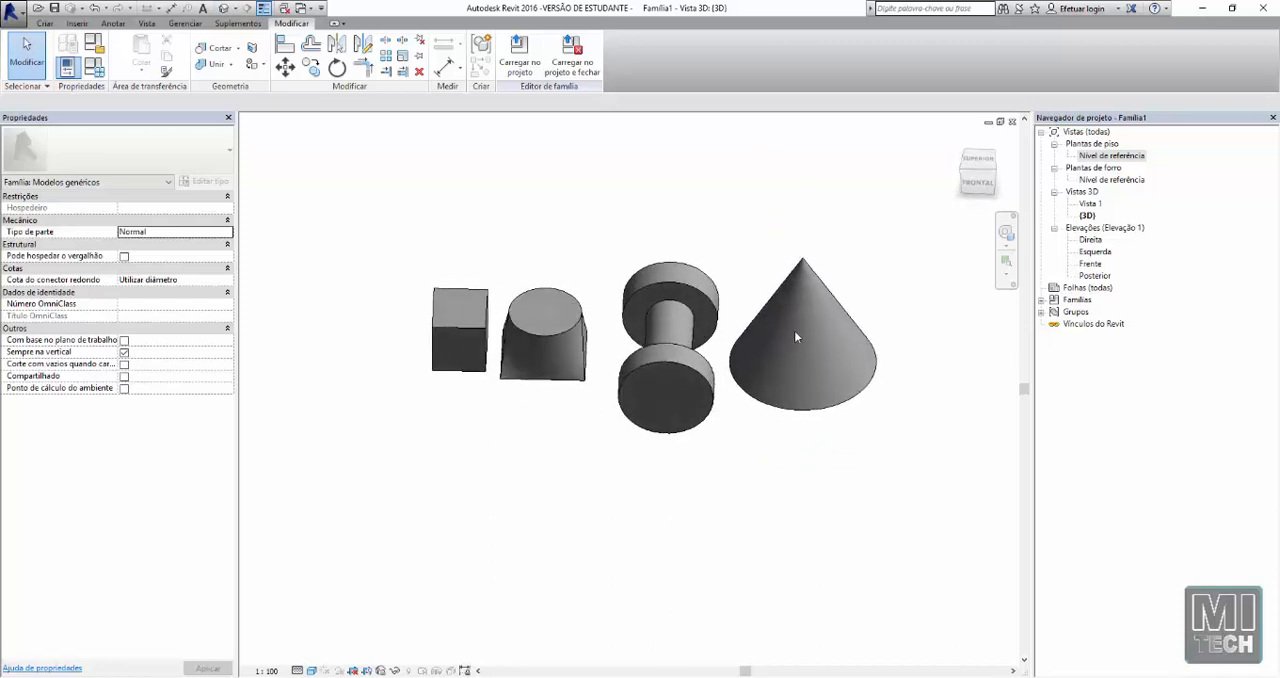
shift+middle_drag(709, 282, 760, 394)
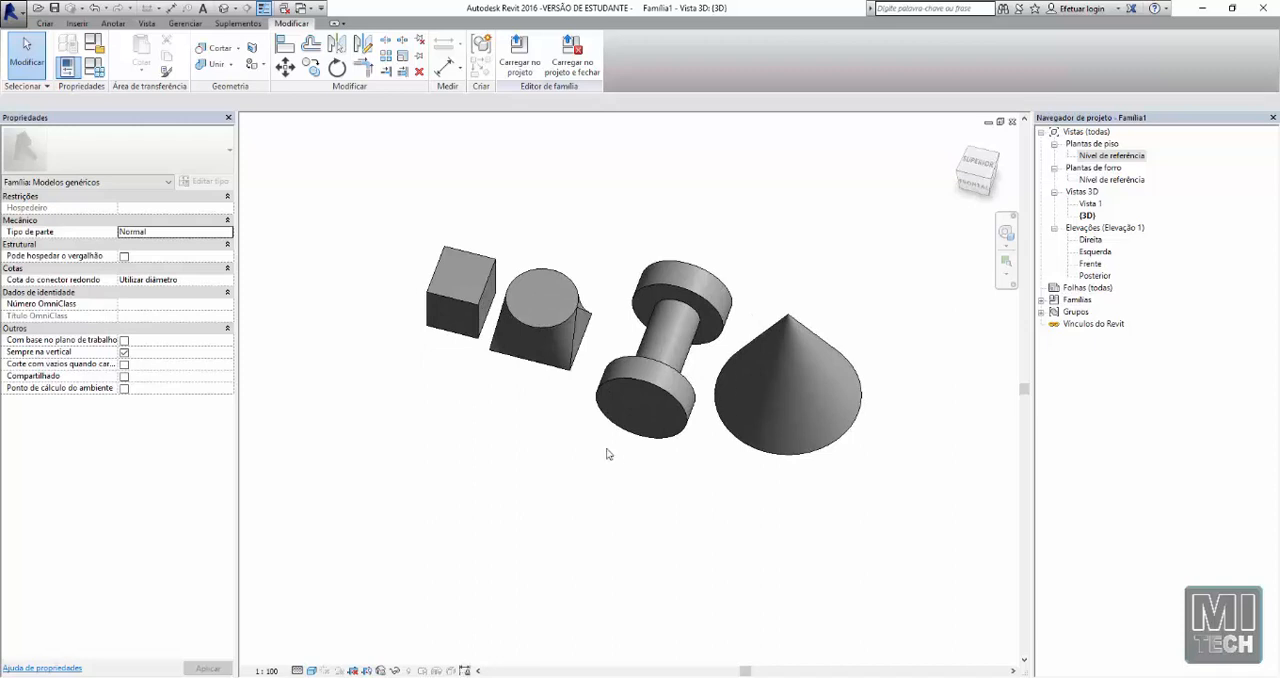
Open the Nível de referência floor plan and start a sweep with a sketched path, using the Spline tool
double_click(1106, 157)
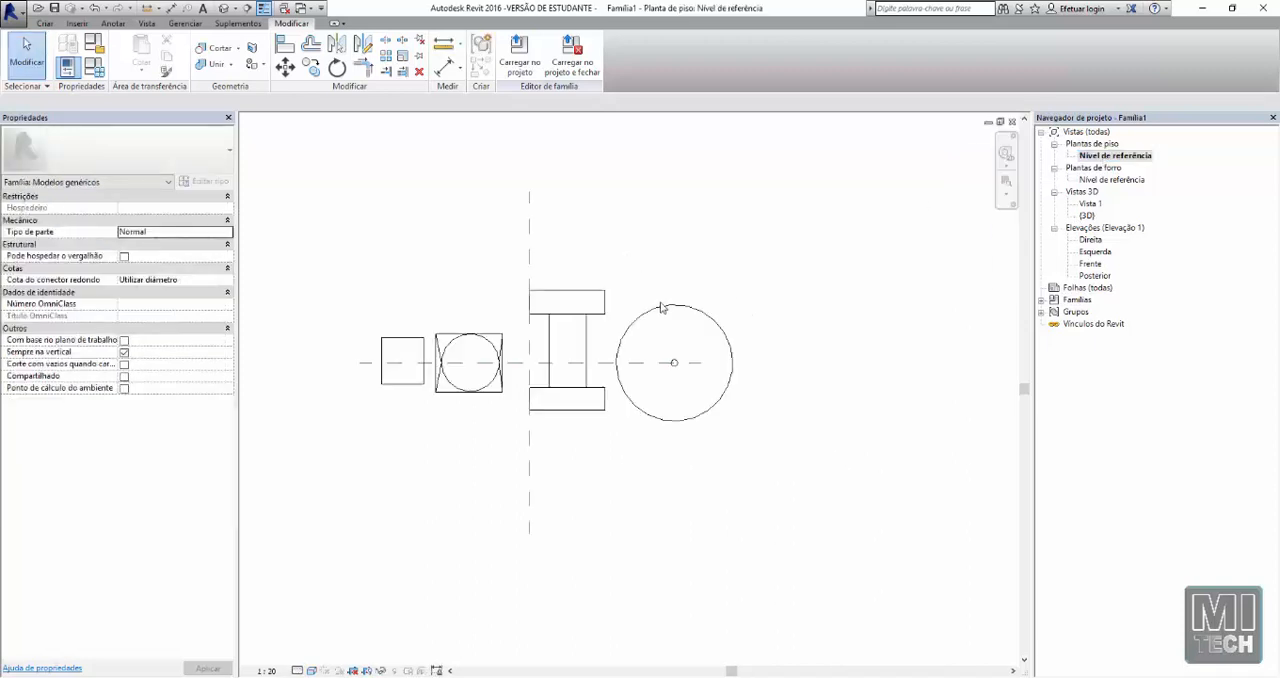
middle_drag(788, 354, 559, 371)
click(50, 24)
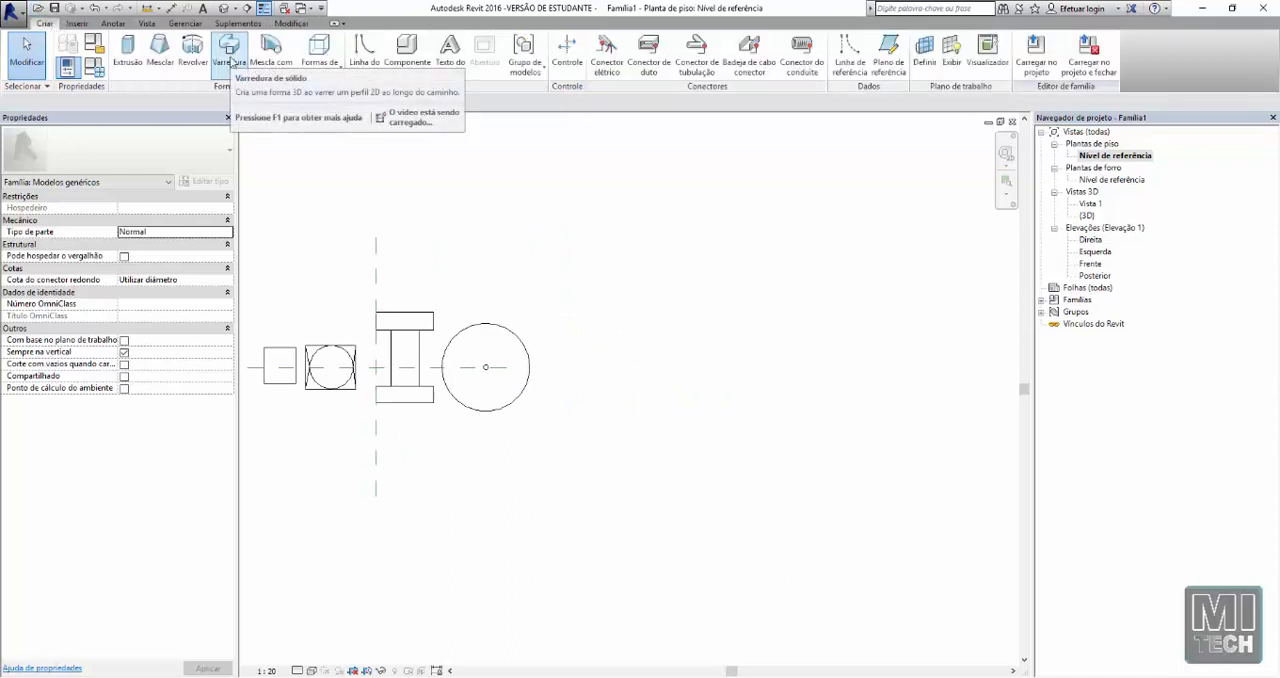
click(229, 55)
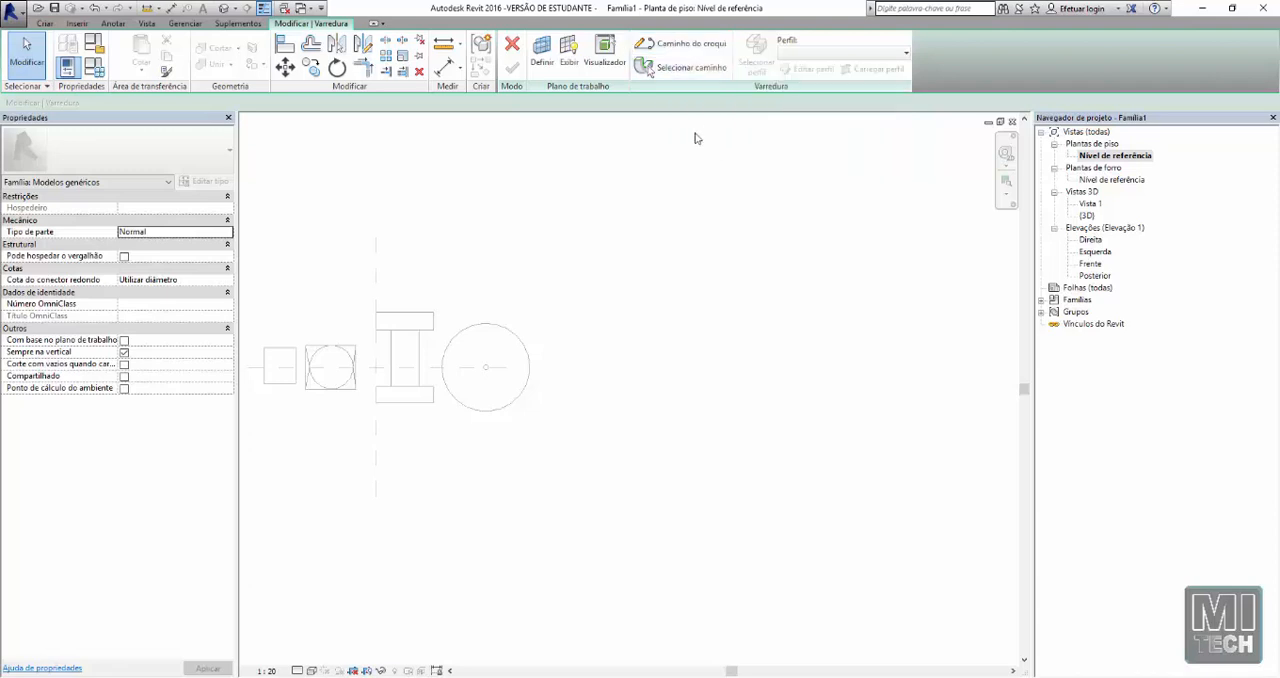
click(681, 45)
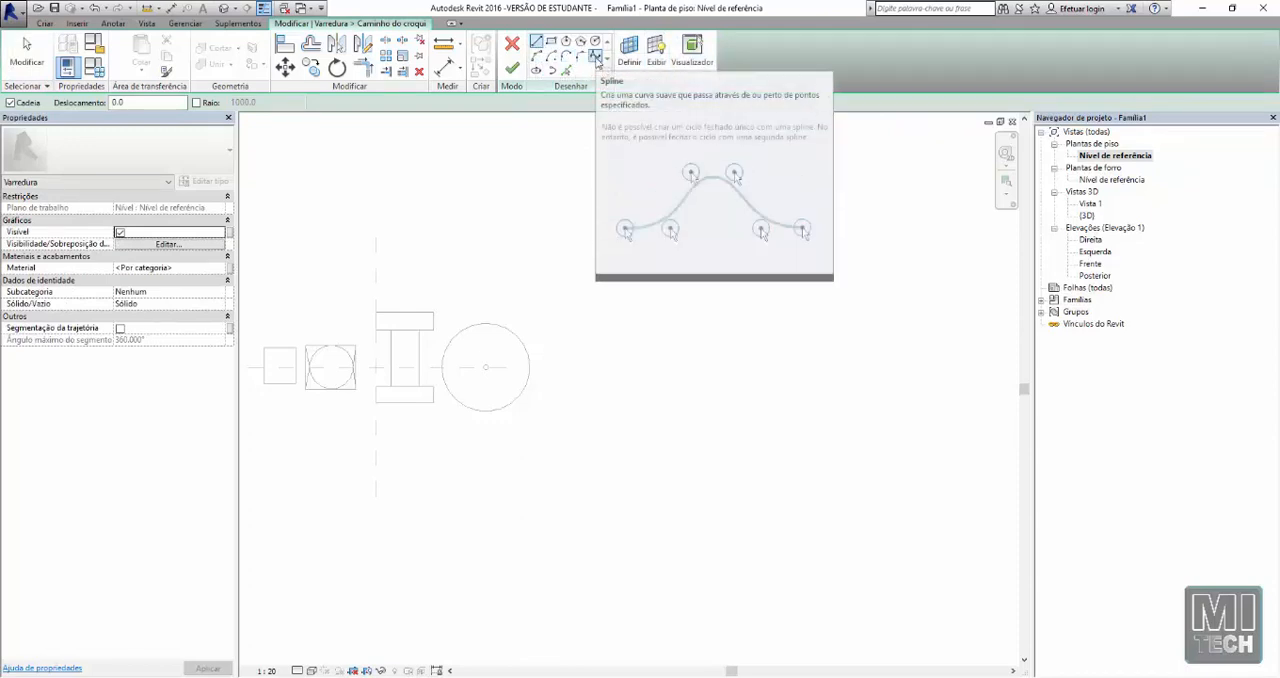
click(596, 57)
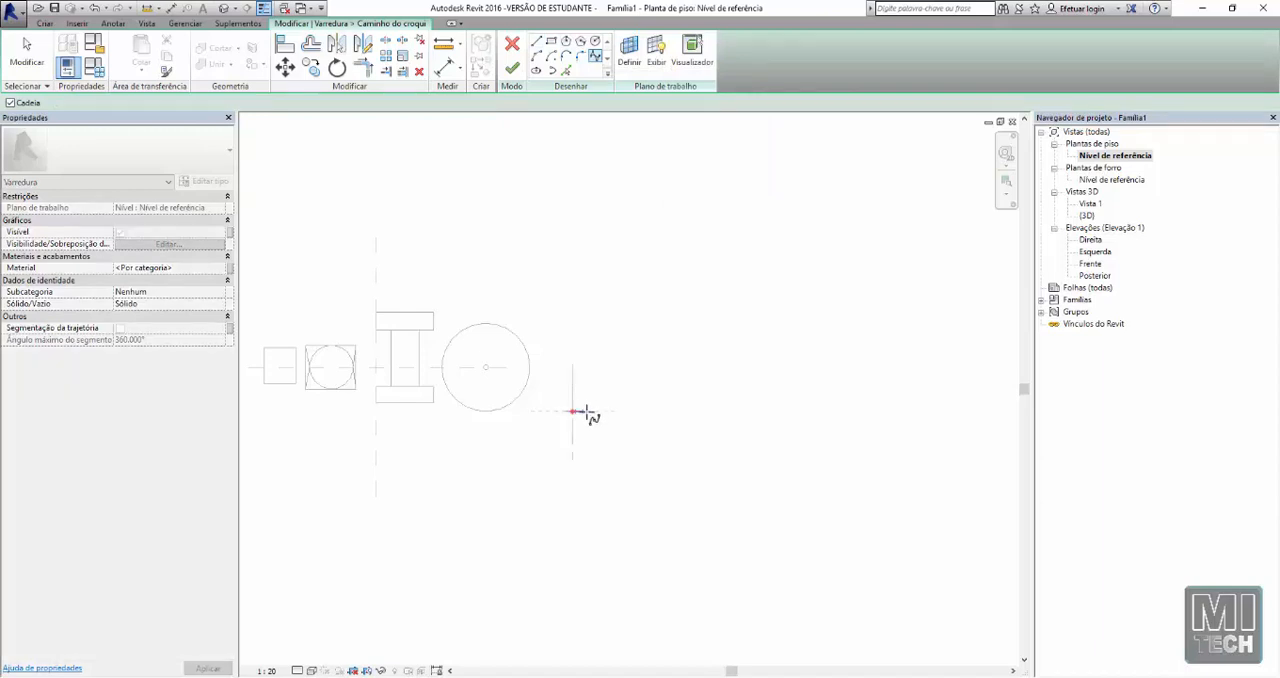
click(611, 399)
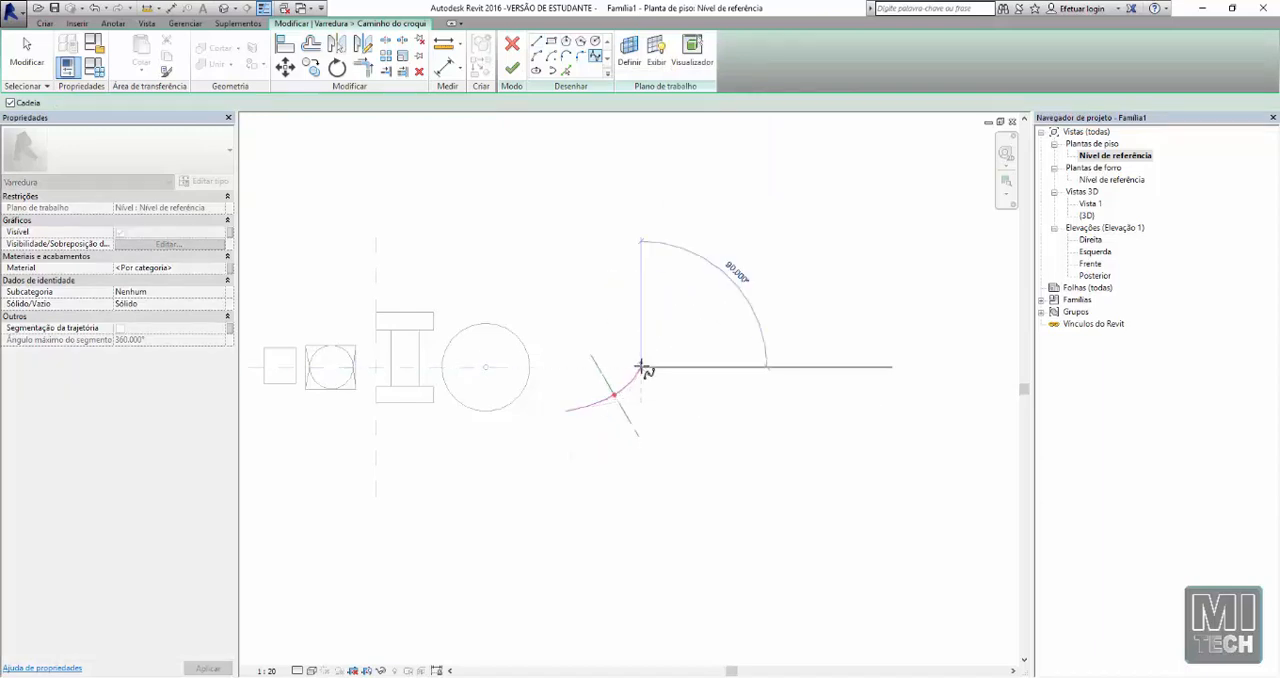
click(634, 369)
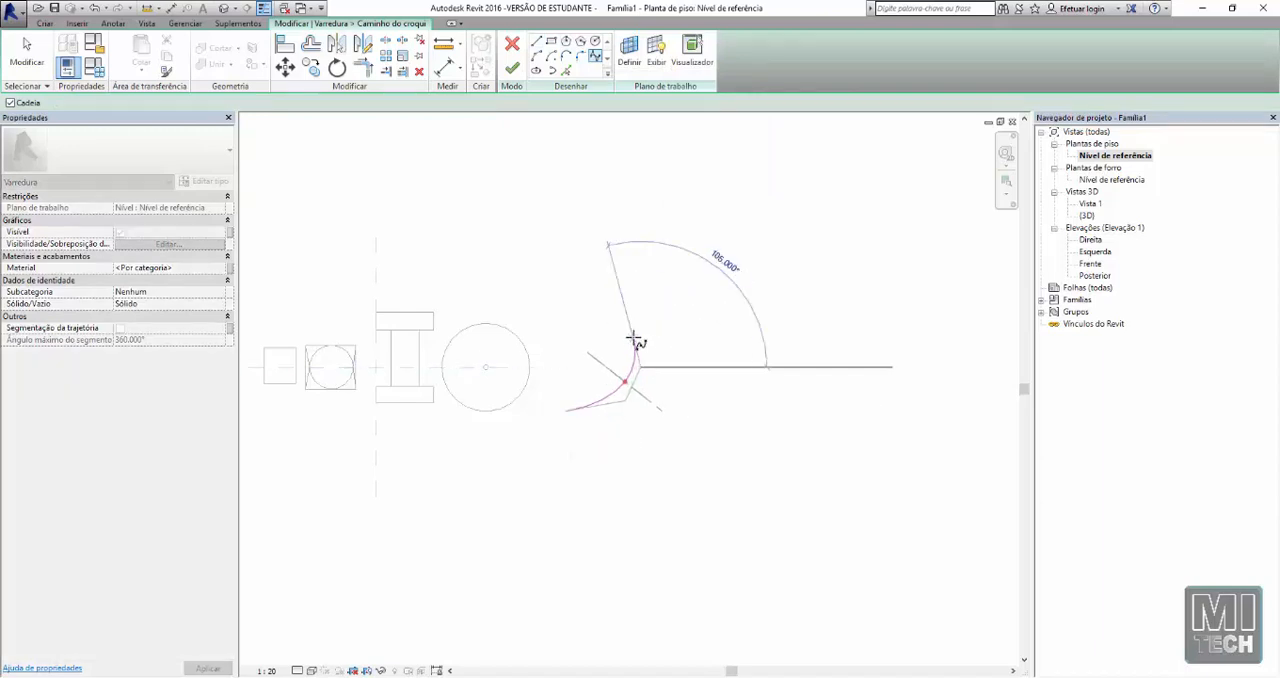
click(561, 321)
click(549, 308)
click(549, 271)
Extend the spline into an S-shaped sweep path beside the circle in plan, and end the Spline command
click(549, 238)
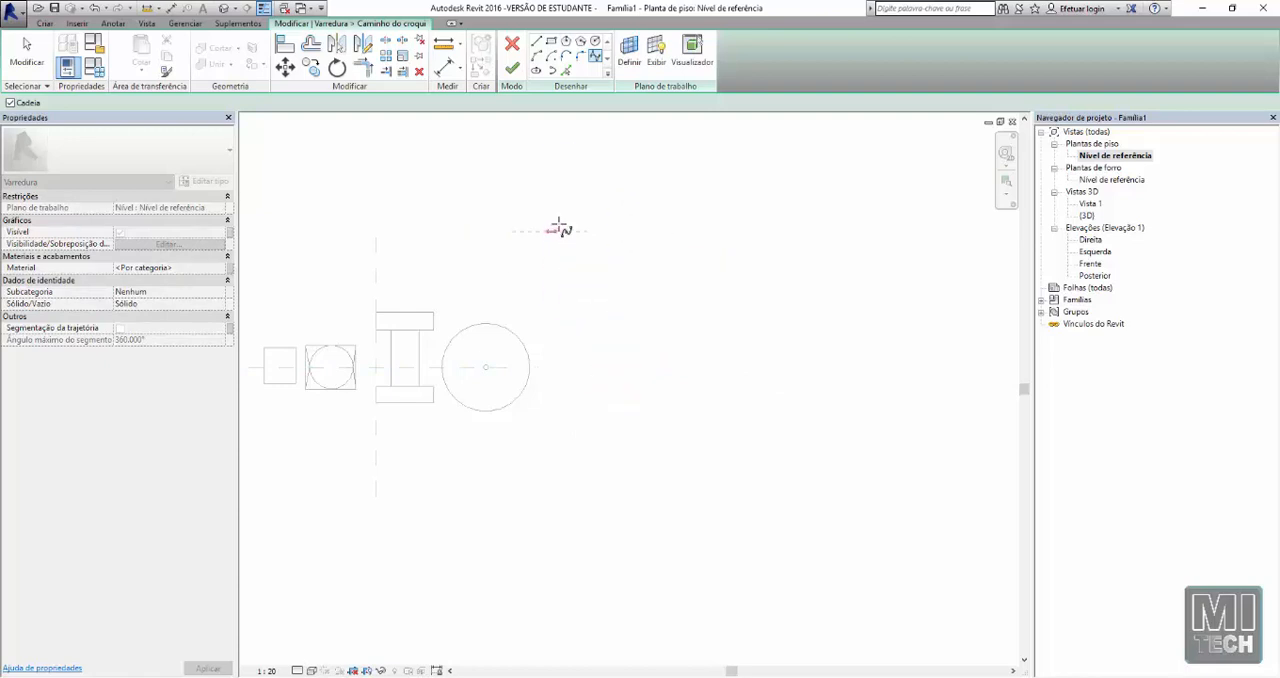
click(628, 220)
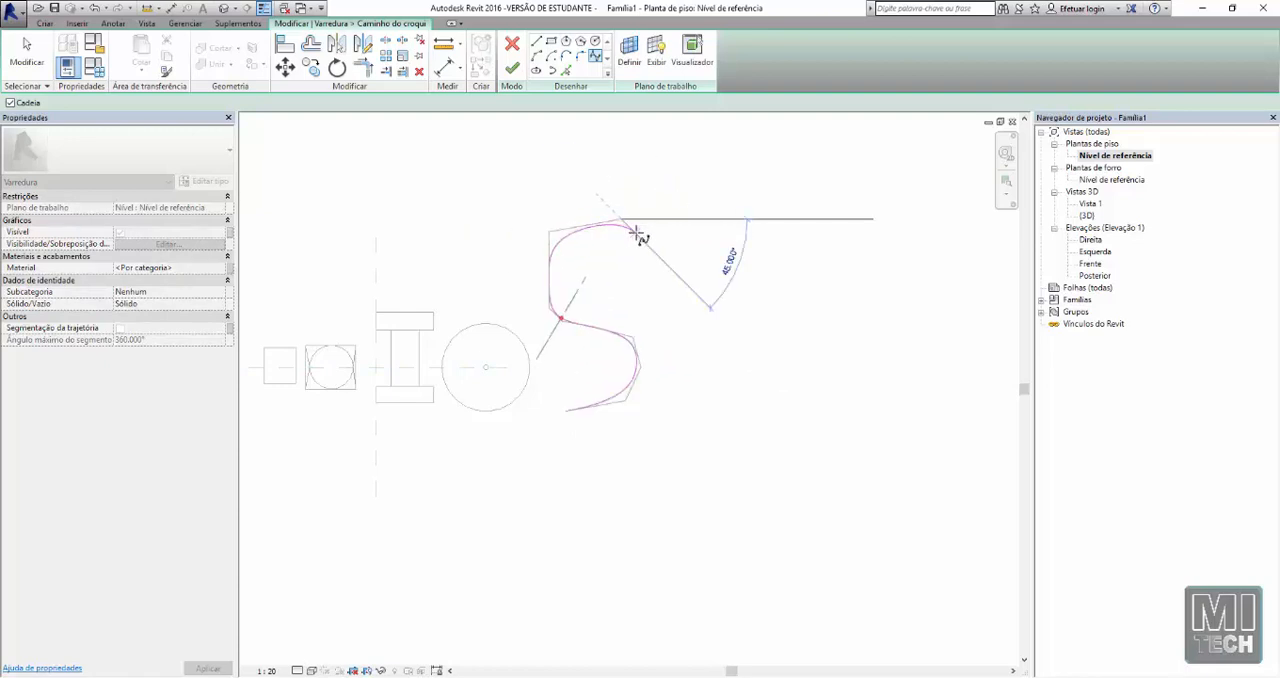
key(Escape)
key(Escape)
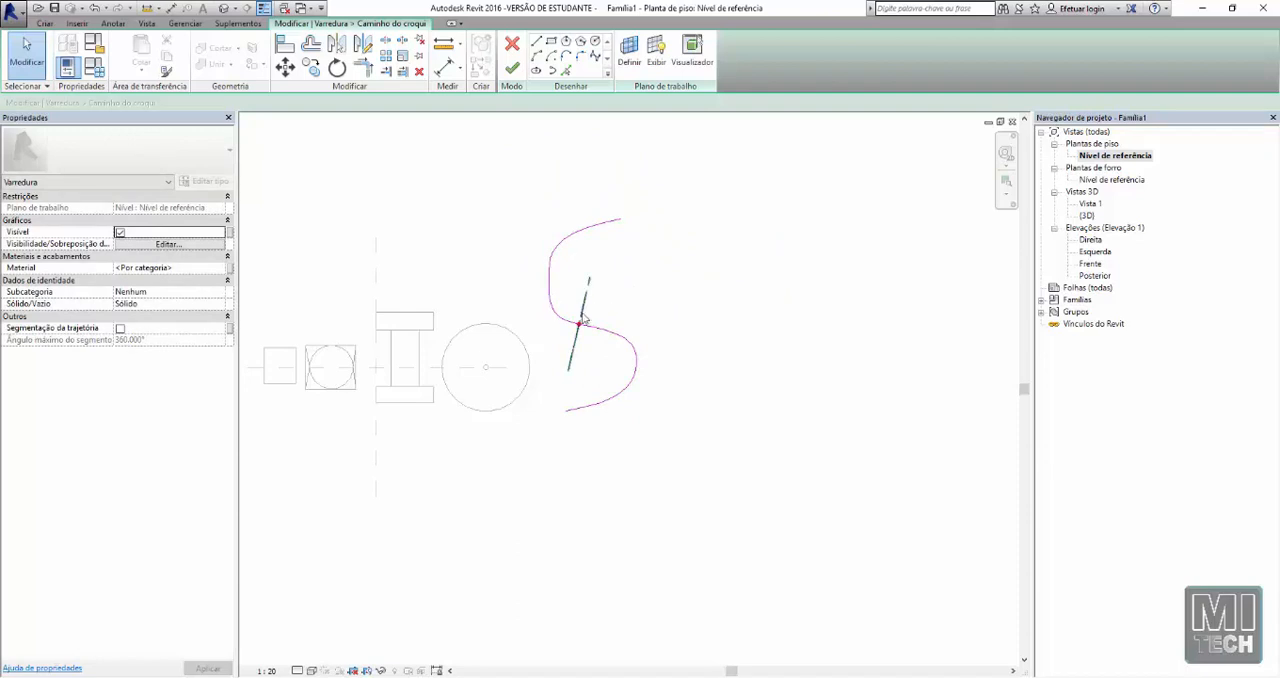
Examine the S-shaped path and its perpendicular profile plane in the 3D view
click(224, 9)
middle_drag(895, 415, 594, 371)
scroll(663, 343, up, 2)
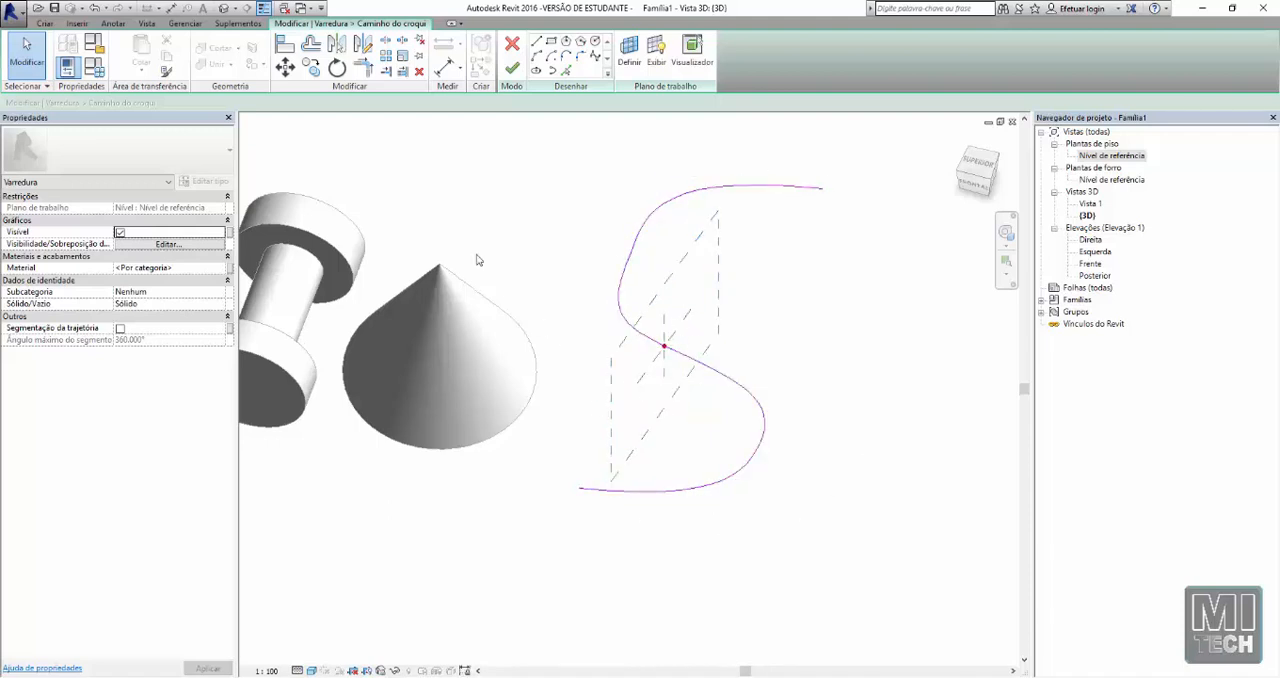
Finish the path sketch in the Nível de referência plan and open the sweep profile for editing in Elevação: Direita
double_click(1105, 156)
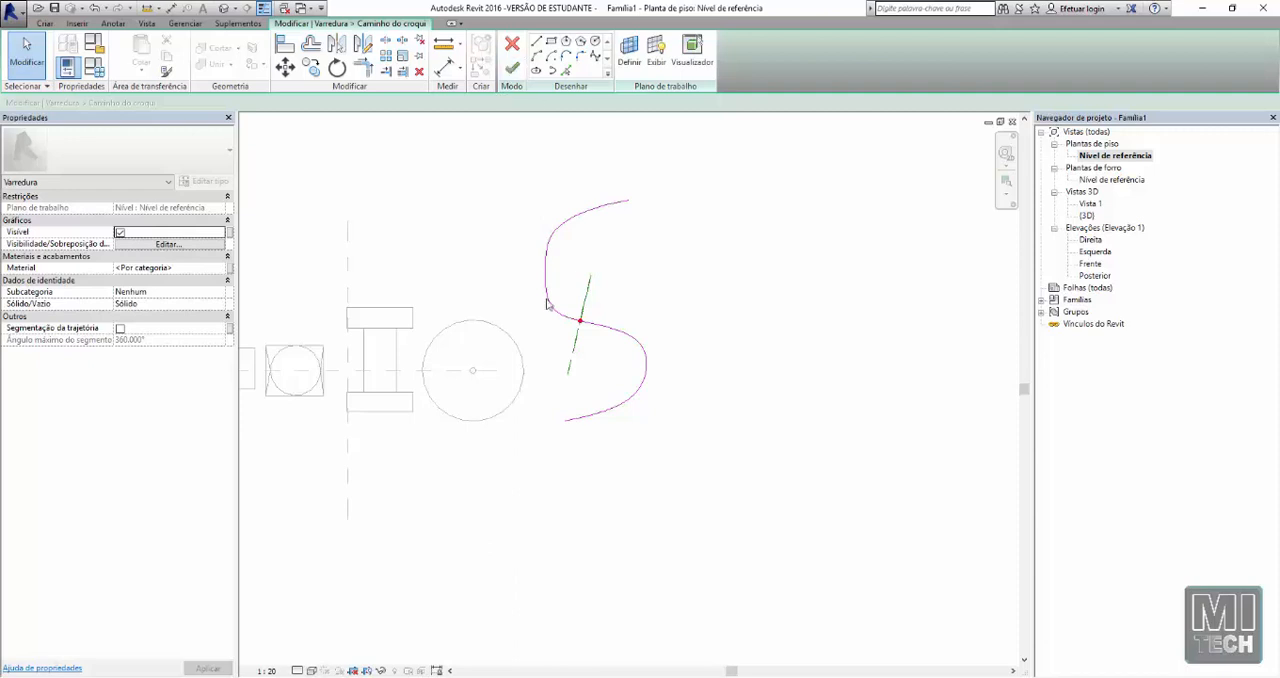
click(513, 73)
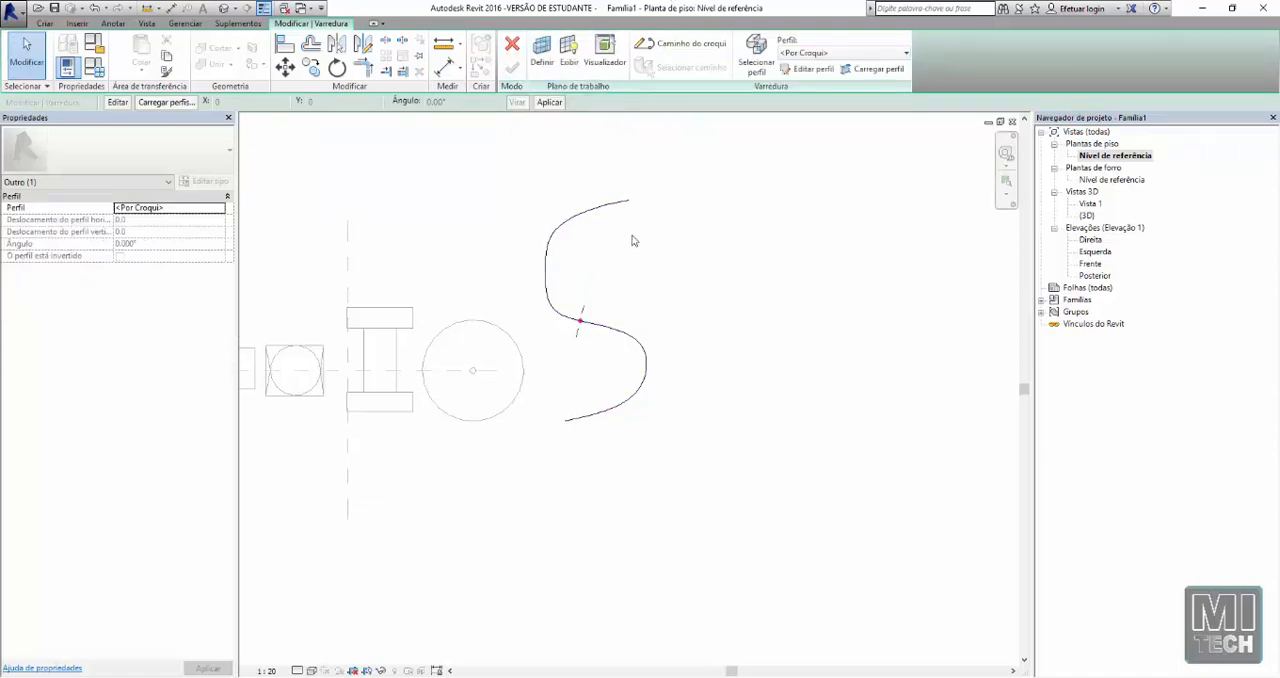
click(811, 70)
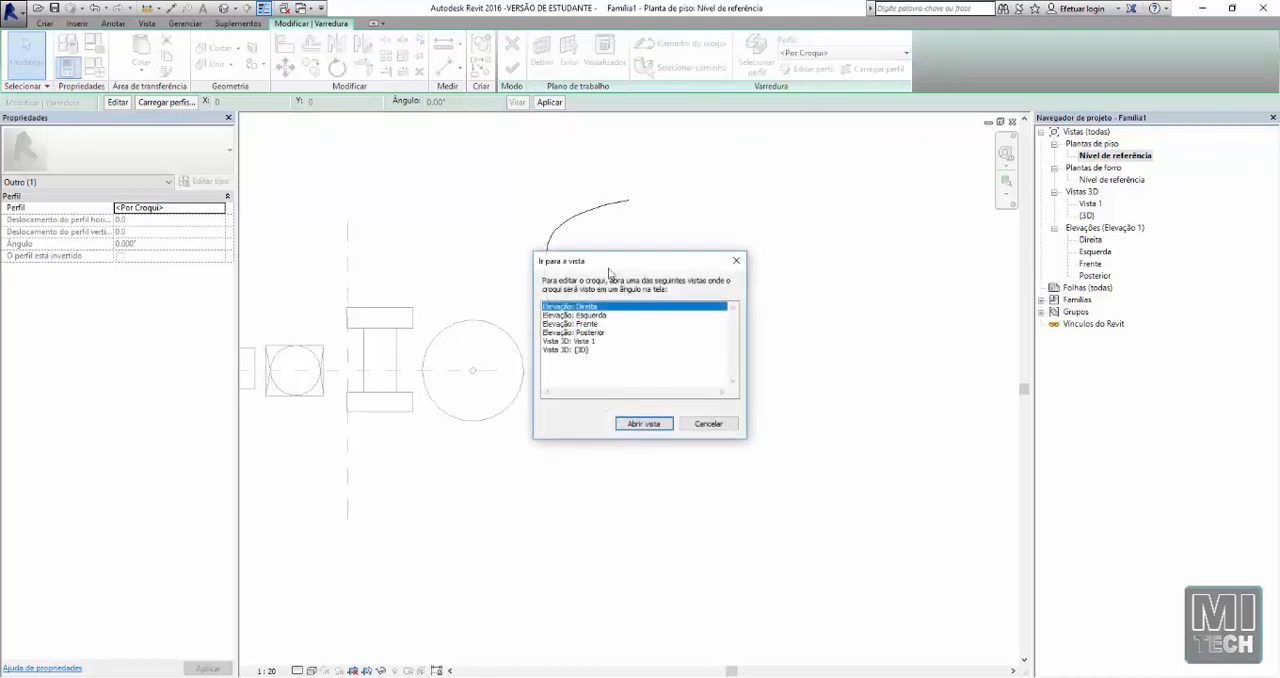
drag(608, 268, 786, 257)
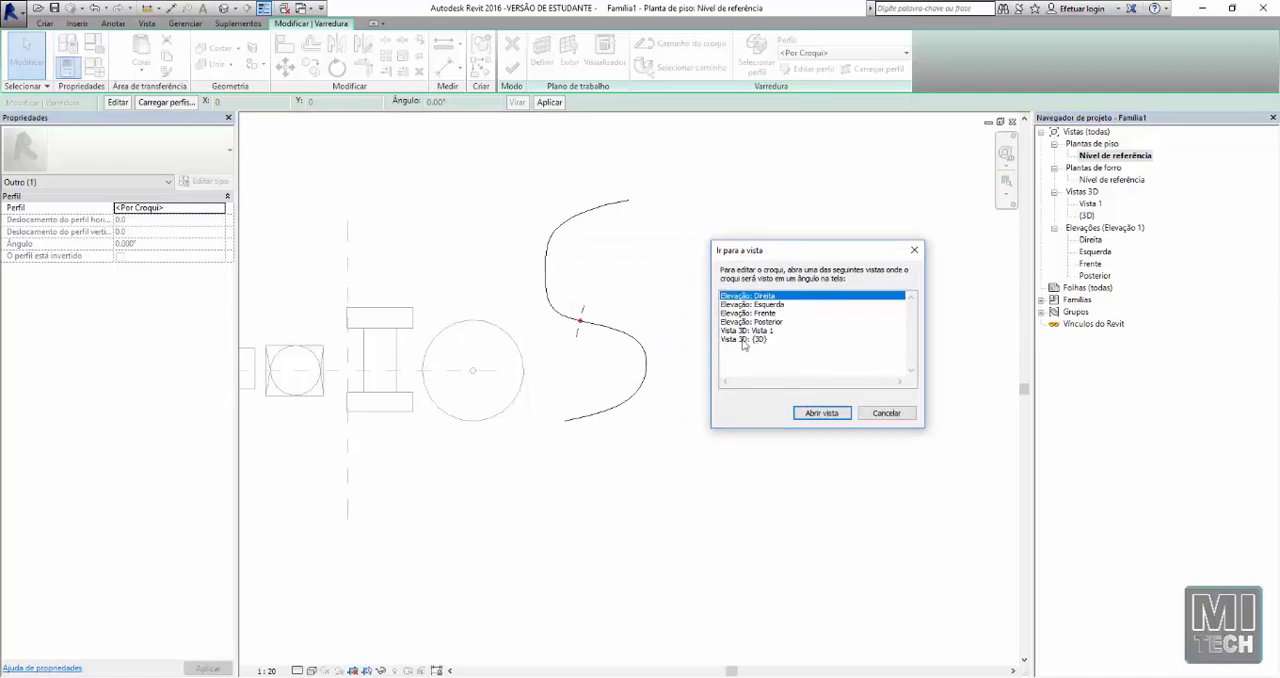
click(820, 414)
Draw a six-sided inscribed polygon centred on the path point as the profile, and finish the sweep
scroll(614, 510, up, 2)
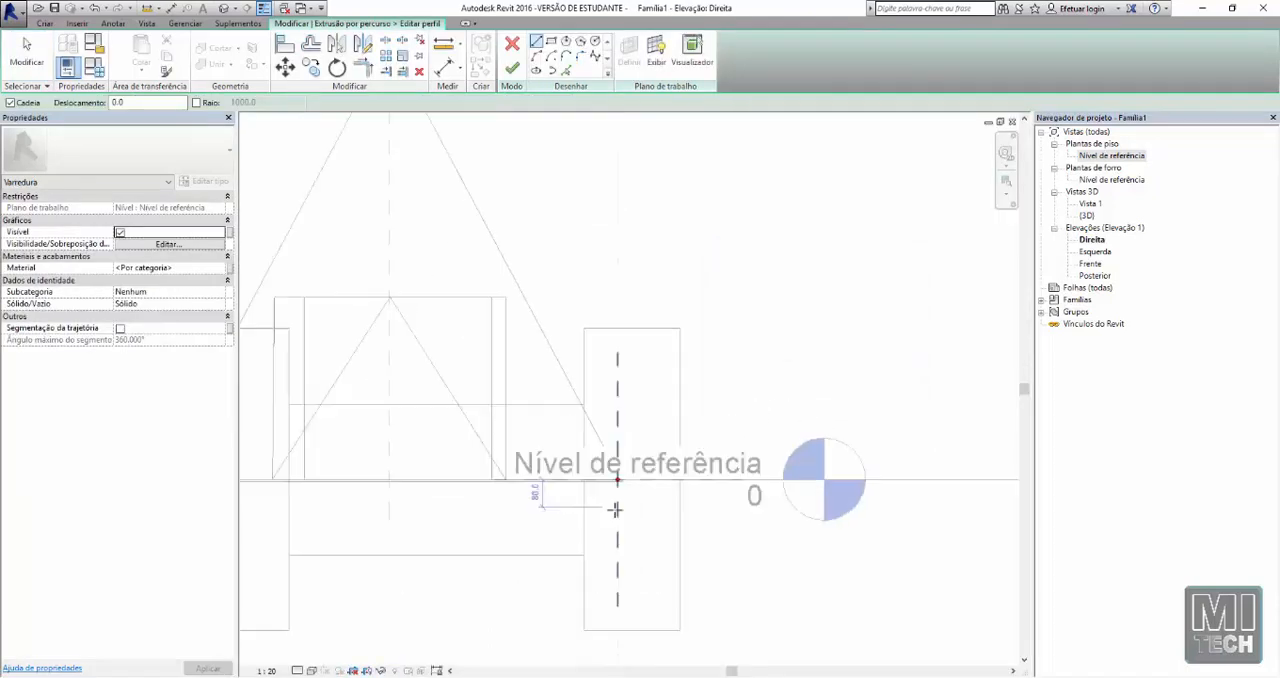
scroll(614, 510, up, 1)
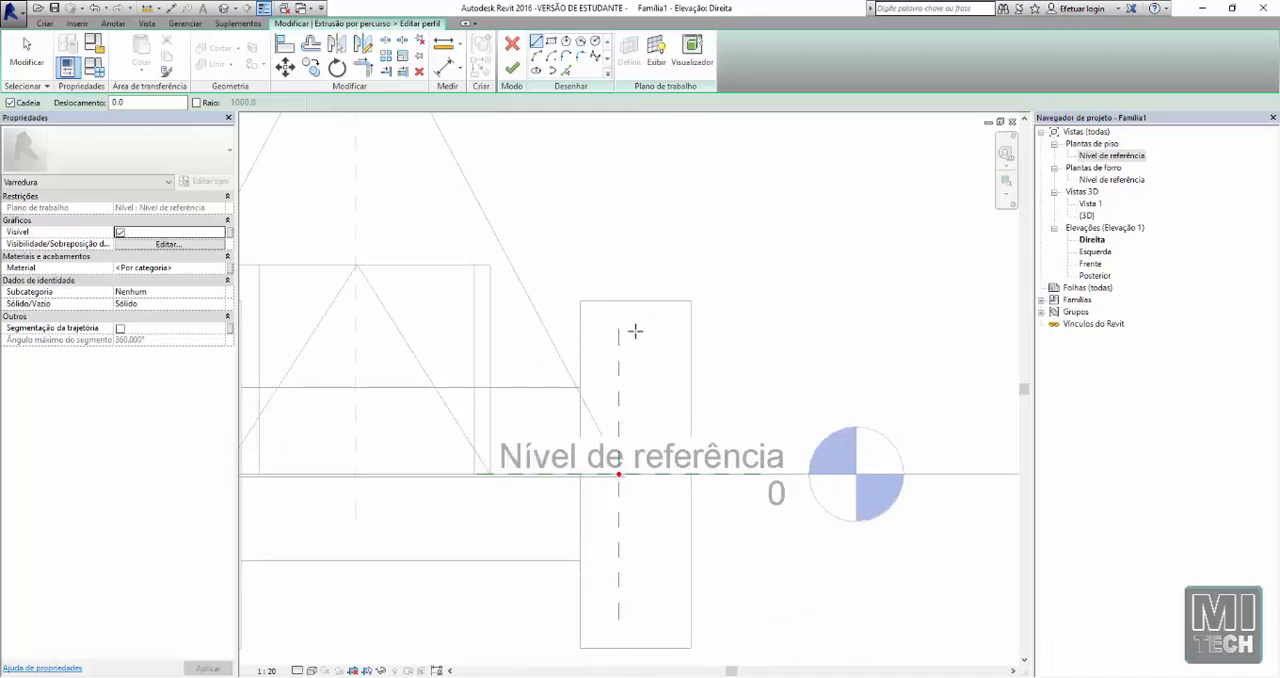
click(566, 42)
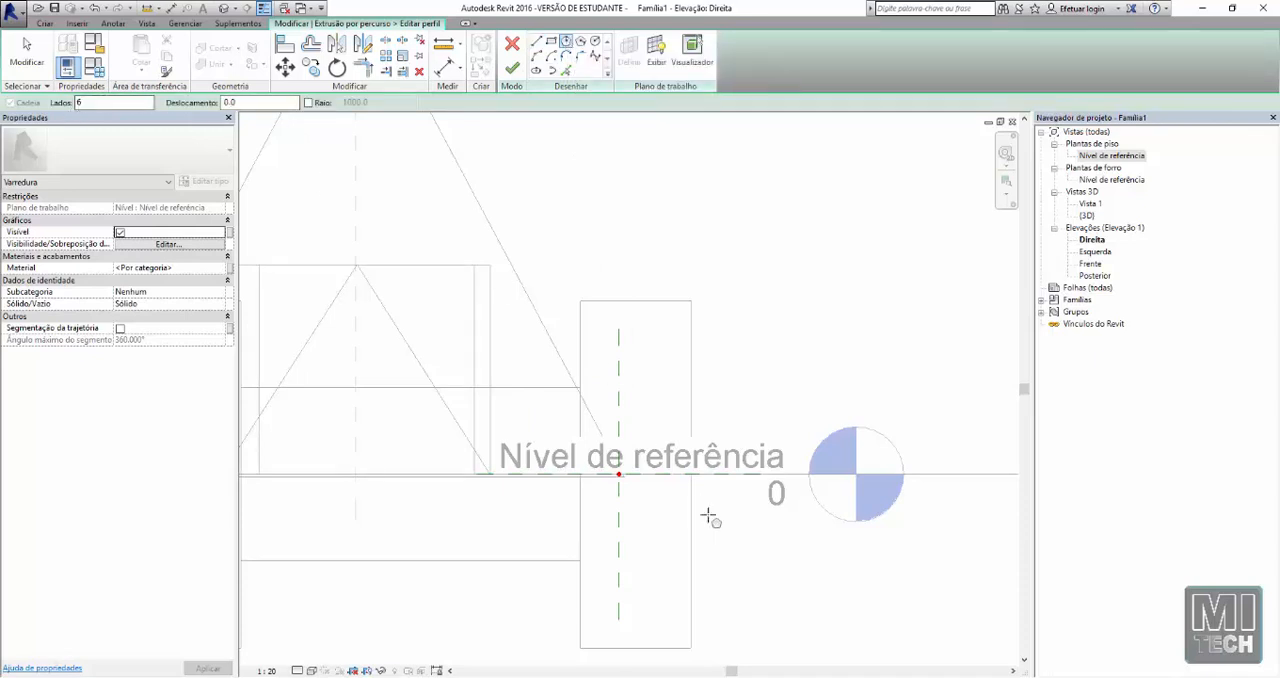
click(618, 474)
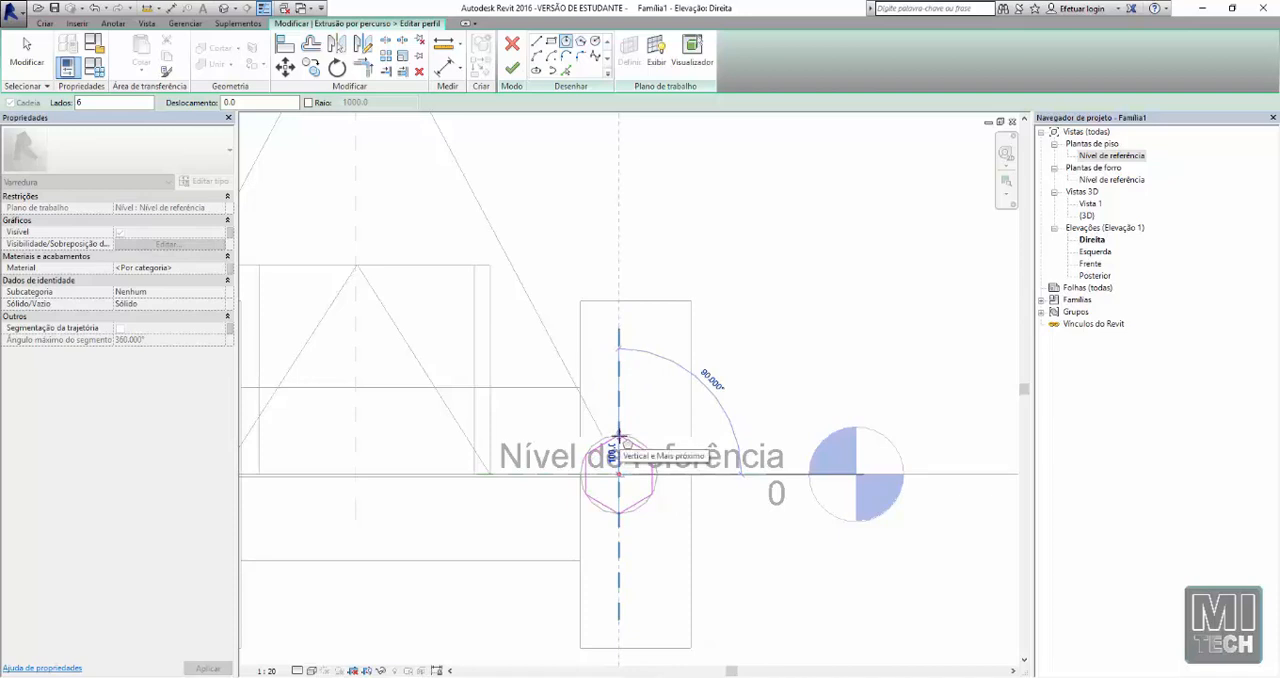
click(618, 437)
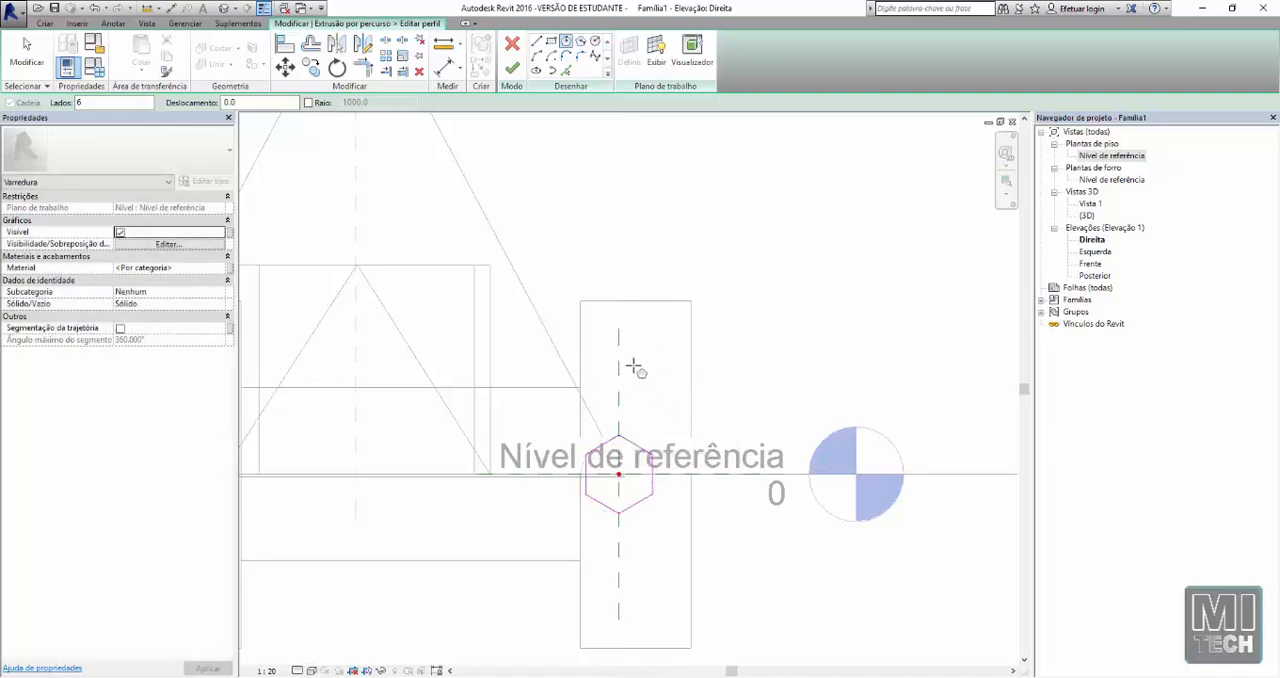
click(515, 72)
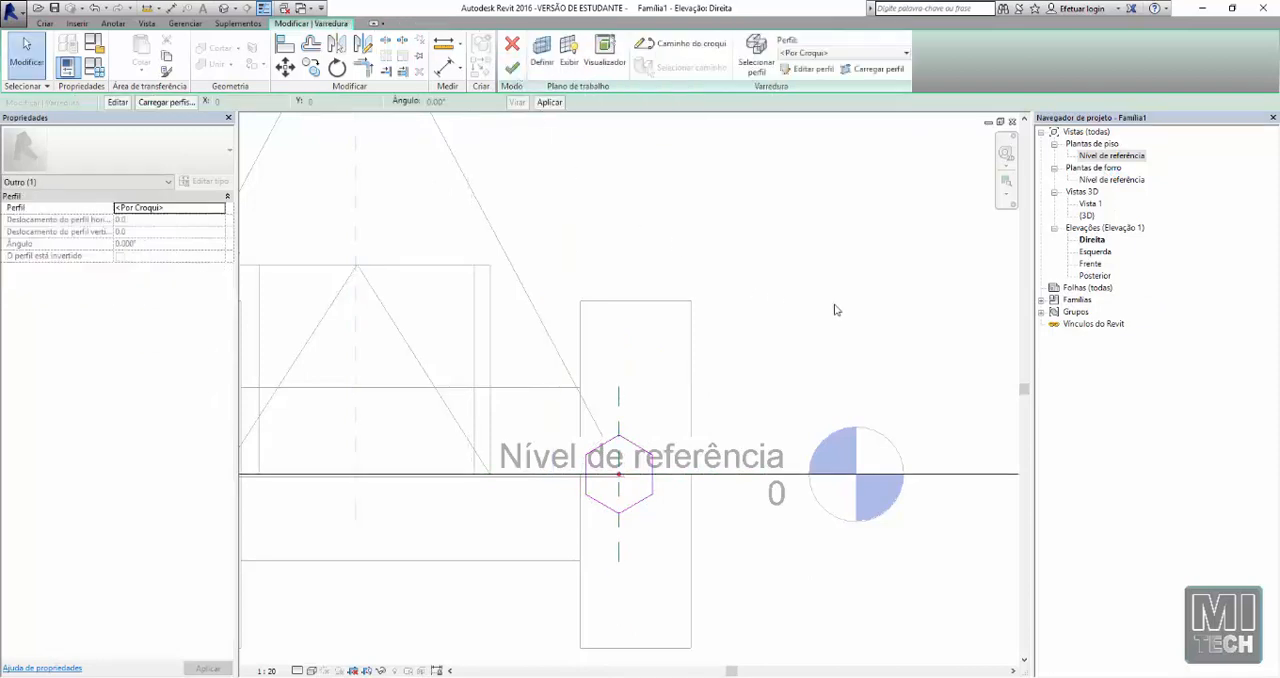
click(512, 67)
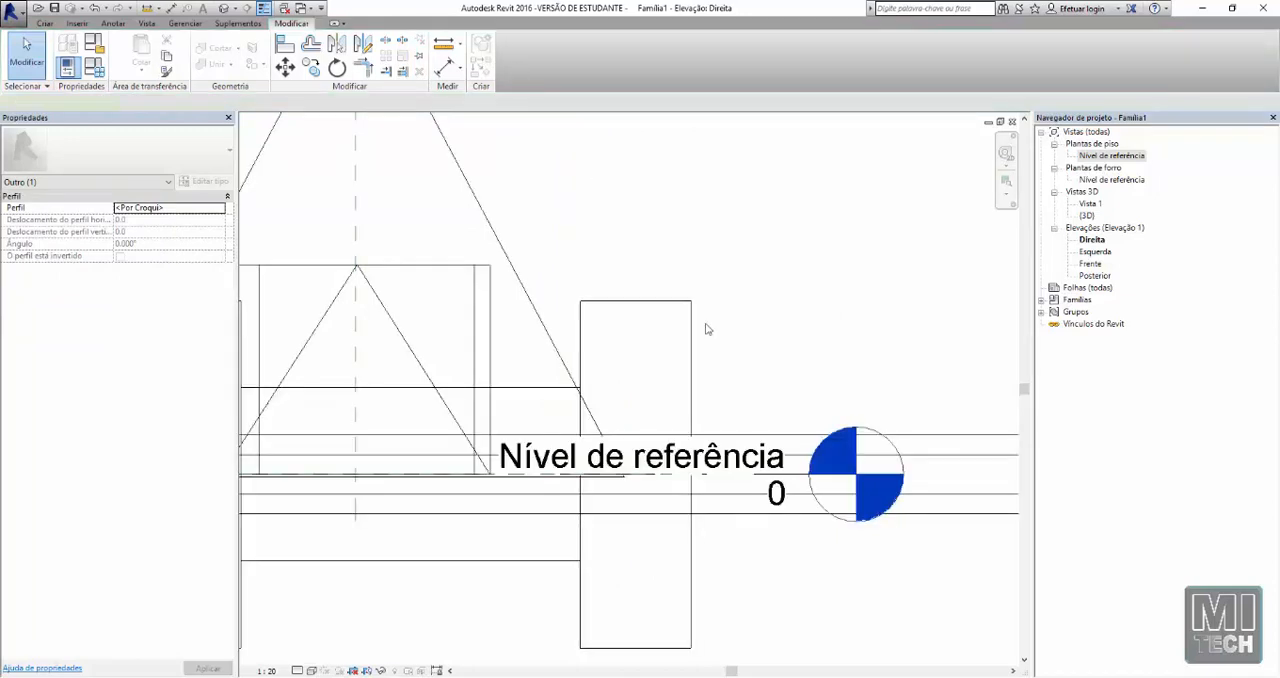
Inspect the hexagonal S-shaped sweep from several angles in the 3D view
click(222, 9)
scroll(722, 334, down, 1)
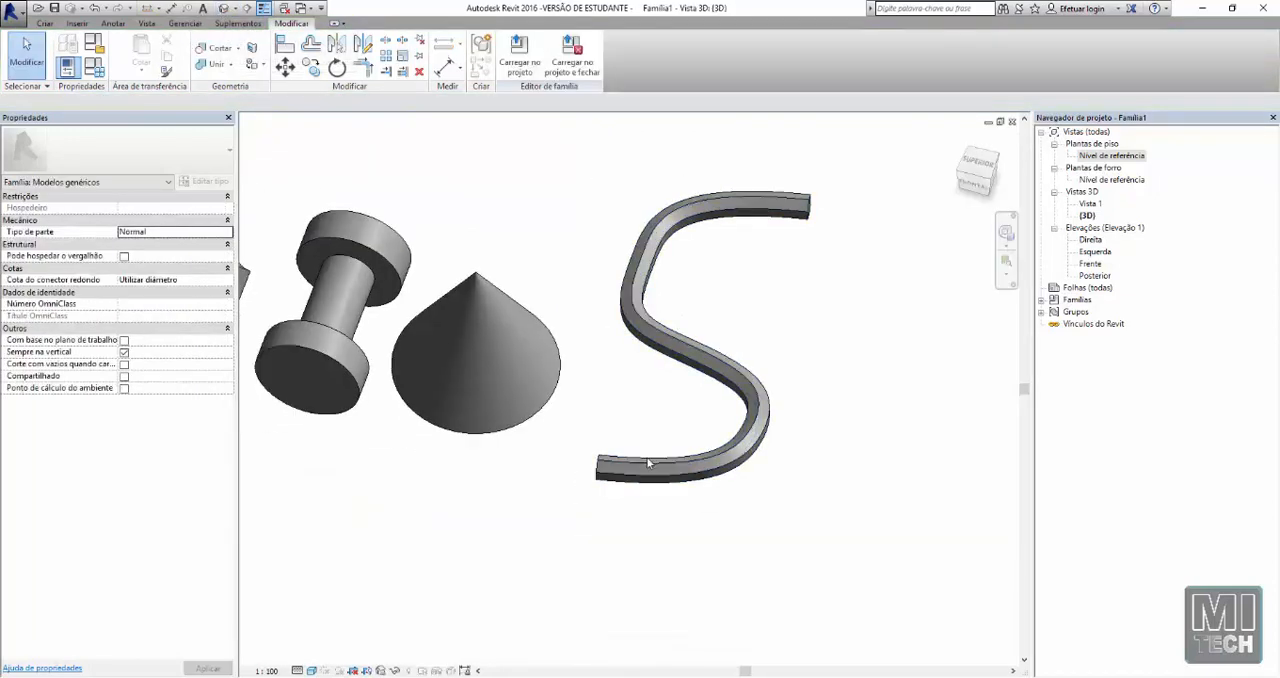
shift+middle_drag(706, 339, 630, 281)
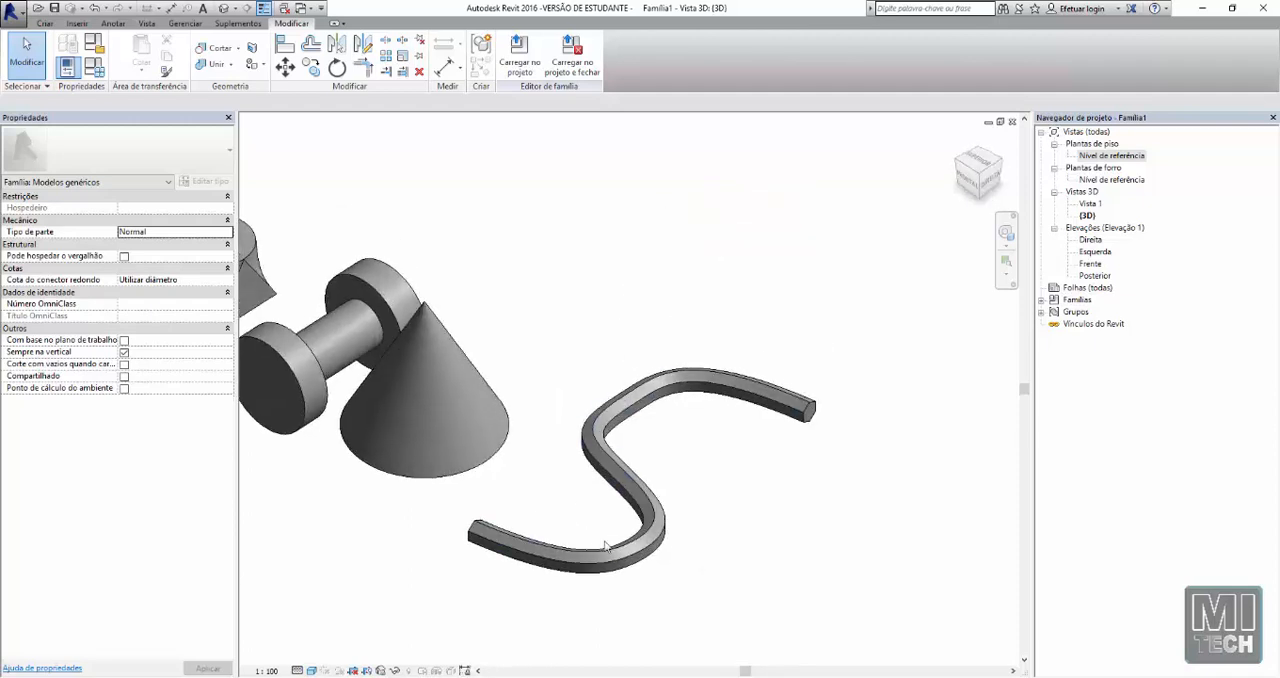
middle_drag(613, 543, 583, 333)
middle_drag(511, 208, 541, 250)
mouse_move(543, 307)
shift+middle_down()
mouse_move(591, 343)
mouse_move(457, 286)
mouse_move(520, 310)
shift+middle_up()
Start another solid sweep in the 3D view, with its path picked from existing geometry edges
click(47, 23)
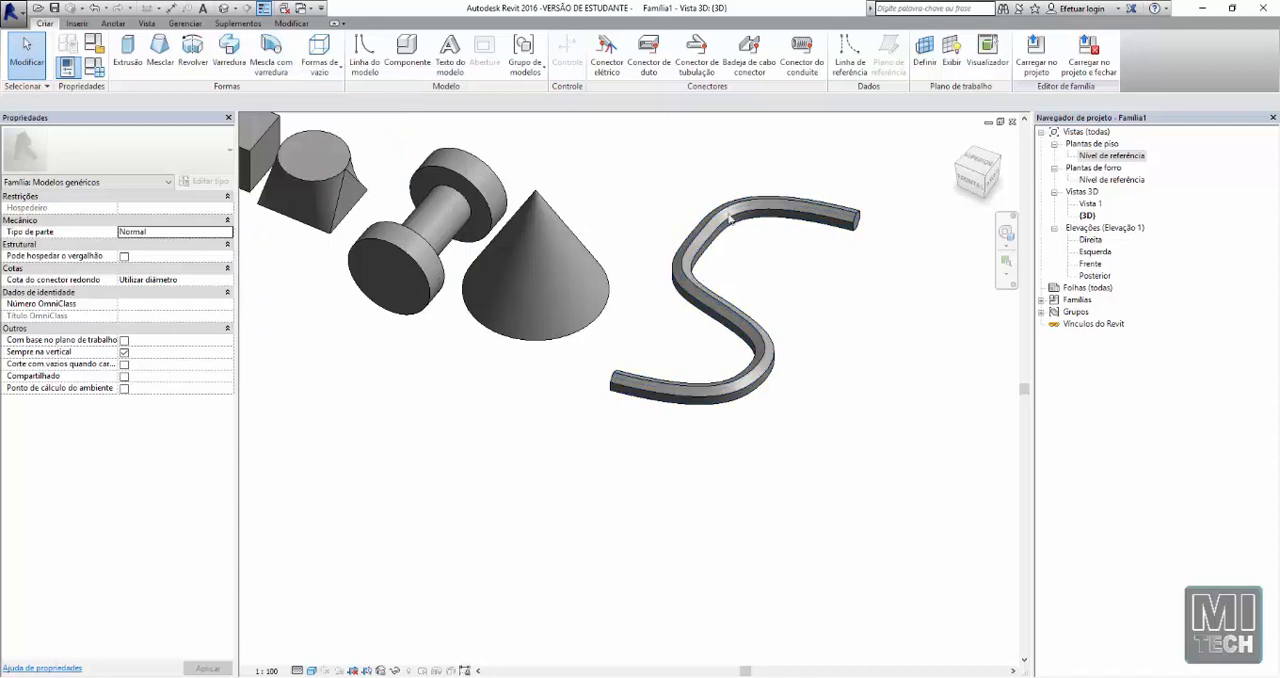
scroll(600, 304, down, 2)
middle_drag(574, 375, 686, 436)
scroll(637, 396, up, 1)
middle_drag(897, 309, 847, 313)
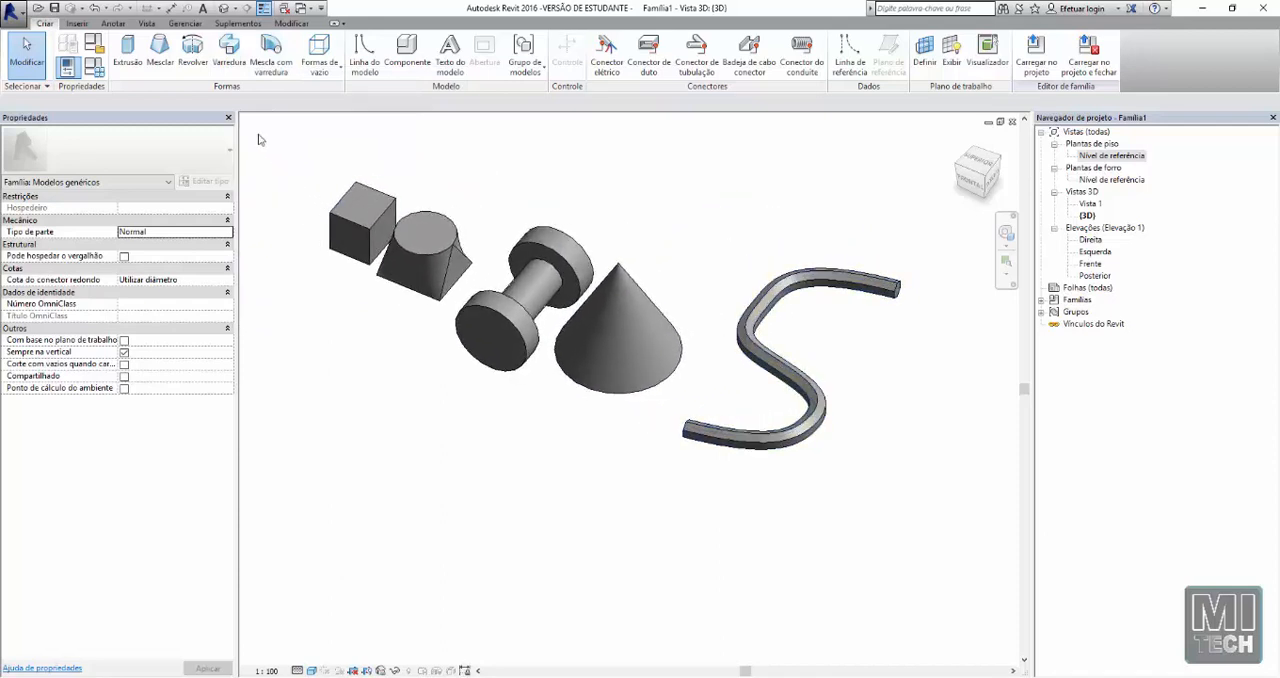
click(229, 50)
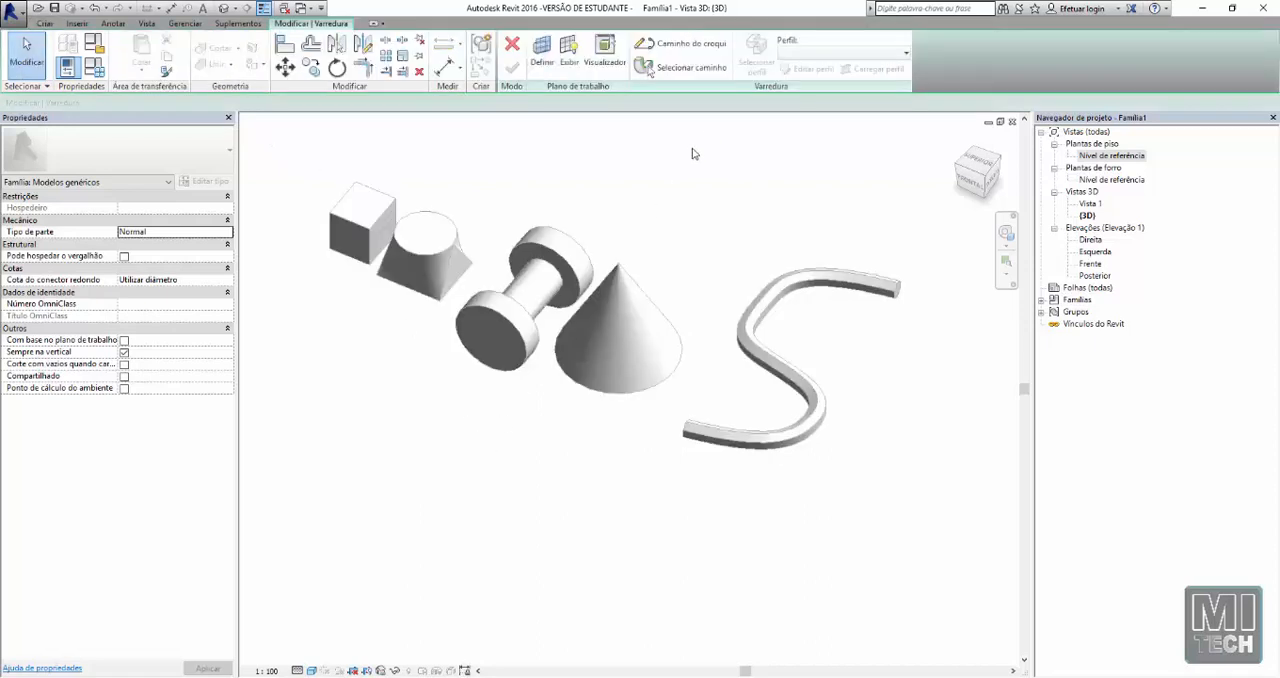
click(663, 73)
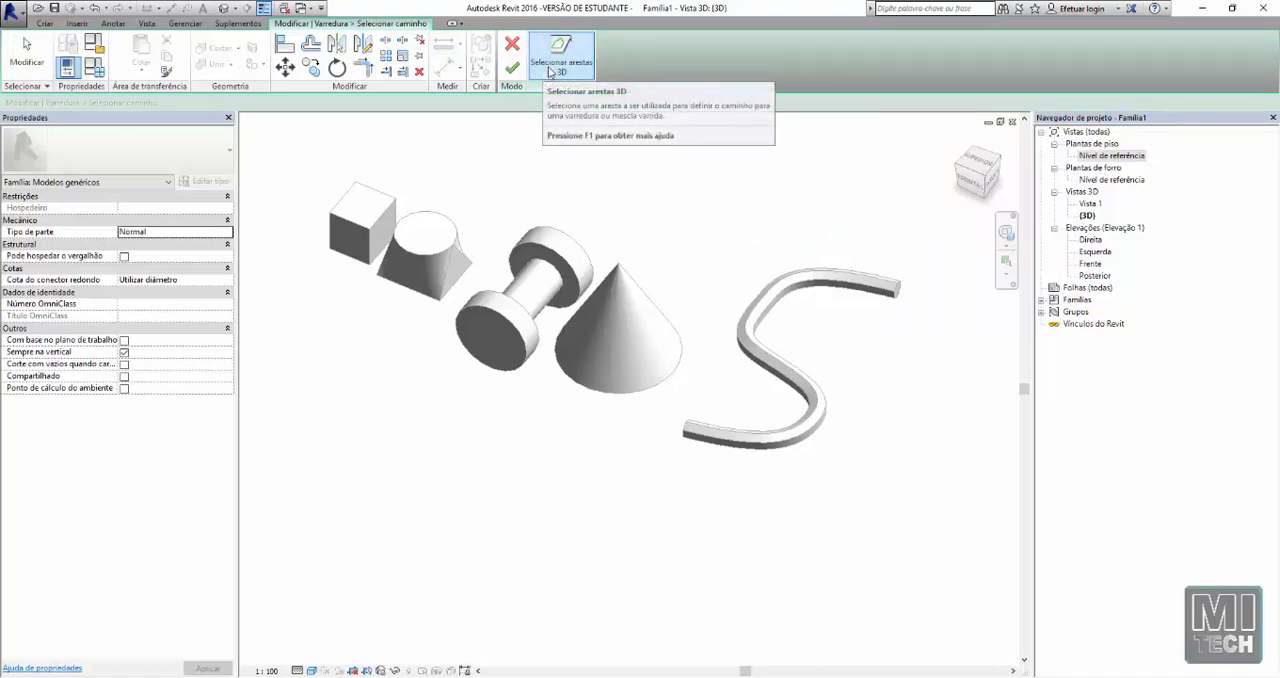
Pick the four top edges of the cube as the sweep path and finish the path selection
scroll(428, 256, up, 3)
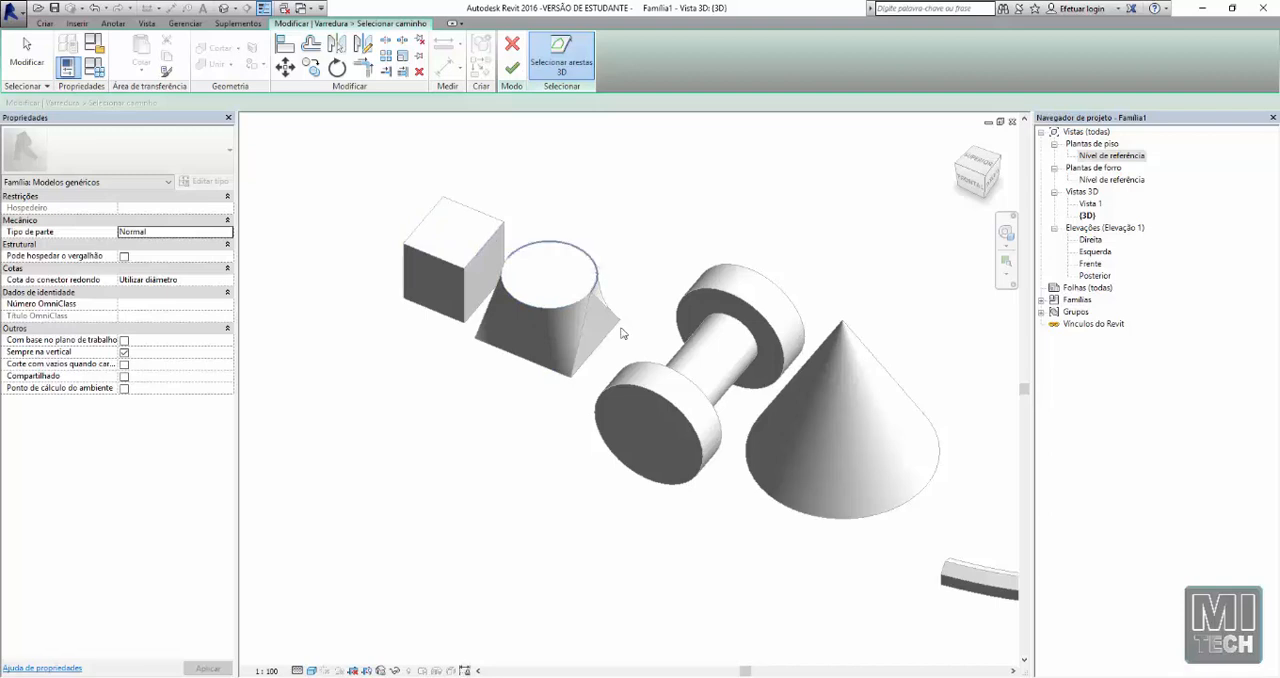
scroll(498, 293, up, 3)
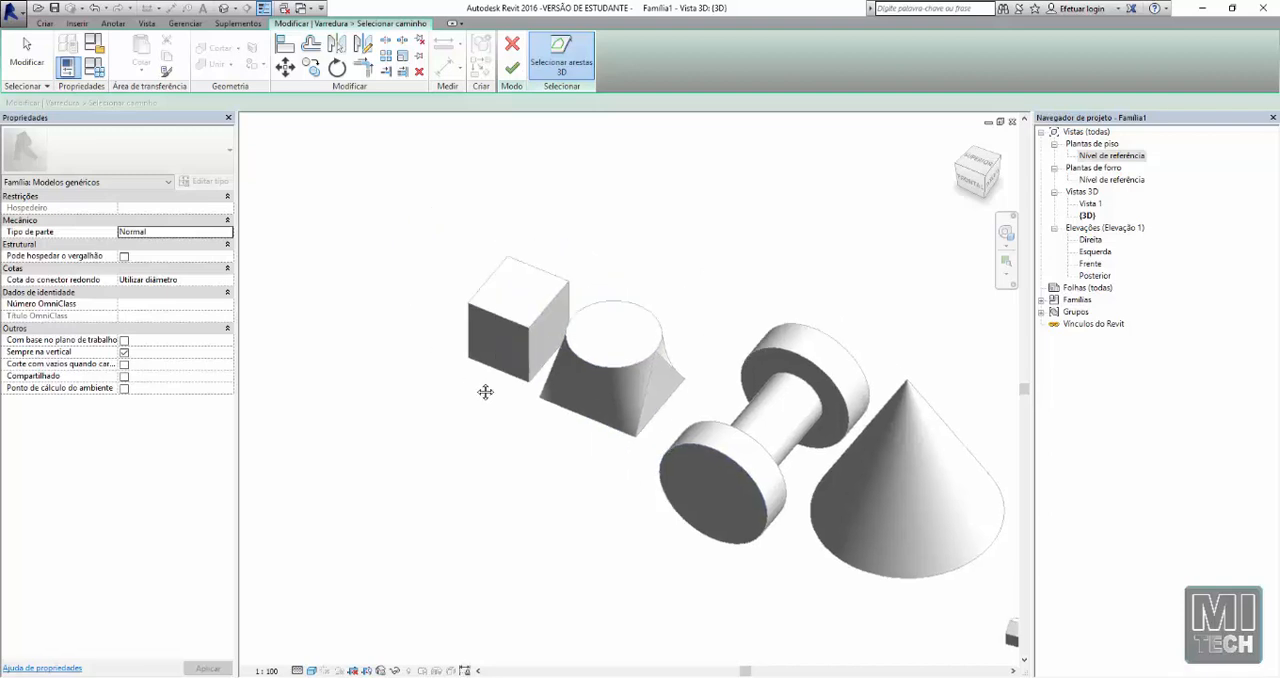
click(534, 335)
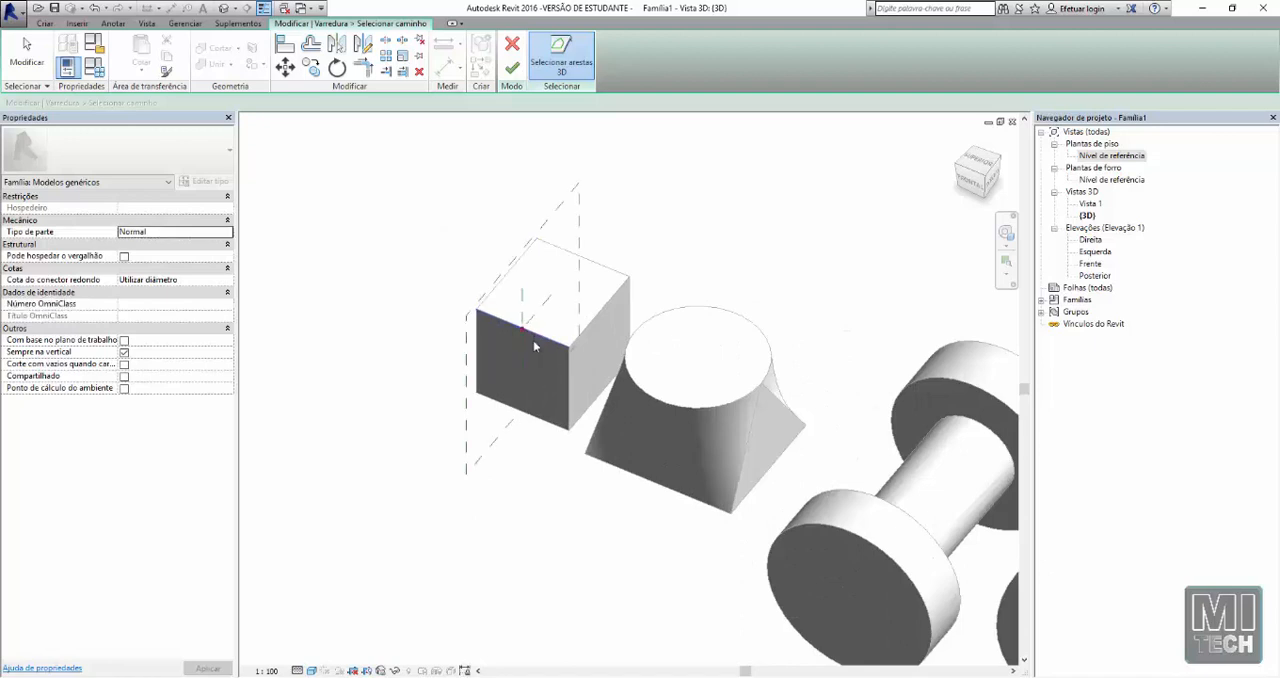
click(549, 250)
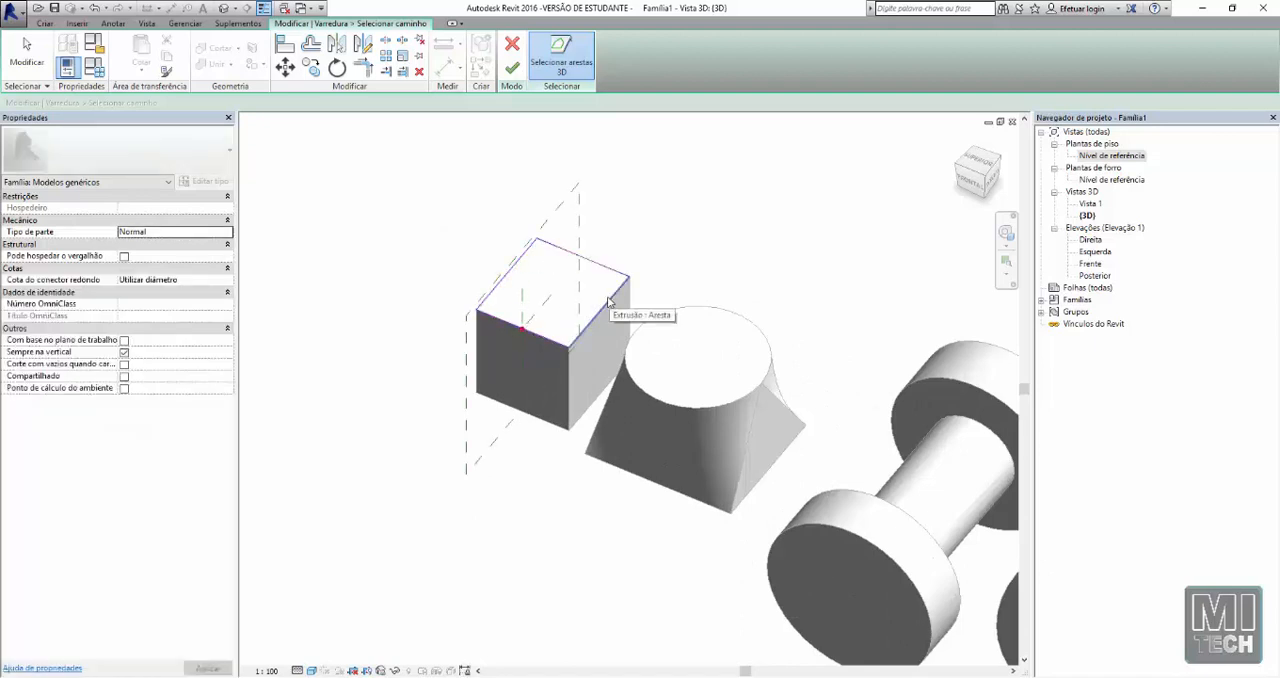
shift+middle_drag(608, 301, 525, 298)
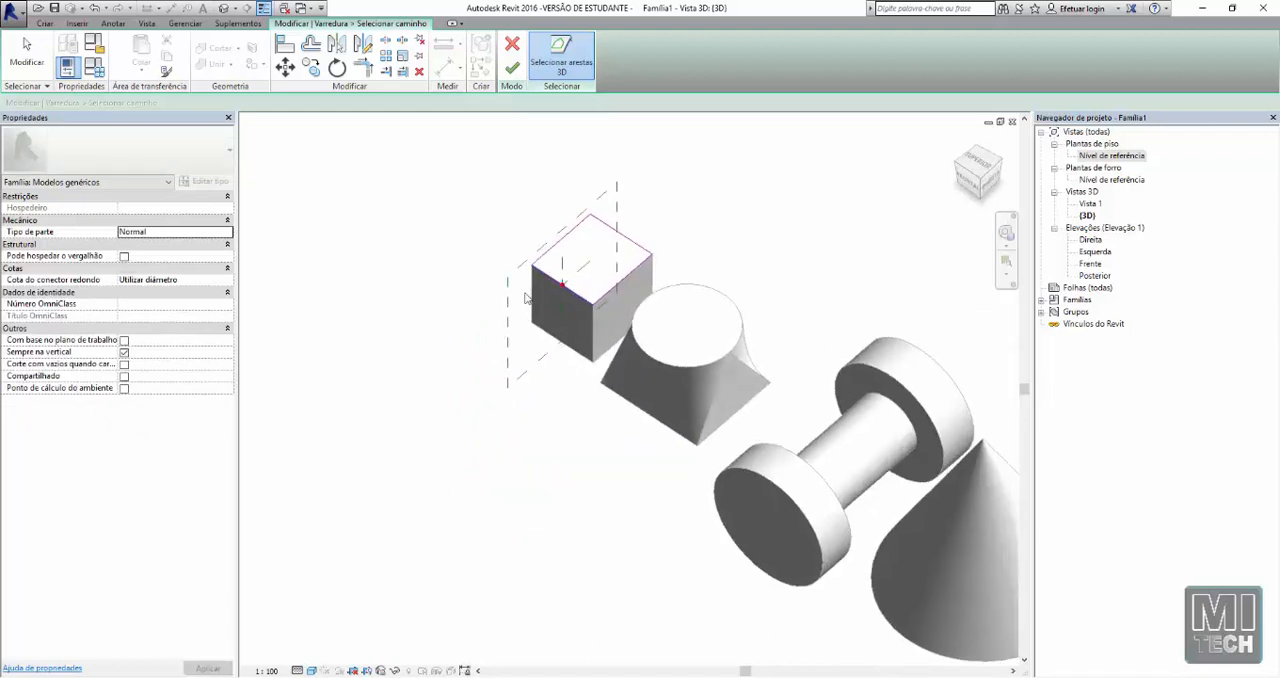
scroll(525, 298, up, 4)
scroll(639, 314, up, 3)
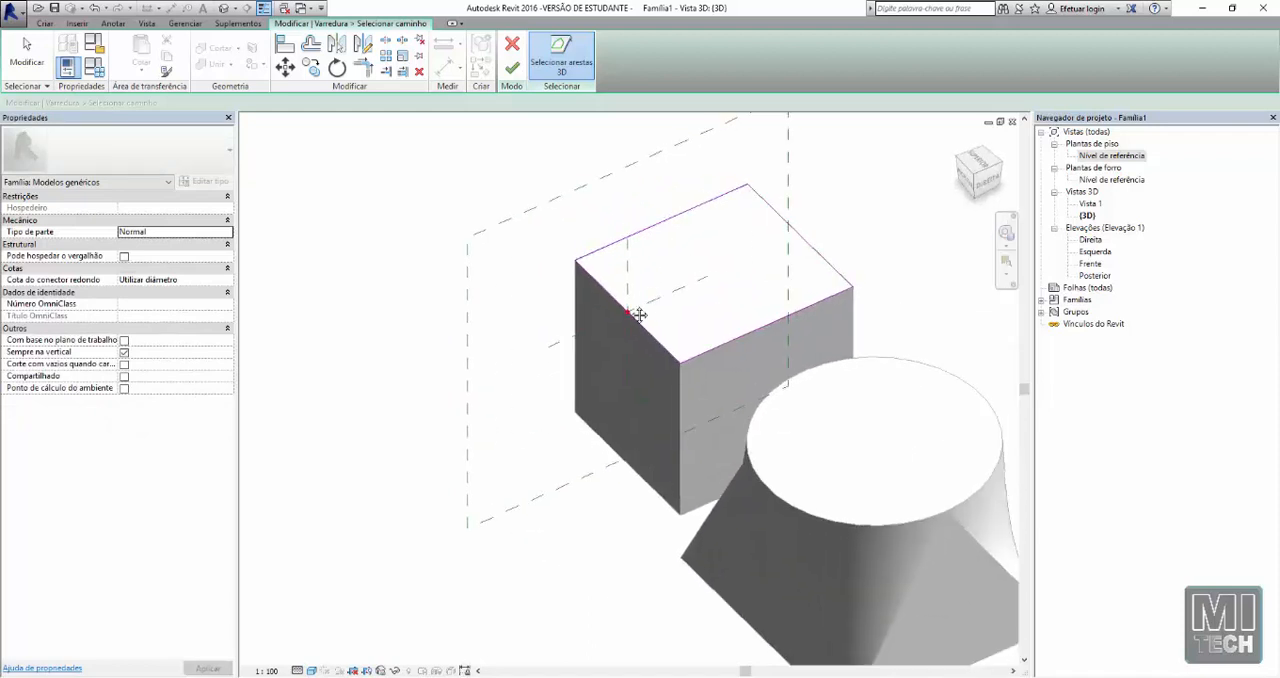
scroll(534, 334, down, 2)
middle_drag(639, 314, 566, 352)
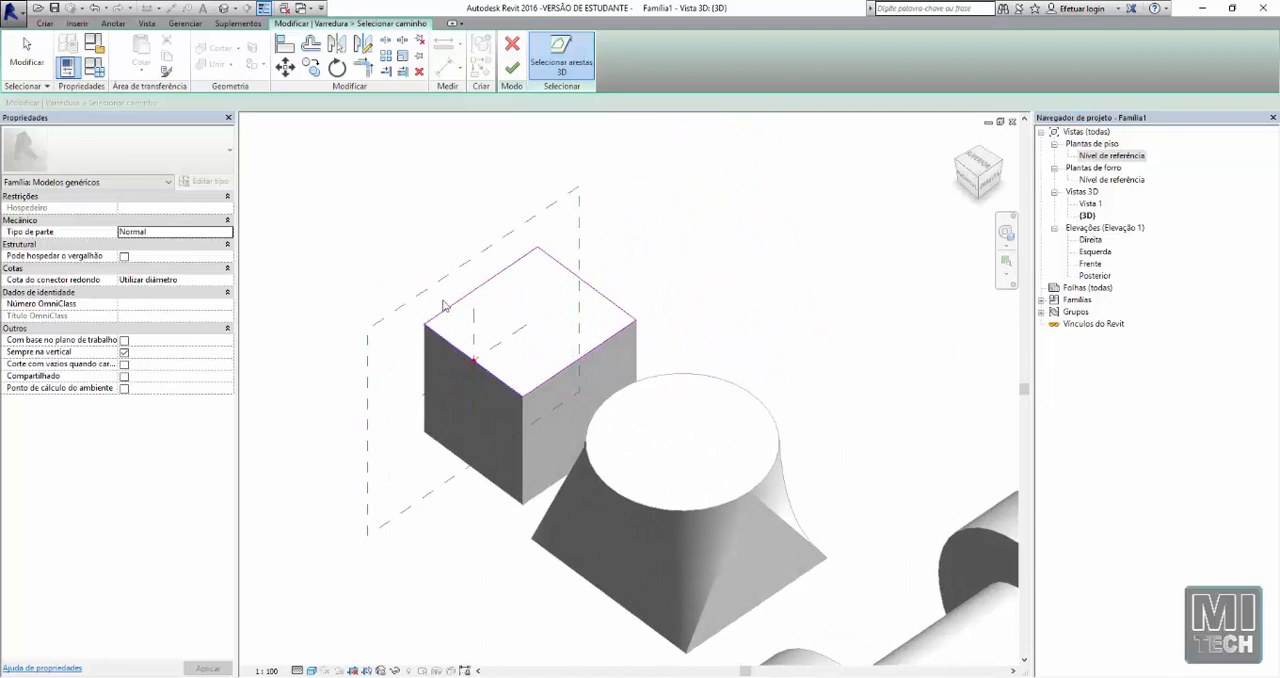
click(512, 67)
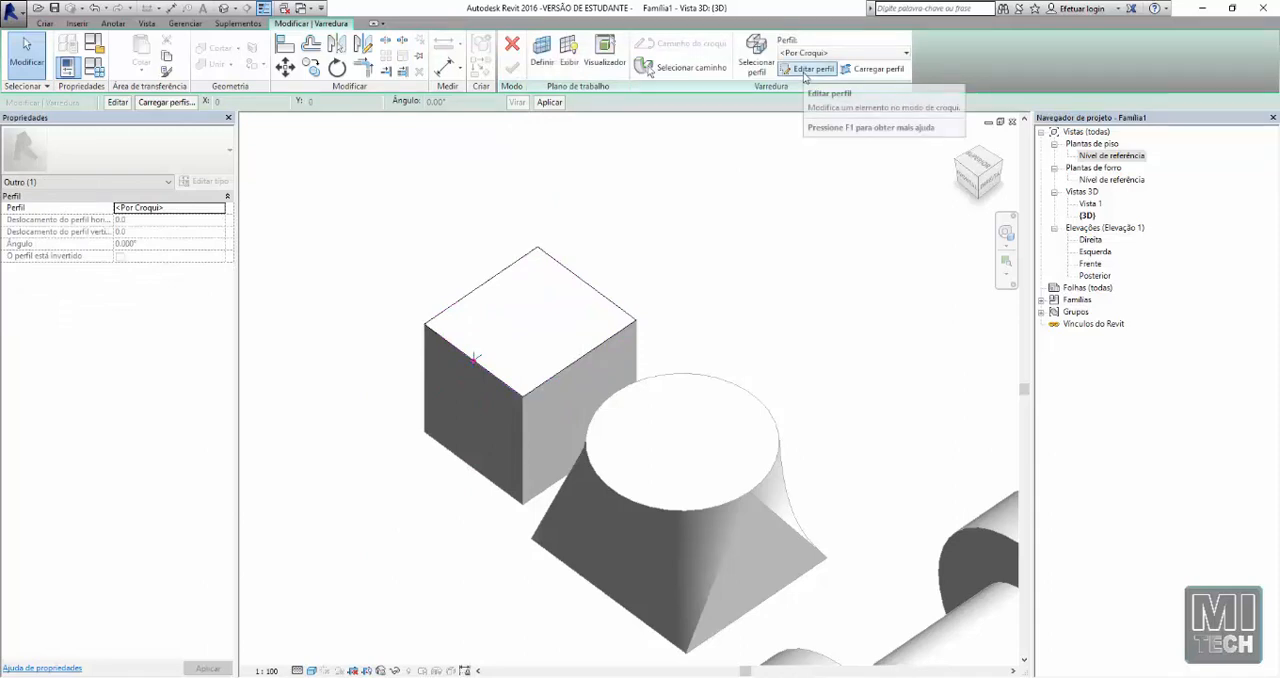
Open the sweep's profile sketch and draw the first stepped lines from the path point on the cube's top edge
click(803, 73)
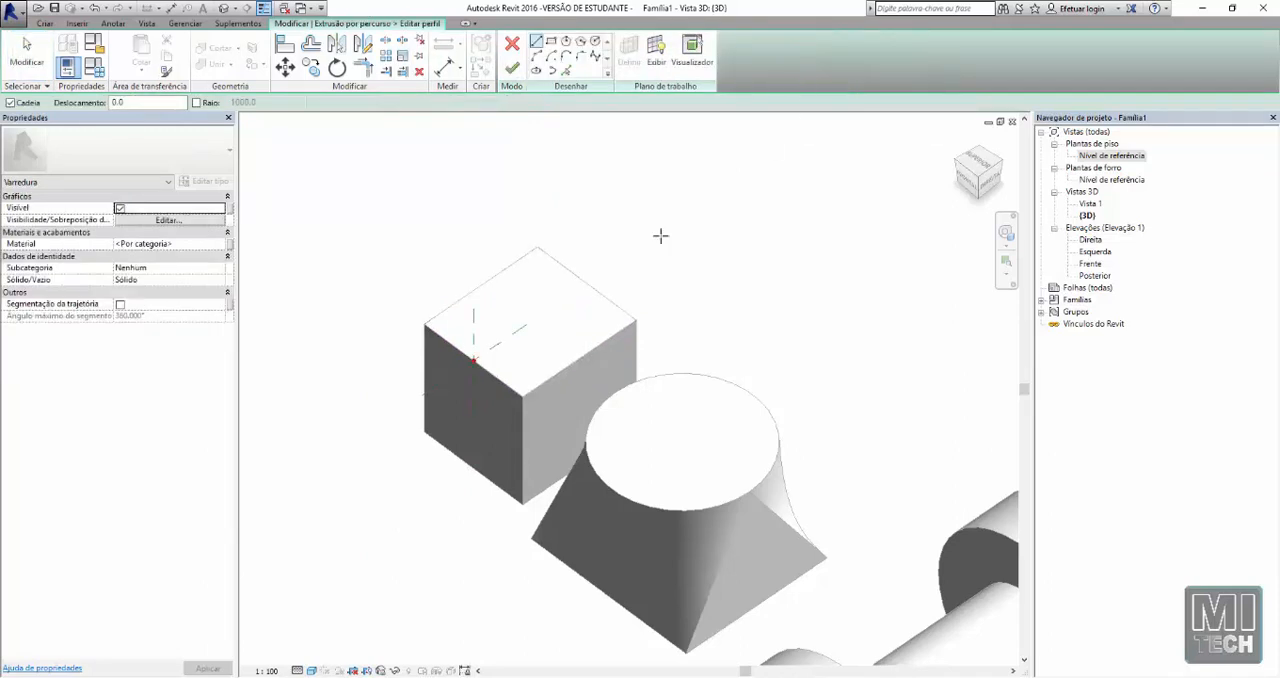
scroll(480, 357, up, 5)
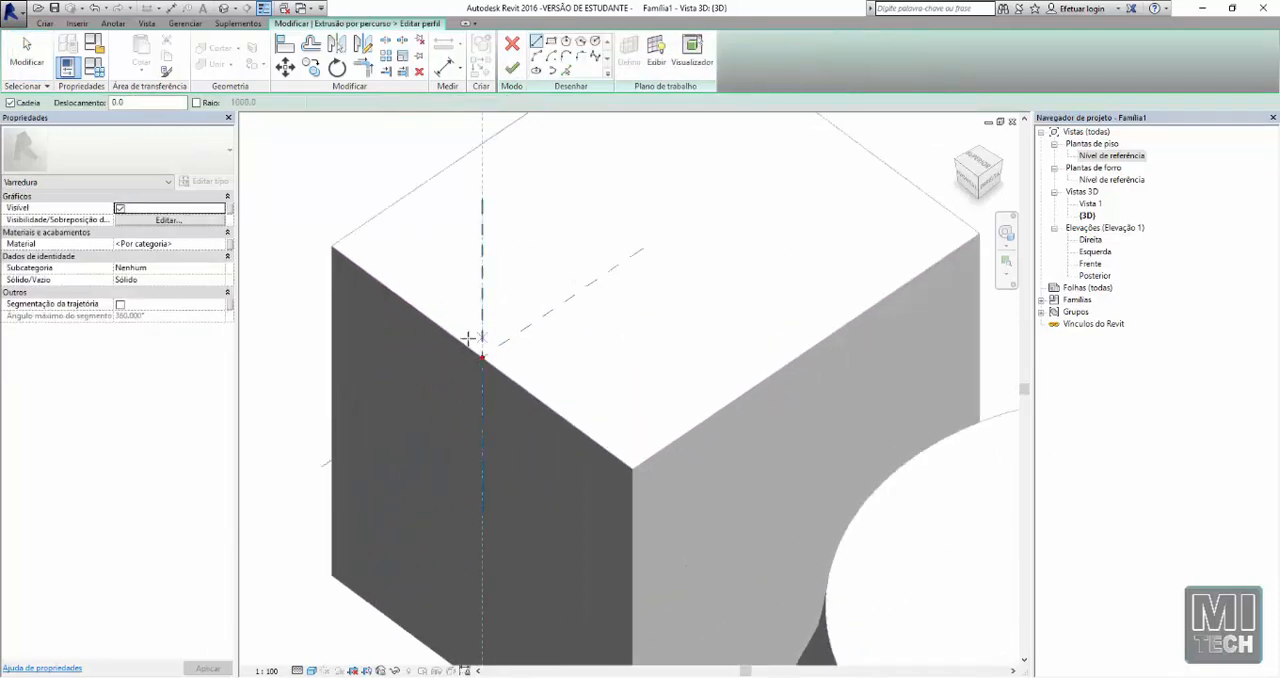
scroll(421, 381, down, 1)
scroll(408, 357, up, 1)
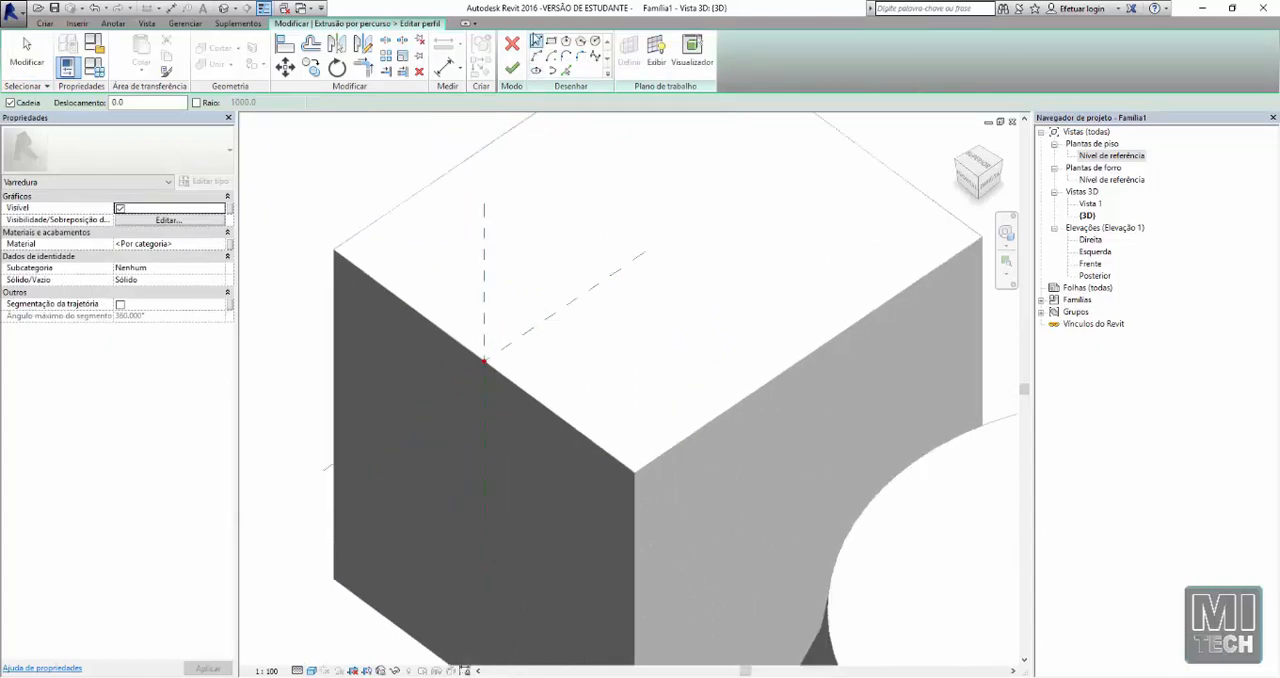
scroll(482, 360, up, 1)
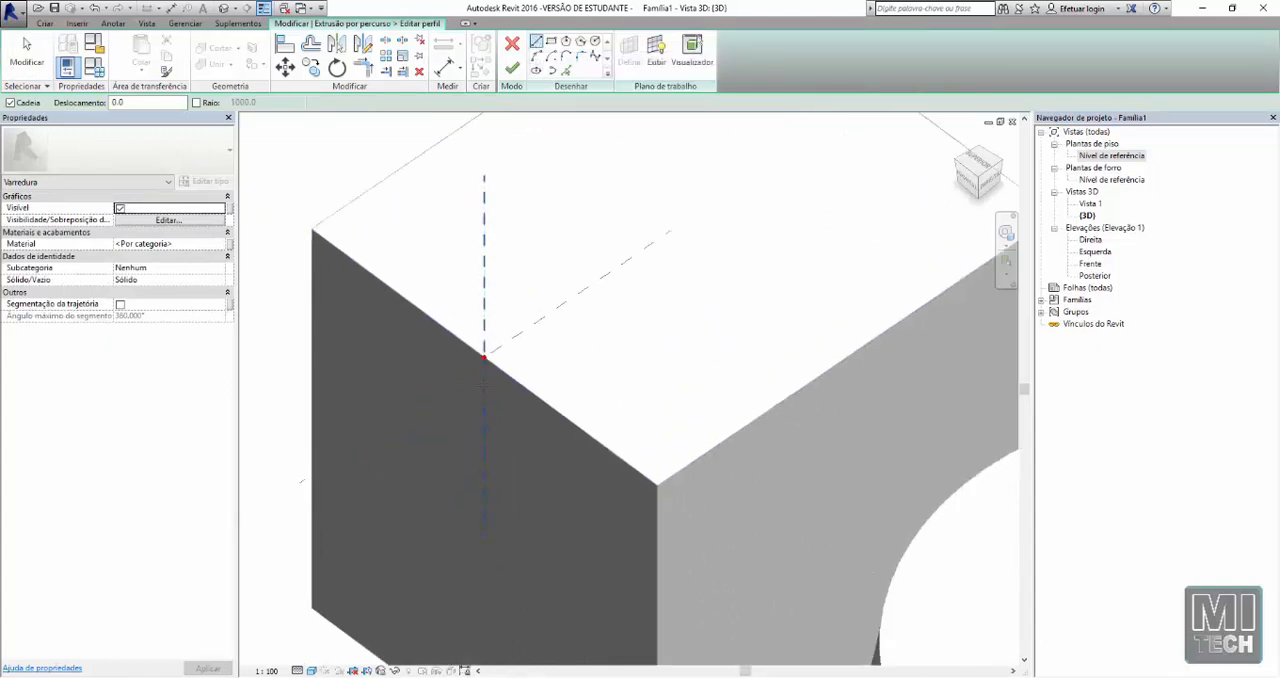
click(482, 358)
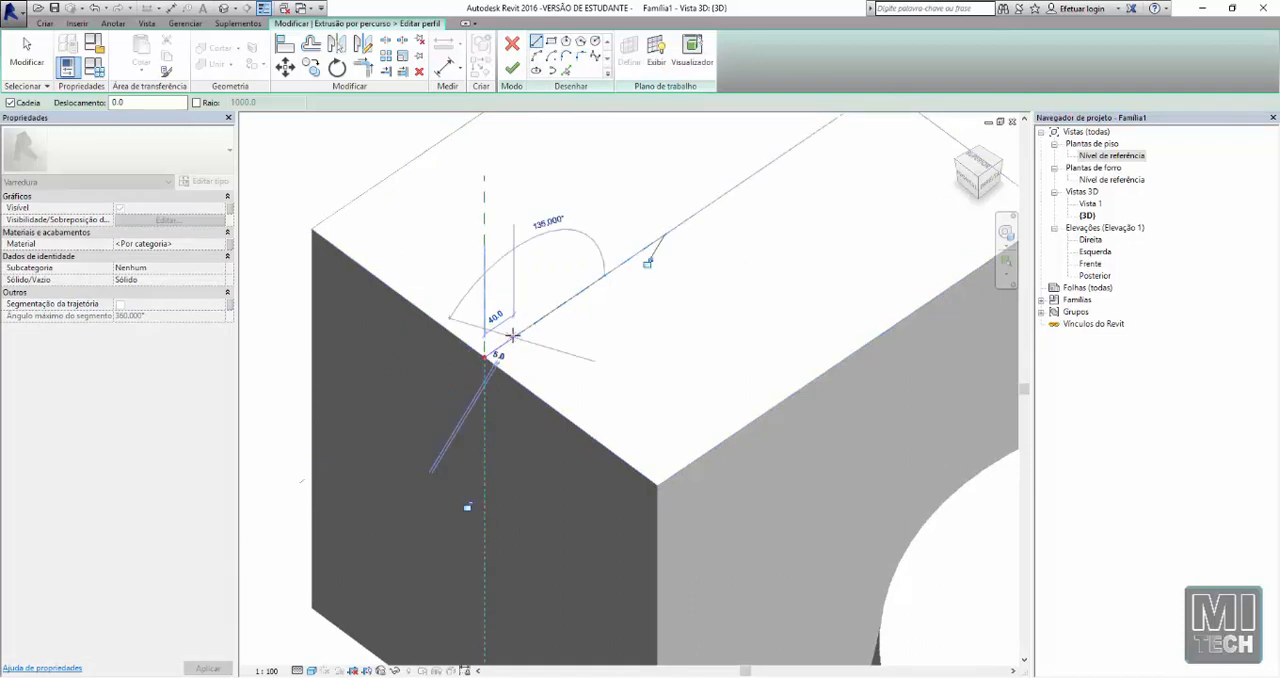
click(514, 308)
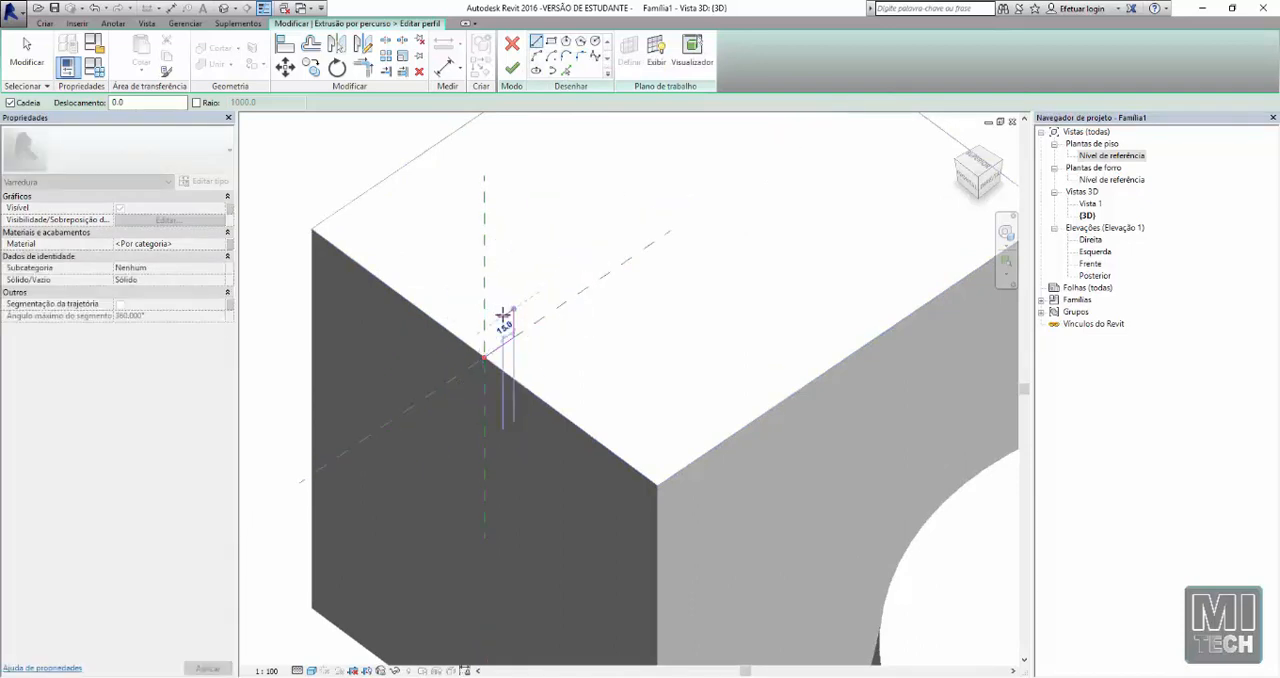
click(501, 316)
click(499, 301)
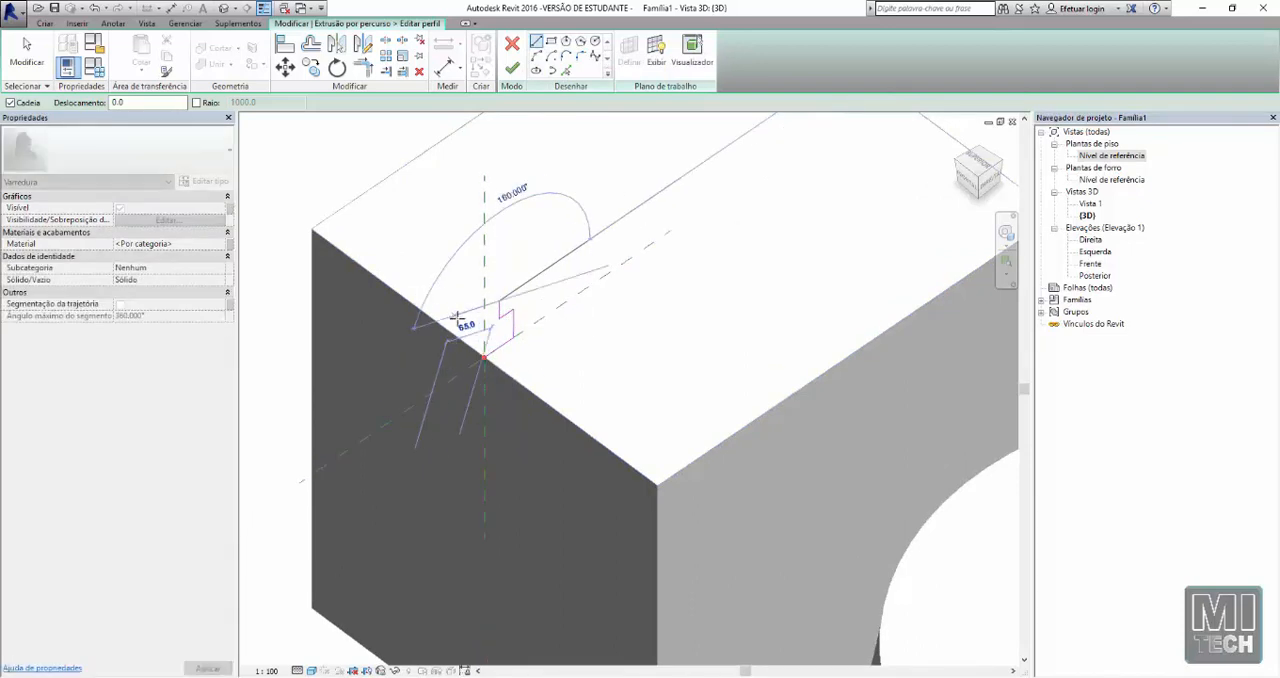
click(466, 320)
Complete the stepped profile with lines over the cube's outer face, a slanted lower edge and a closing base line
scroll(467, 321, up, 2)
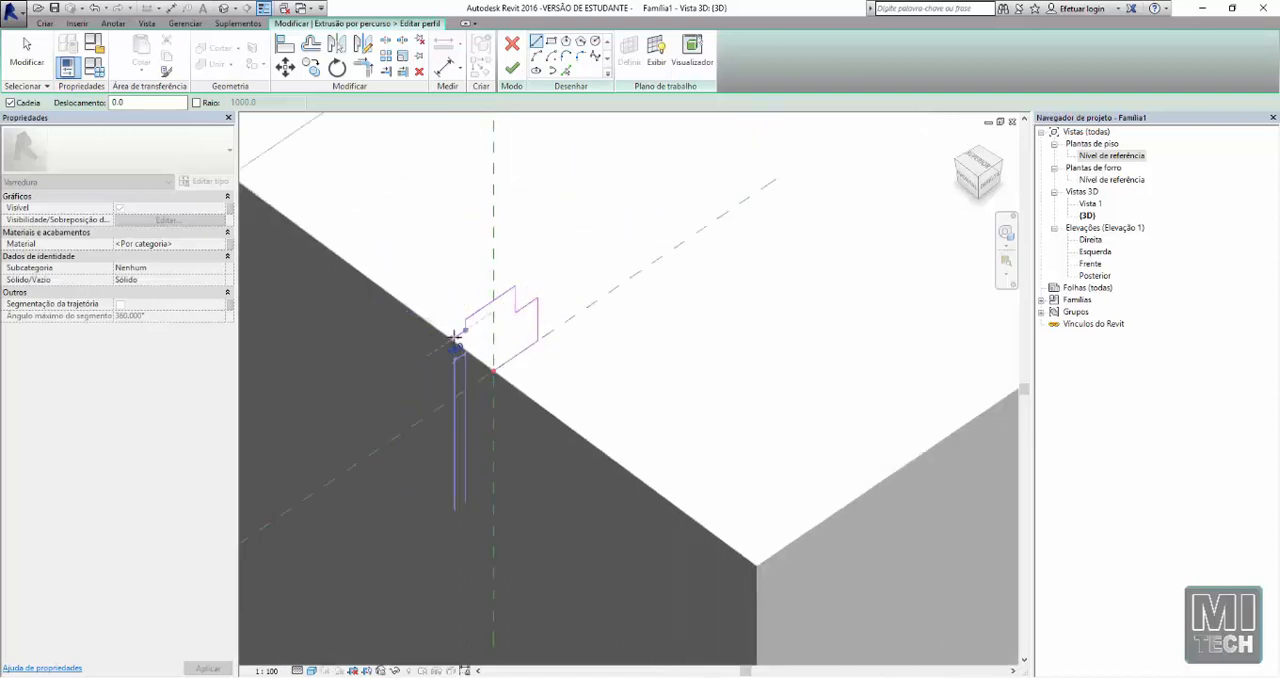
click(454, 338)
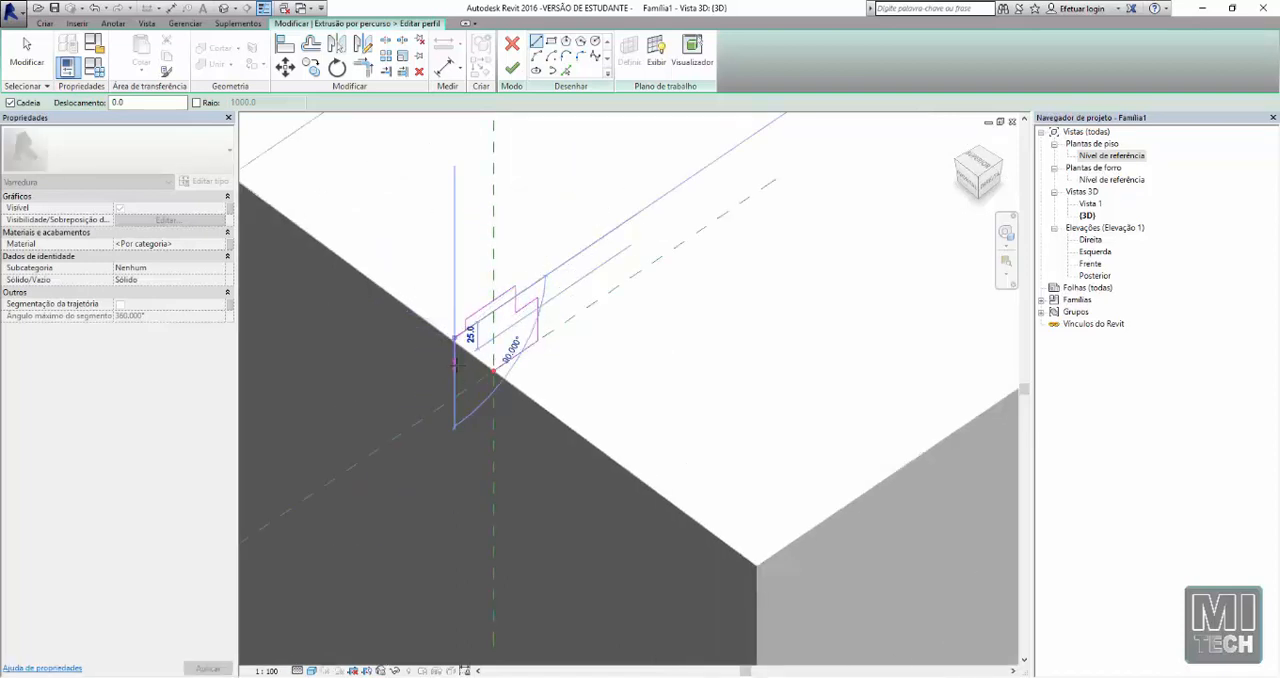
click(454, 364)
click(474, 384)
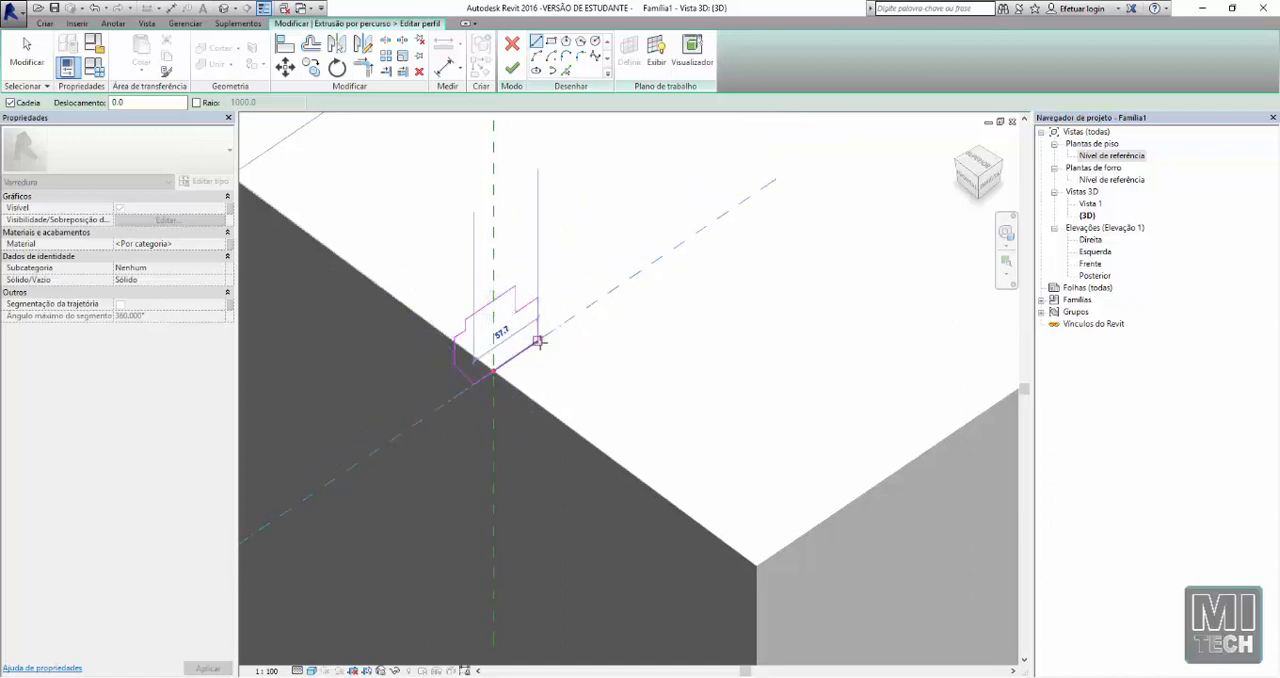
click(538, 342)
key(Escape)
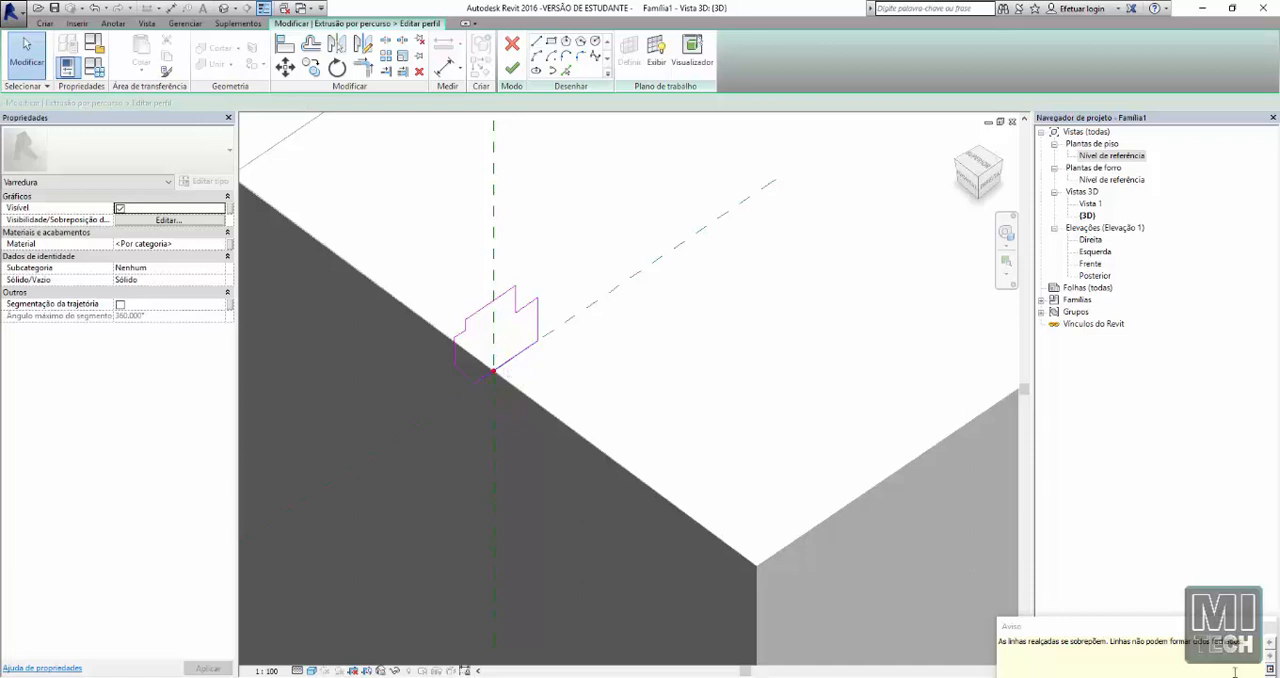
Delete the overlapping base line of the profile and join the remaining lines with Trim/Extend to Corner
scroll(508, 368, up, 2)
click(507, 362)
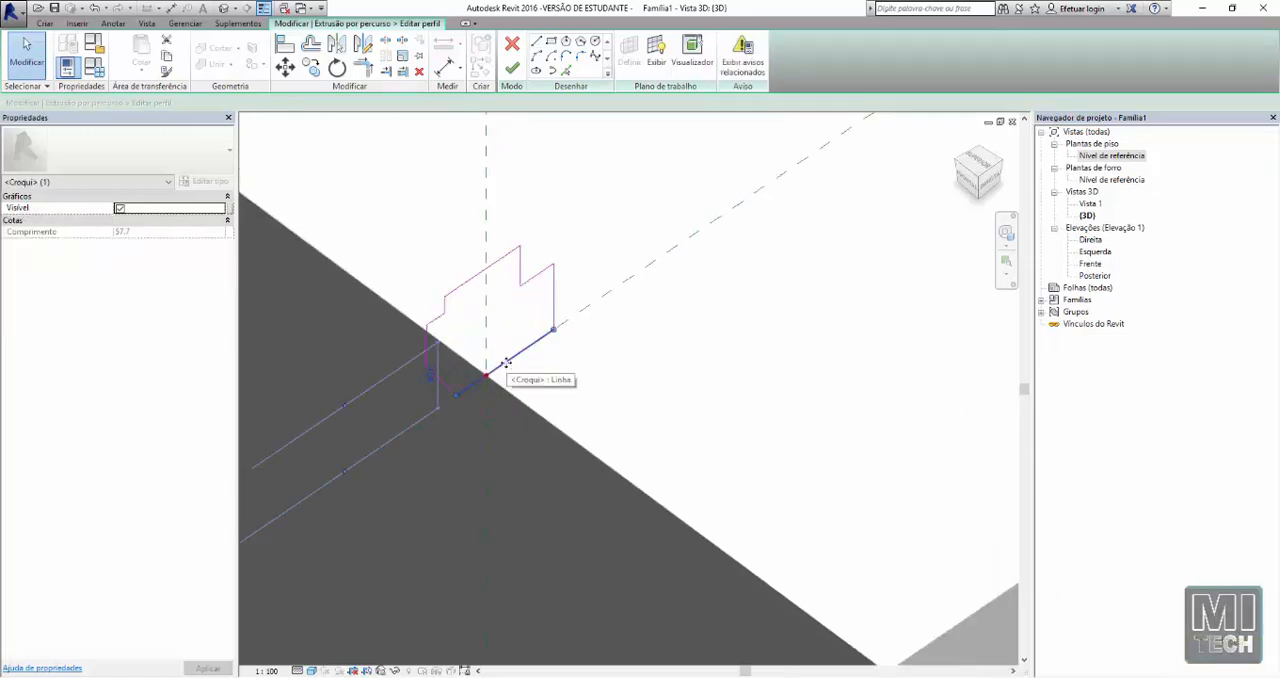
key(Delete)
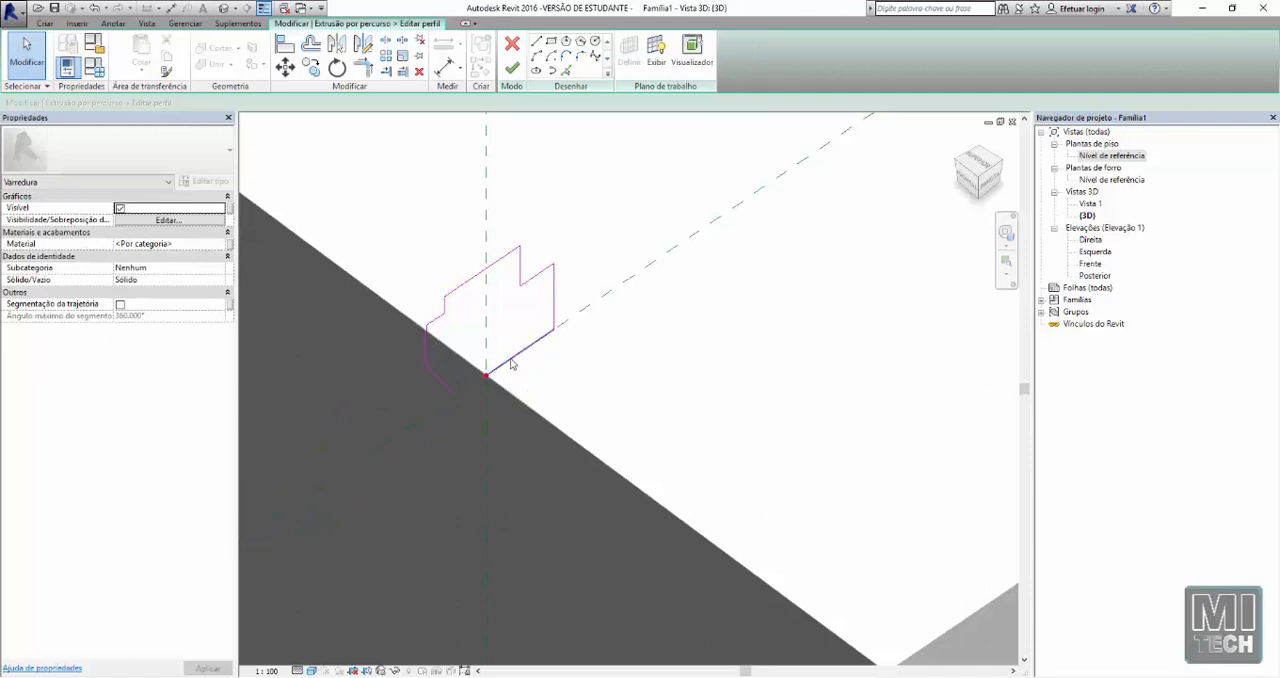
click(363, 66)
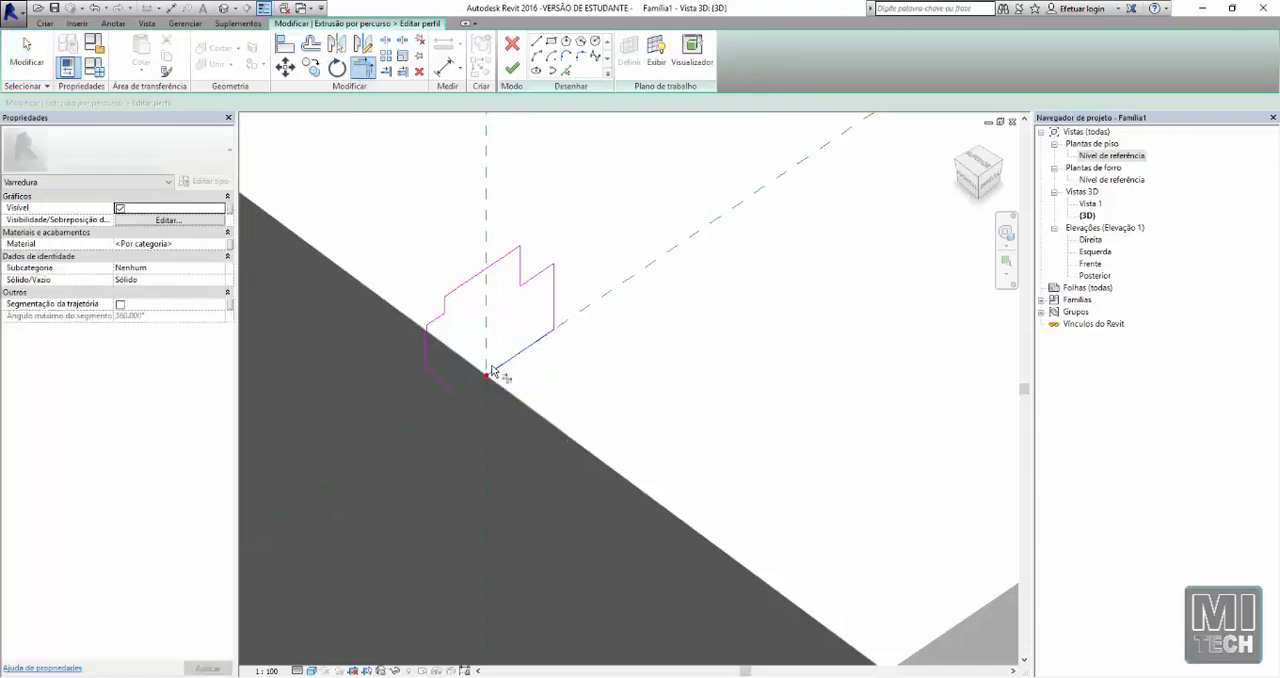
key(Escape)
scroll(440, 394, down, 3)
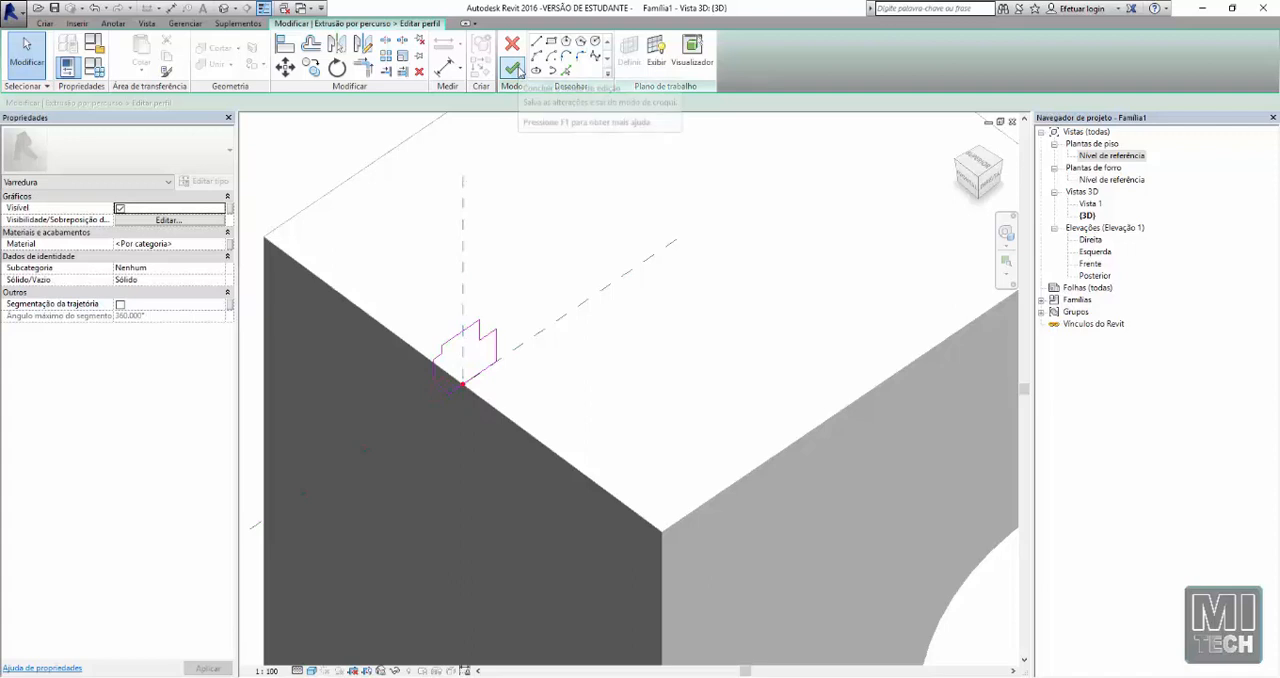
Finish the profile sketch and complete the sweep around the cube's top edges
click(514, 68)
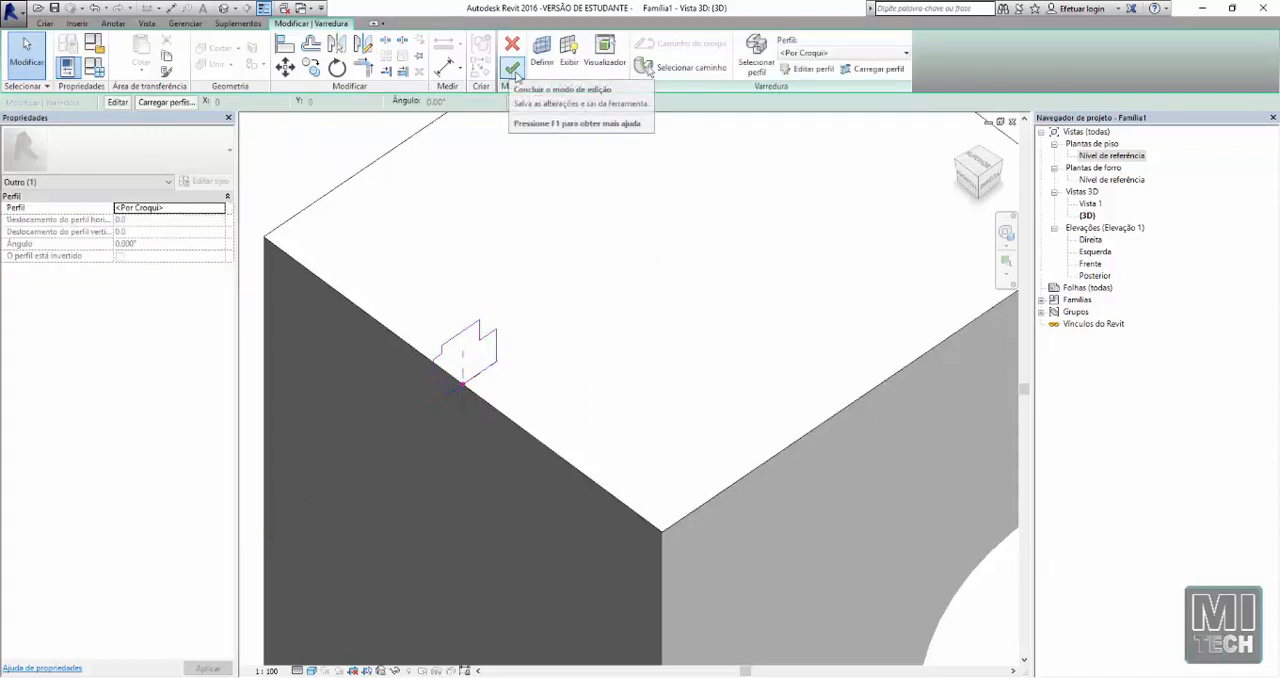
click(513, 68)
scroll(506, 372, down, 3)
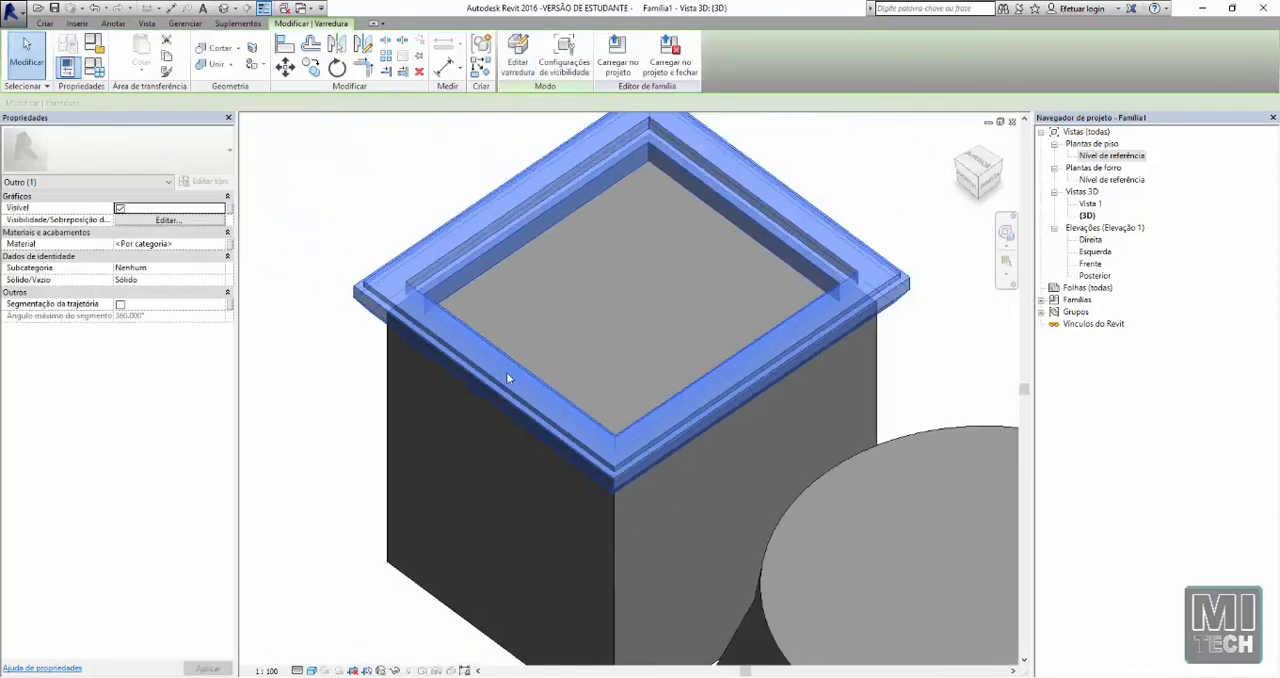
click(352, 311)
Inspect the moulding around the cube's top and the row of neighbouring forms from several angles
scroll(352, 311, down, 5)
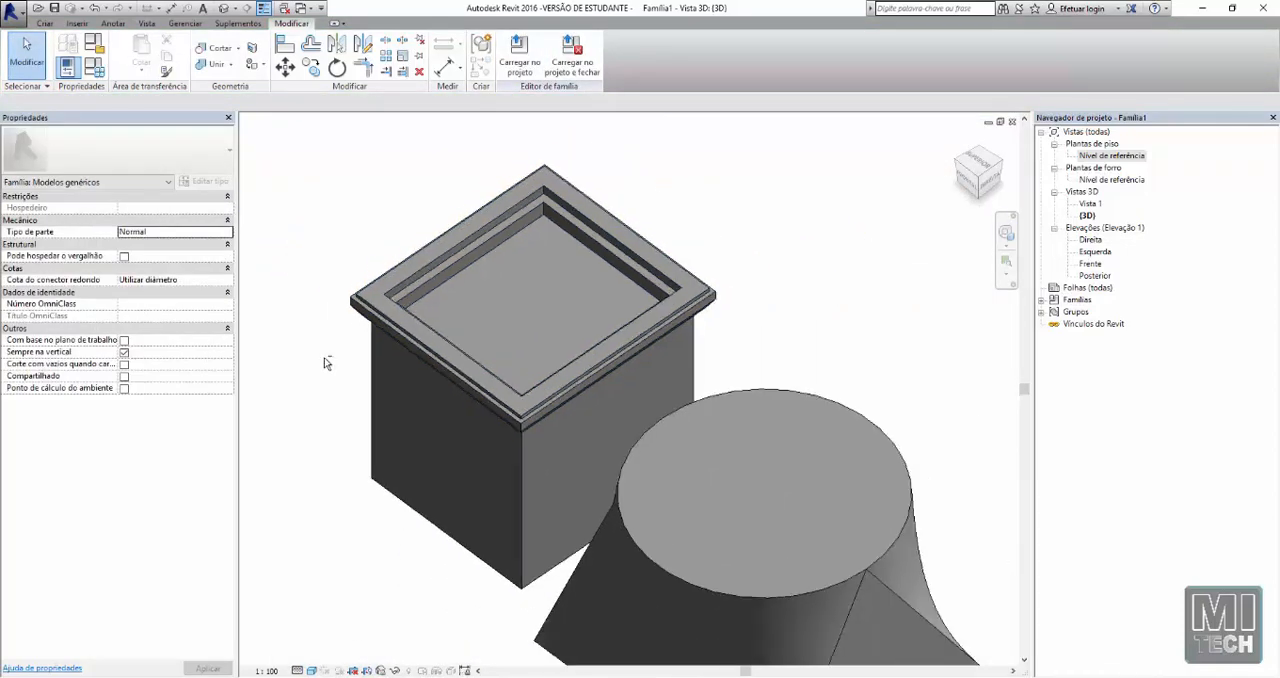
scroll(335, 331, down, 1)
middle_drag(327, 337, 342, 304)
click(318, 392)
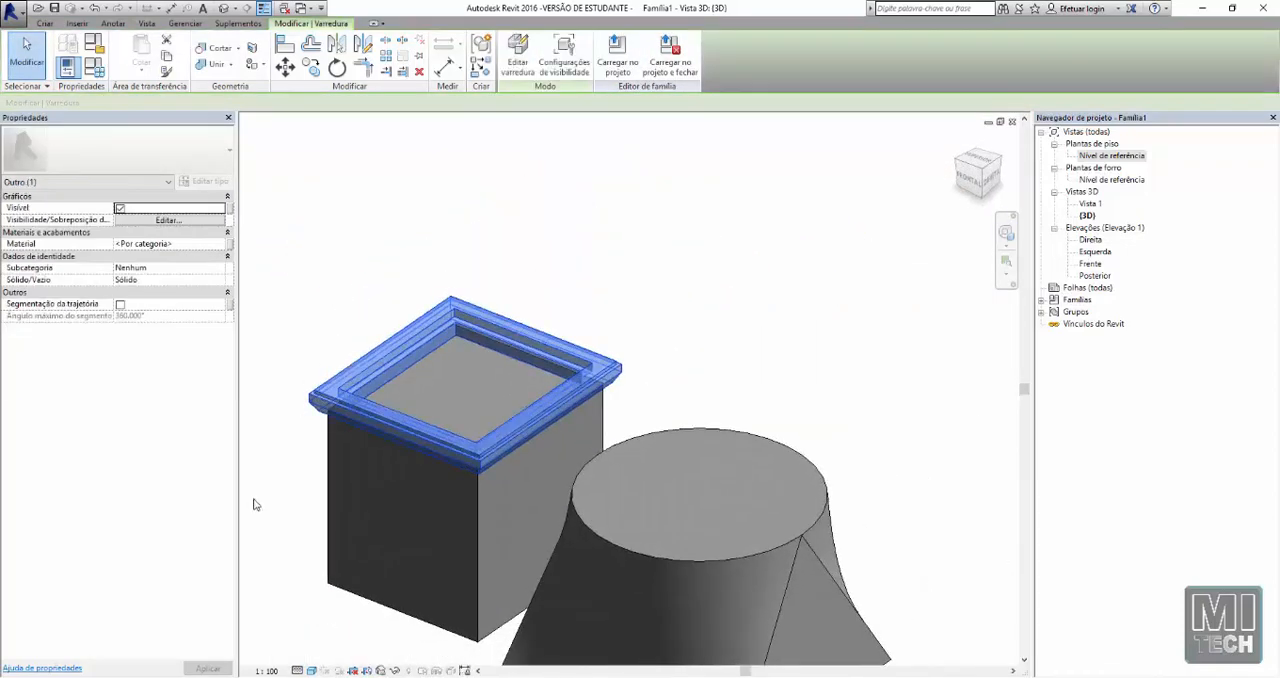
shift+middle_drag(253, 502, 550, 355)
click(302, 545)
shift+middle_drag(357, 537, 425, 344)
shift+middle_drag(316, 192, 458, 367)
scroll(458, 367, down, 4)
scroll(820, 370, down, 1)
scroll(837, 400, down, 1)
middle_drag(837, 400, 611, 411)
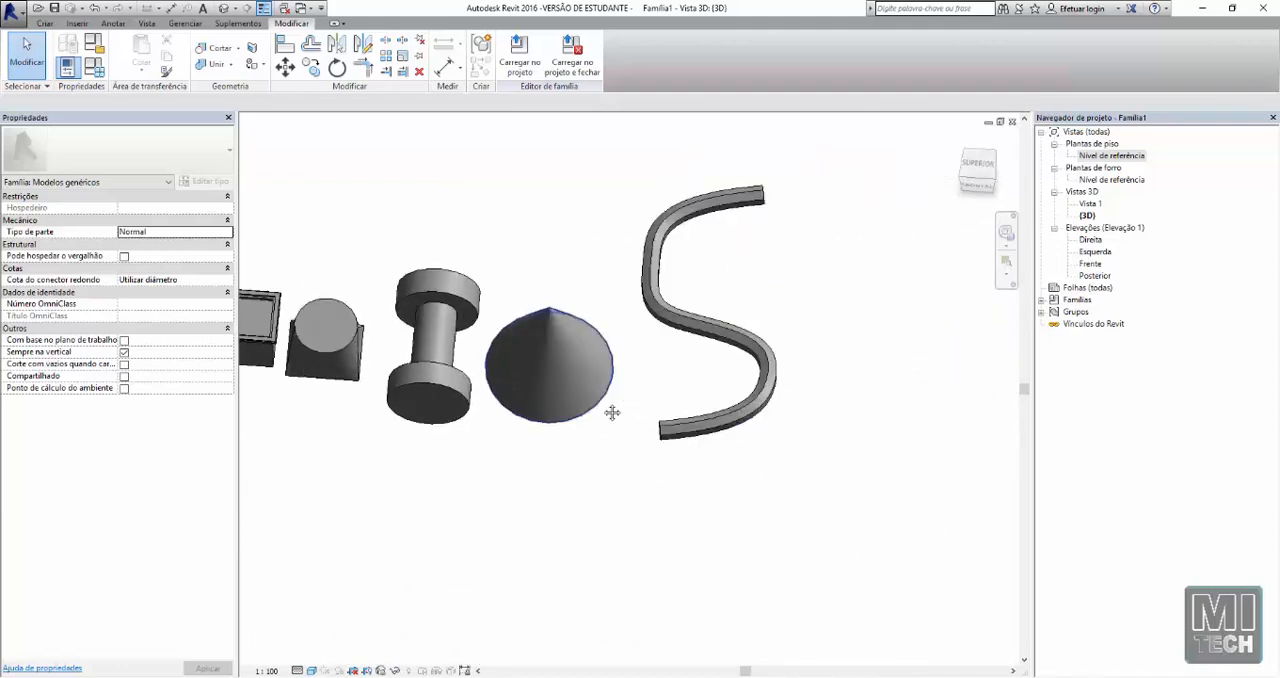
scroll(611, 412, up, 1)
middle_drag(422, 267, 683, 376)
scroll(396, 482, up, 2)
shift+middle_drag(396, 489, 480, 334)
scroll(514, 330, up, 2)
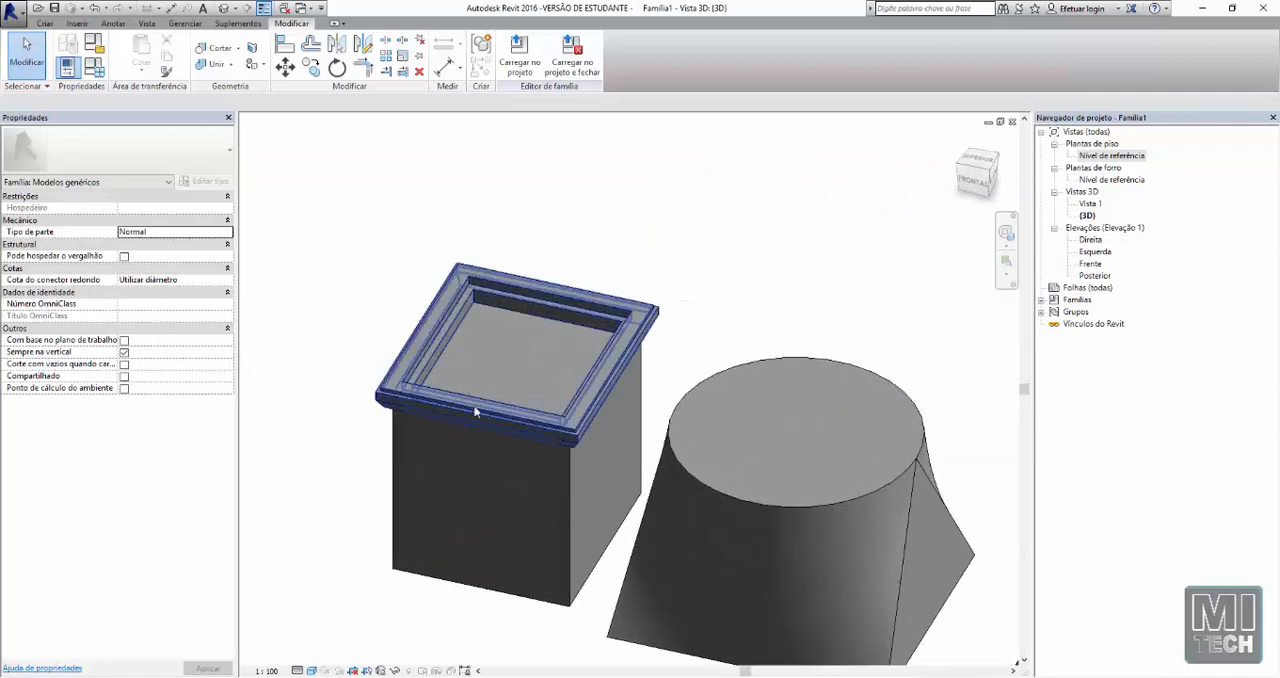
scroll(530, 416, down, 4)
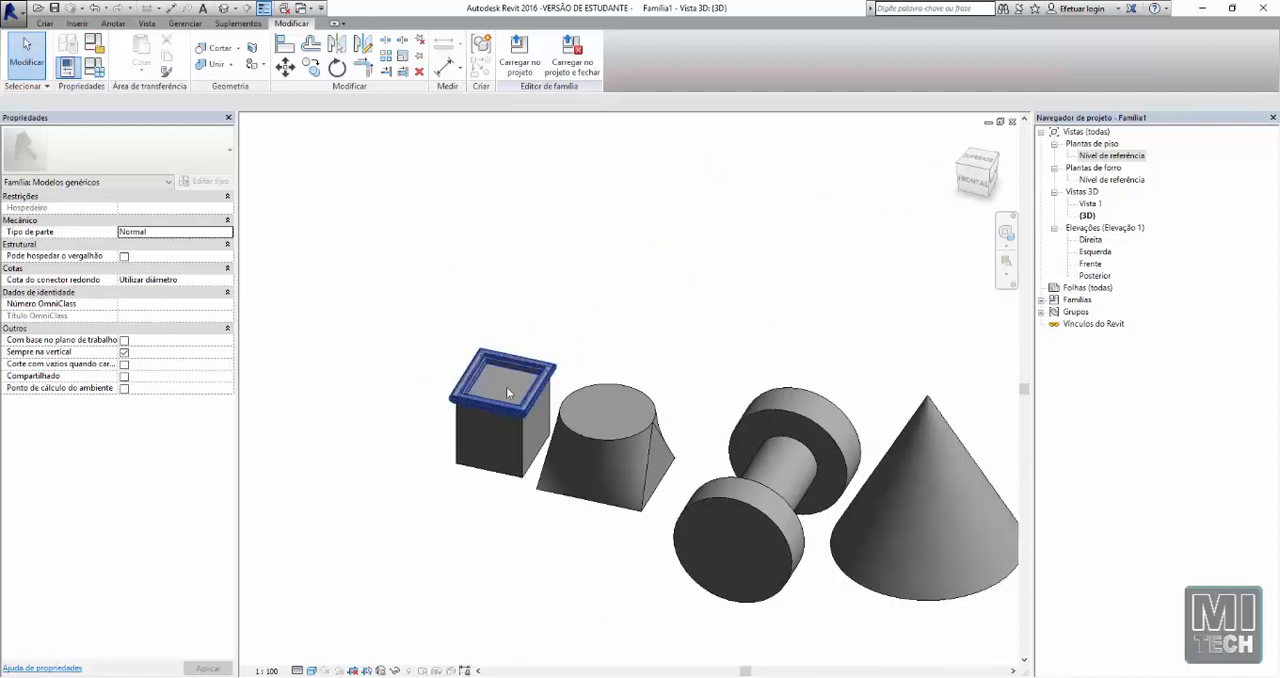
middle_drag(471, 404, 437, 402)
scroll(437, 405, up, 3)
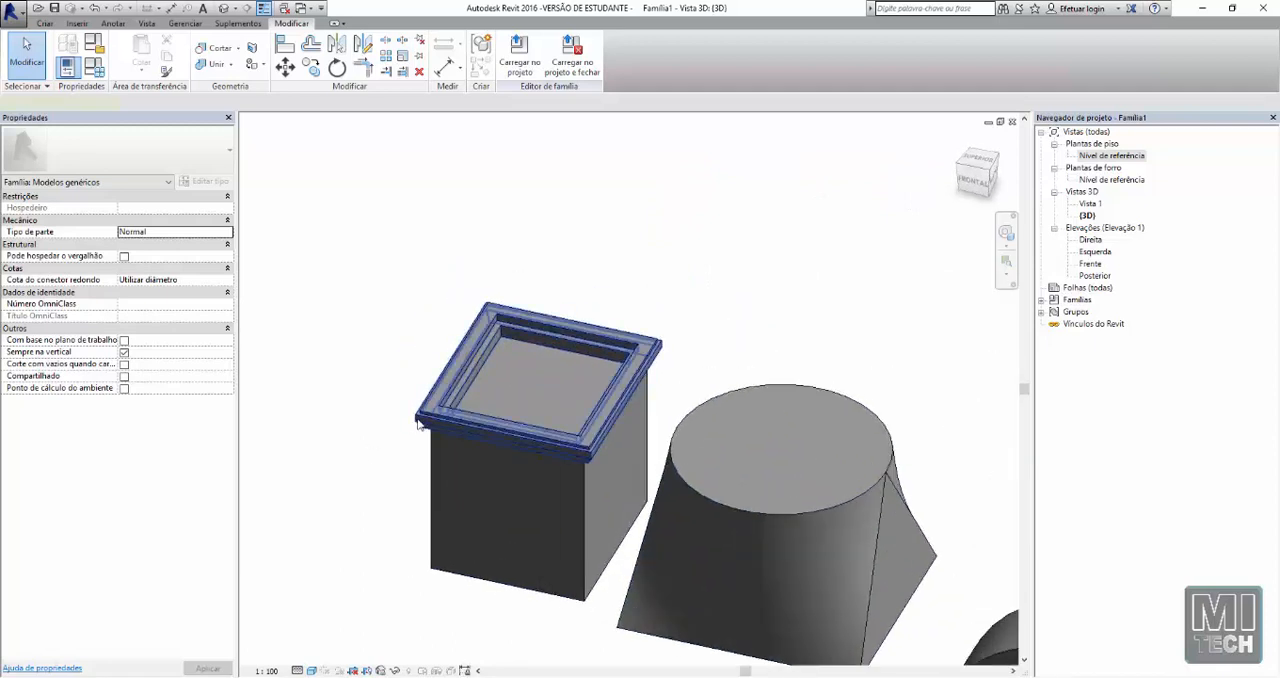
click(418, 422)
scroll(418, 422, down, 3)
key(Escape)
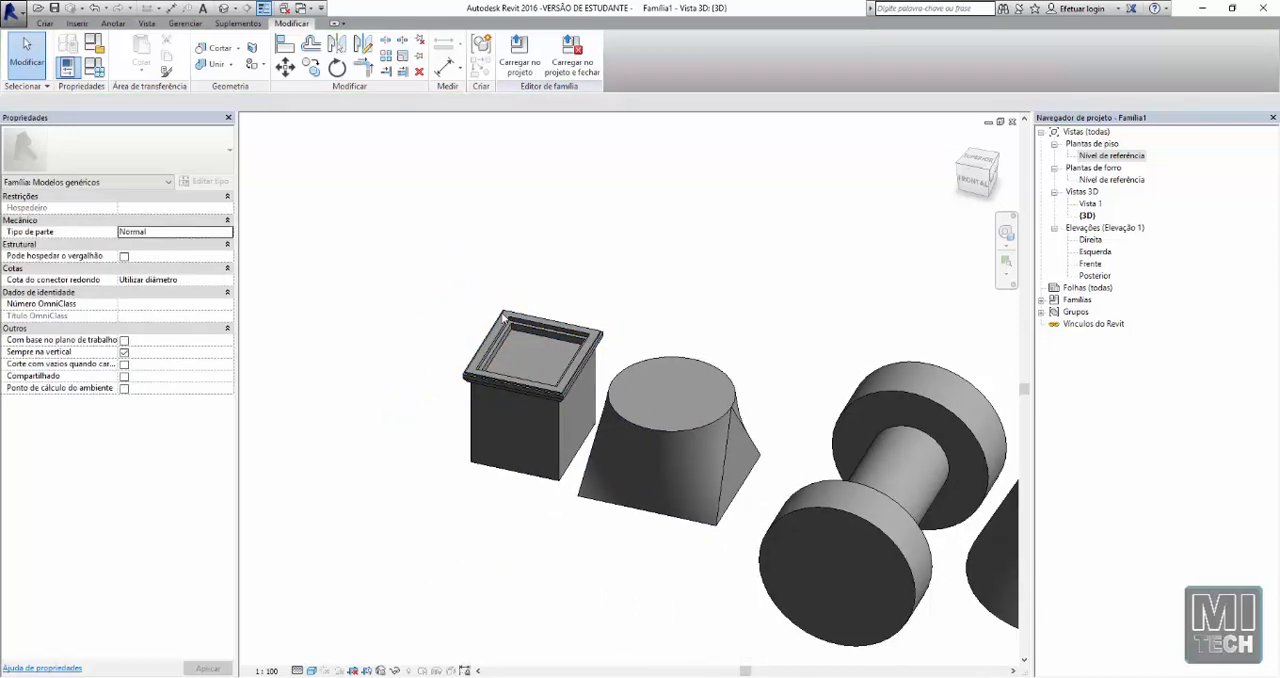
Copy the cube together with its moulding to a free spot beside it, away from the other forms
drag(526, 258, 425, 436)
key(r)
key(o)
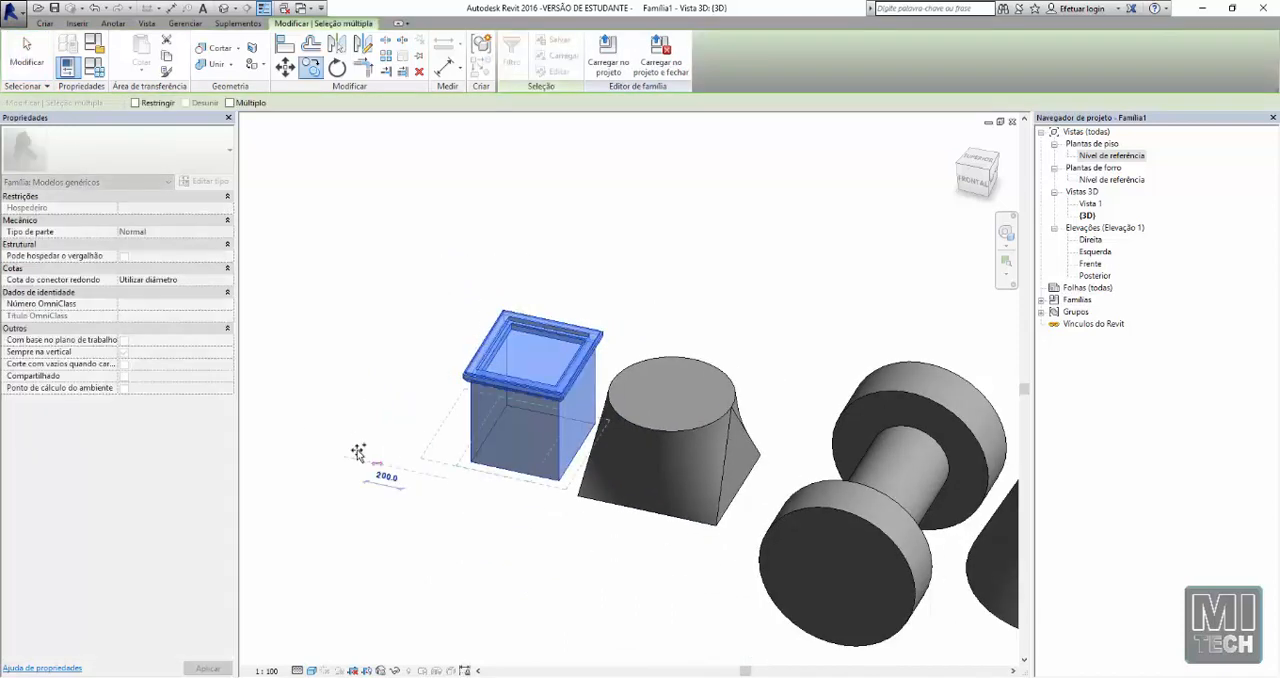
click(357, 450)
click(255, 430)
key(Escape)
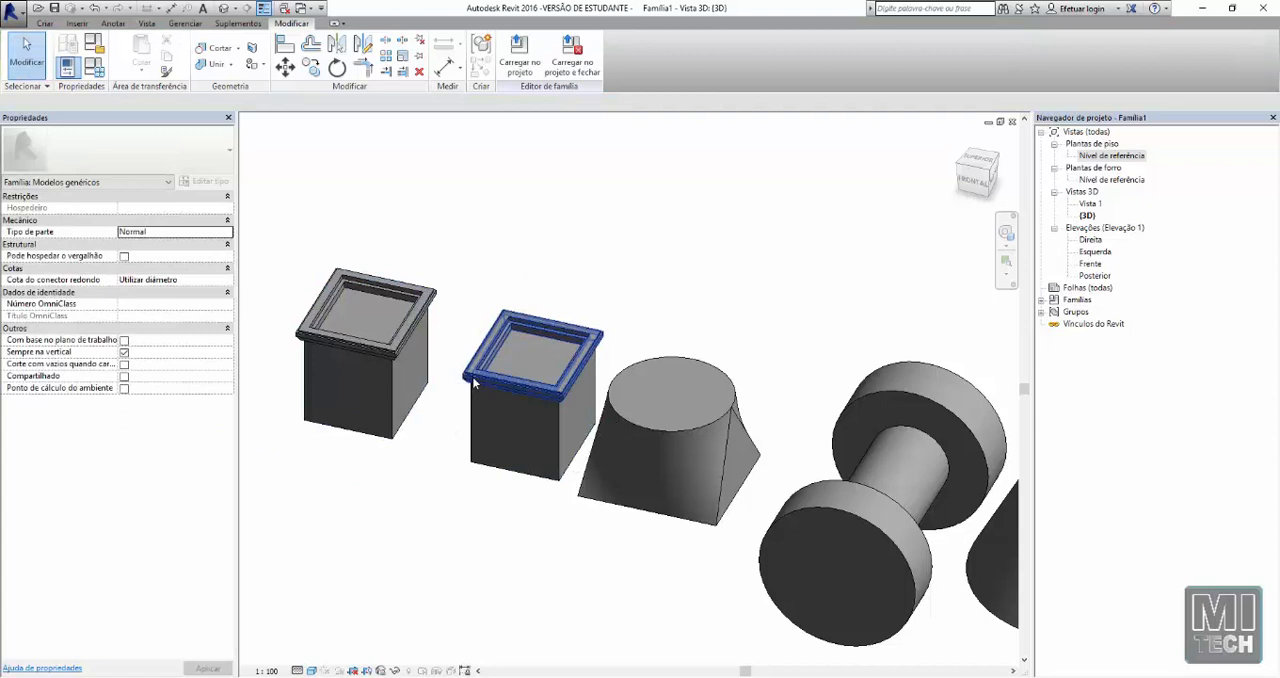
Delete the moulding sweep from the copied cube, leaving a plain cube beside the moulded one
click(384, 354)
key(Escape)
scroll(497, 320, up, 3)
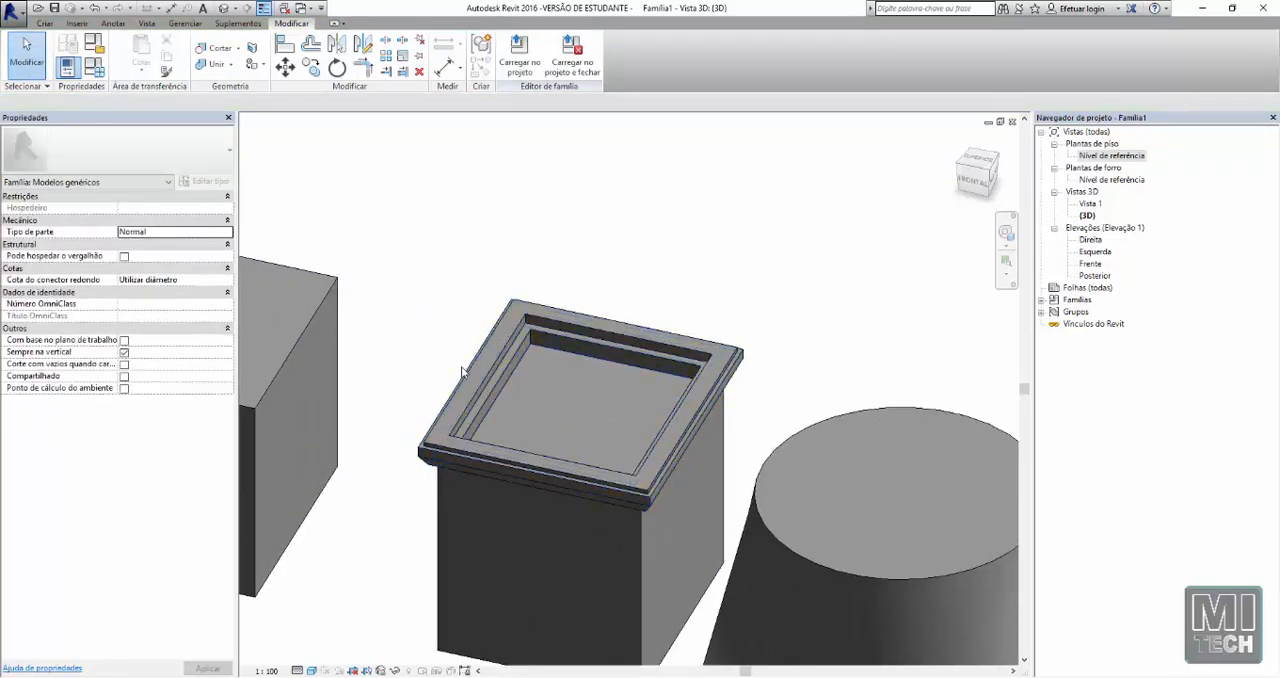
scroll(463, 372, down, 6)
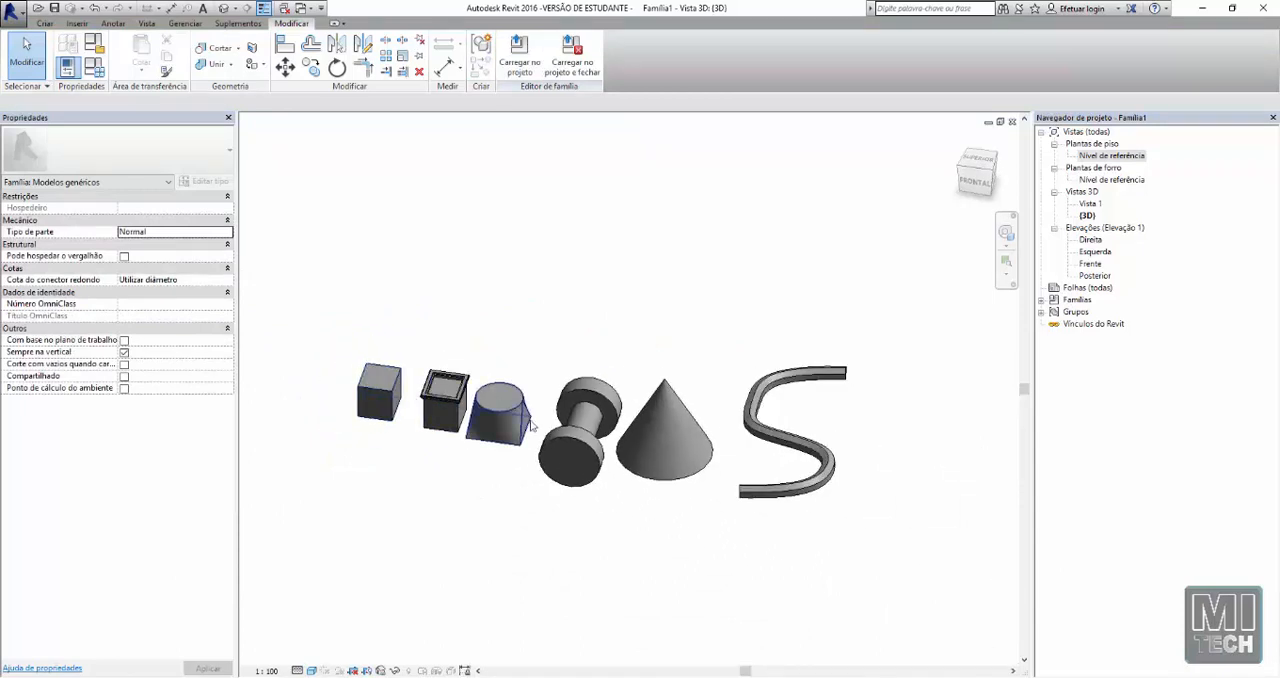
scroll(519, 433, up, 3)
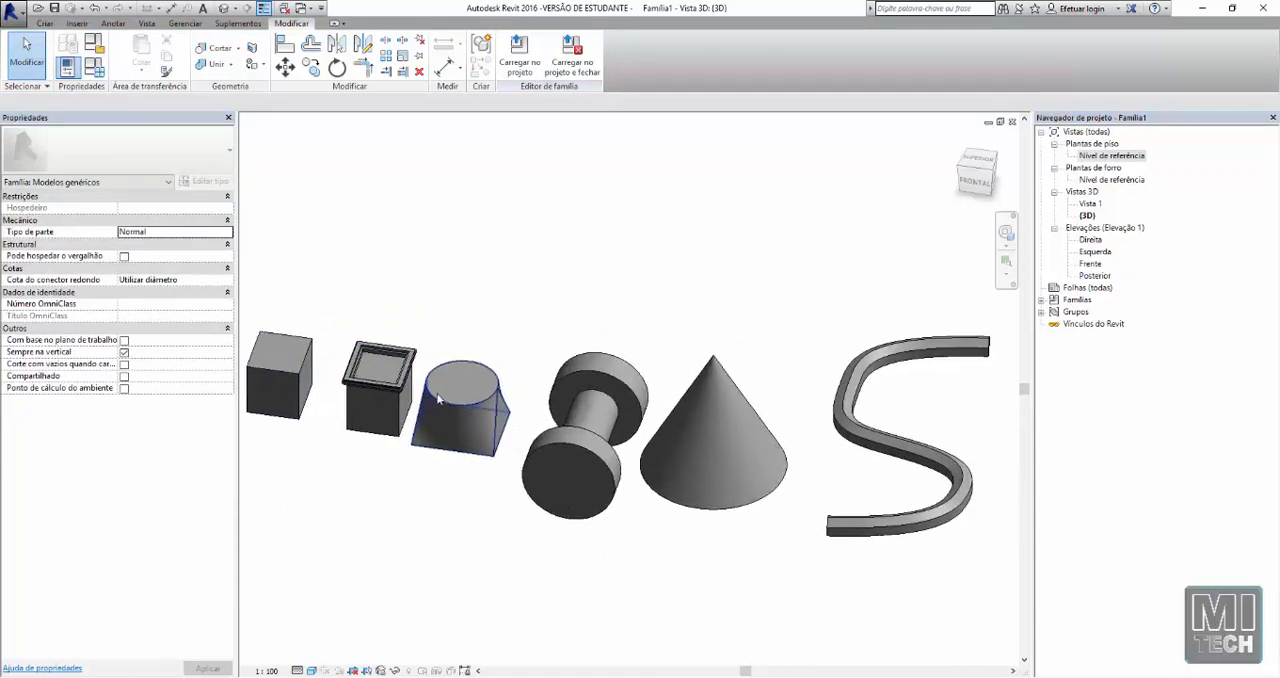
scroll(417, 240, down, 3)
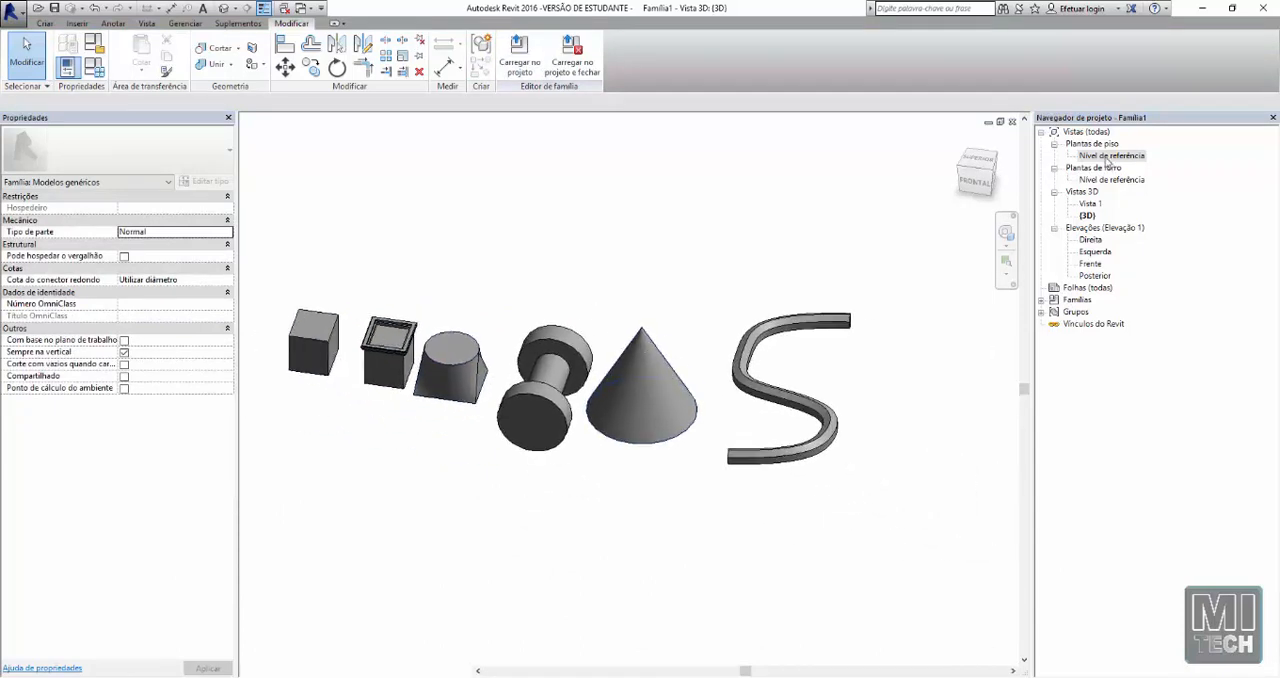
Open the Nível de referência floor plan and start a solid swept blend with a sketched path
double_click(1108, 157)
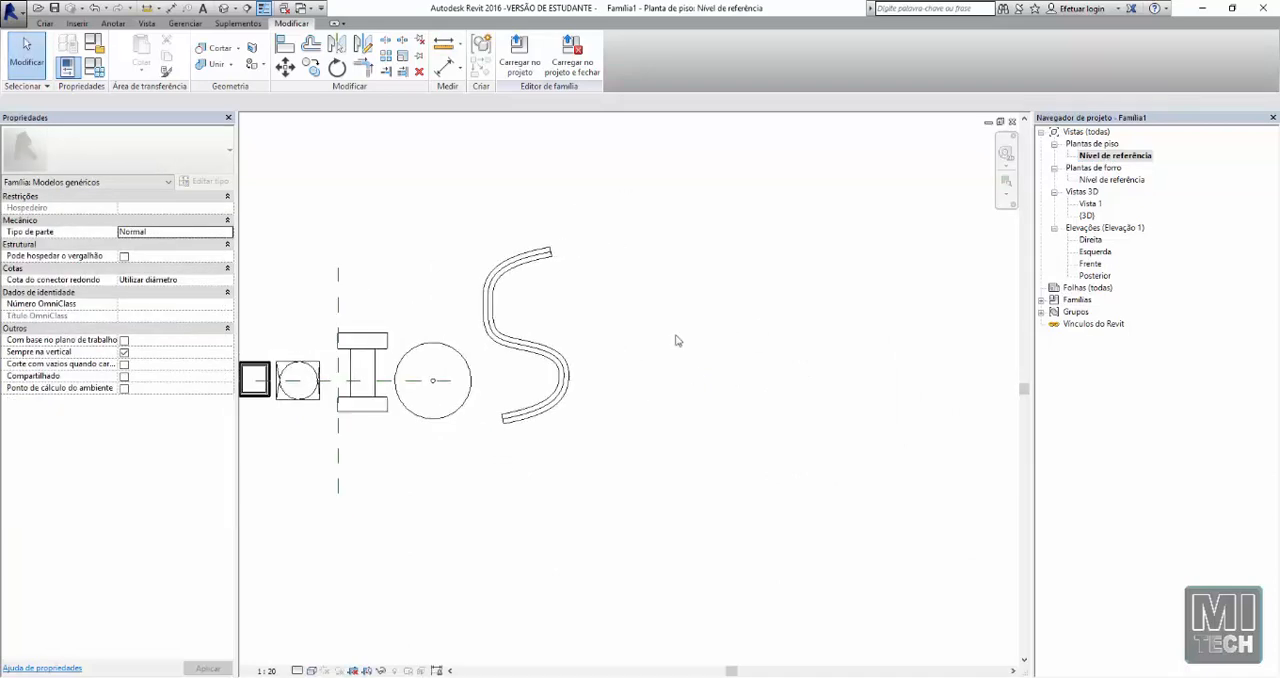
click(45, 24)
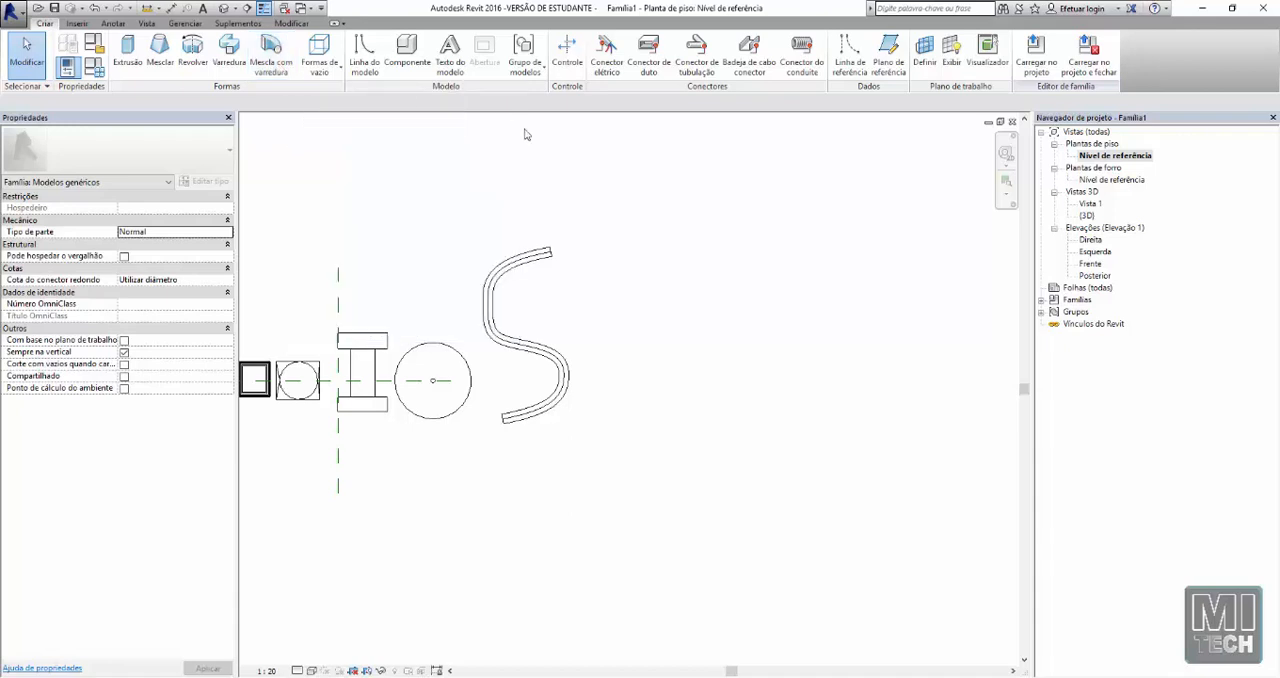
scroll(594, 194, down, 2)
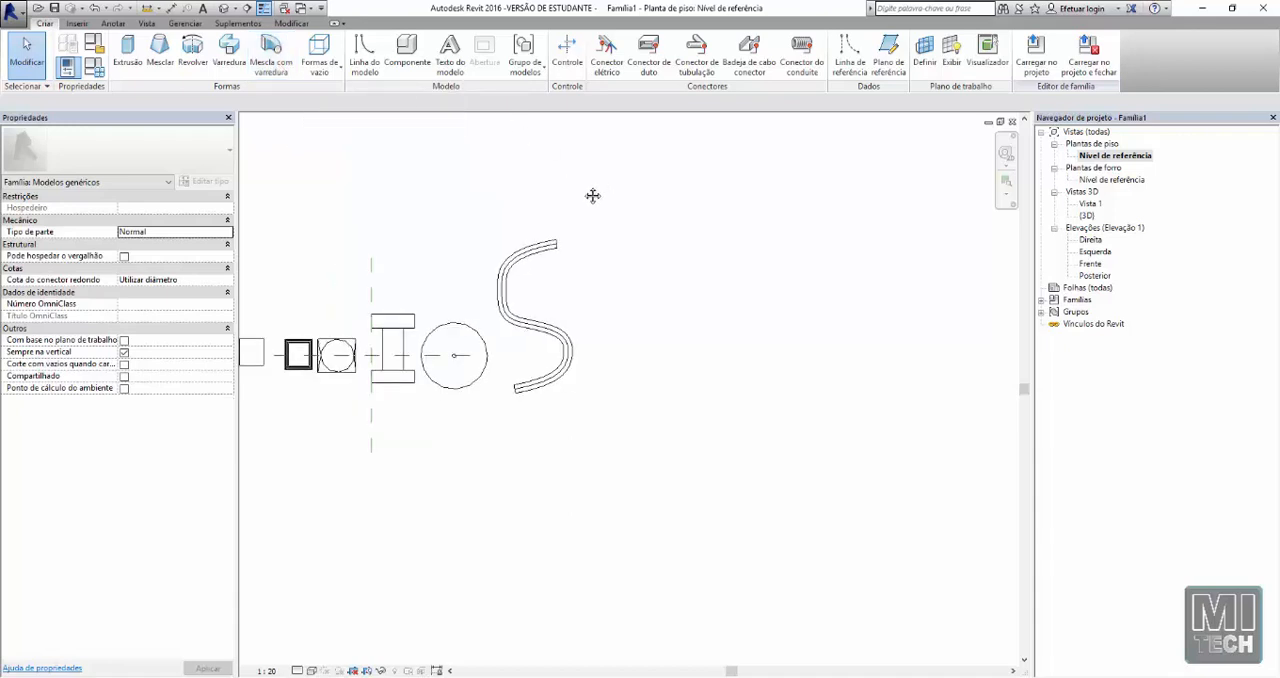
click(266, 78)
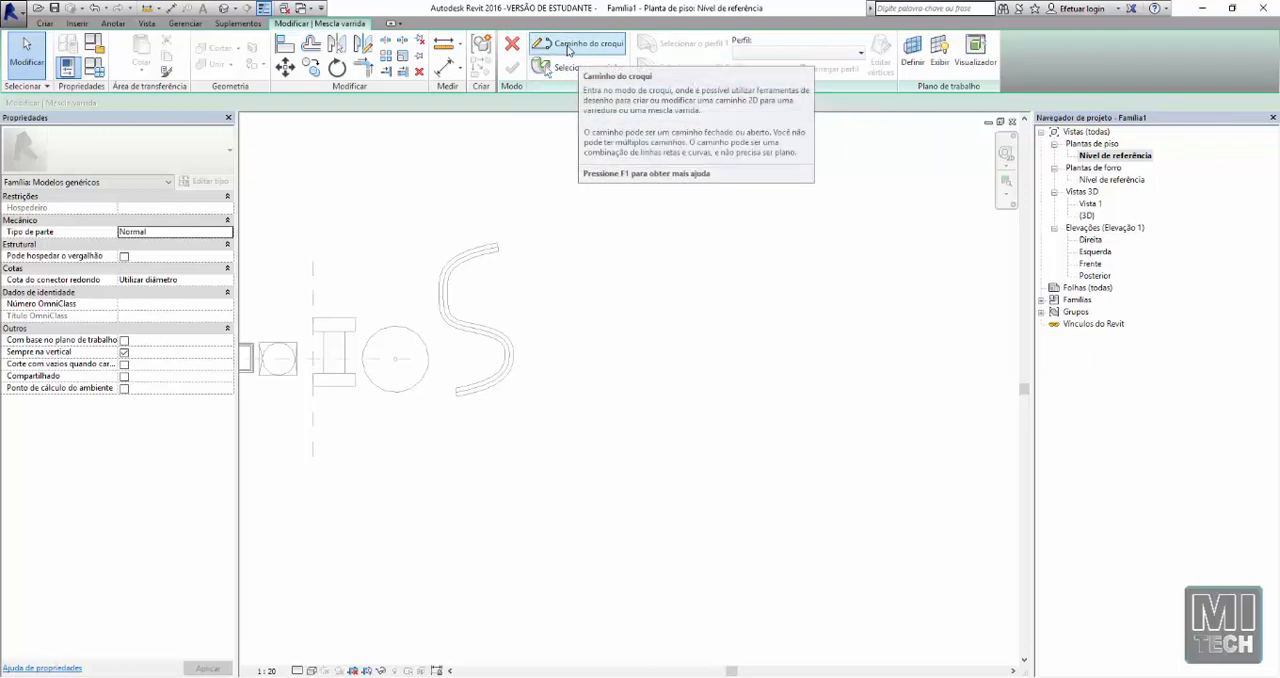
click(567, 48)
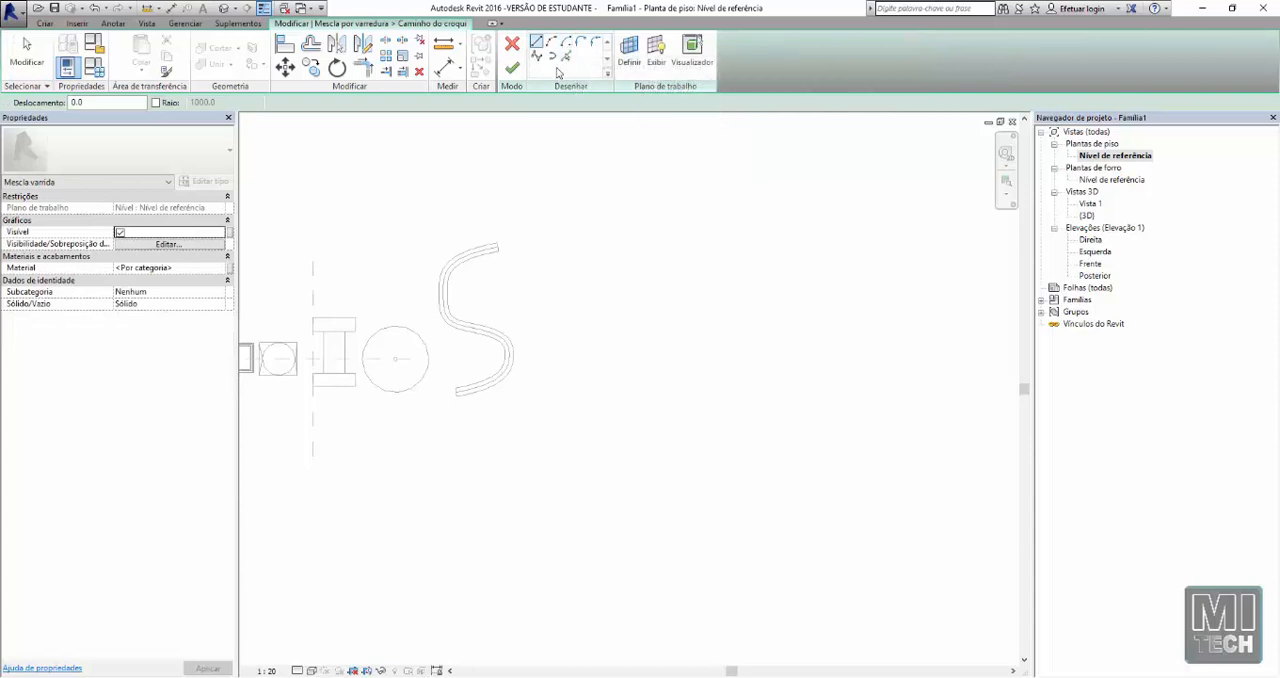
Sketch the swept blend's path as an arc of about 130° beside the S-shaped sweep, opening away from it
click(552, 44)
click(600, 242)
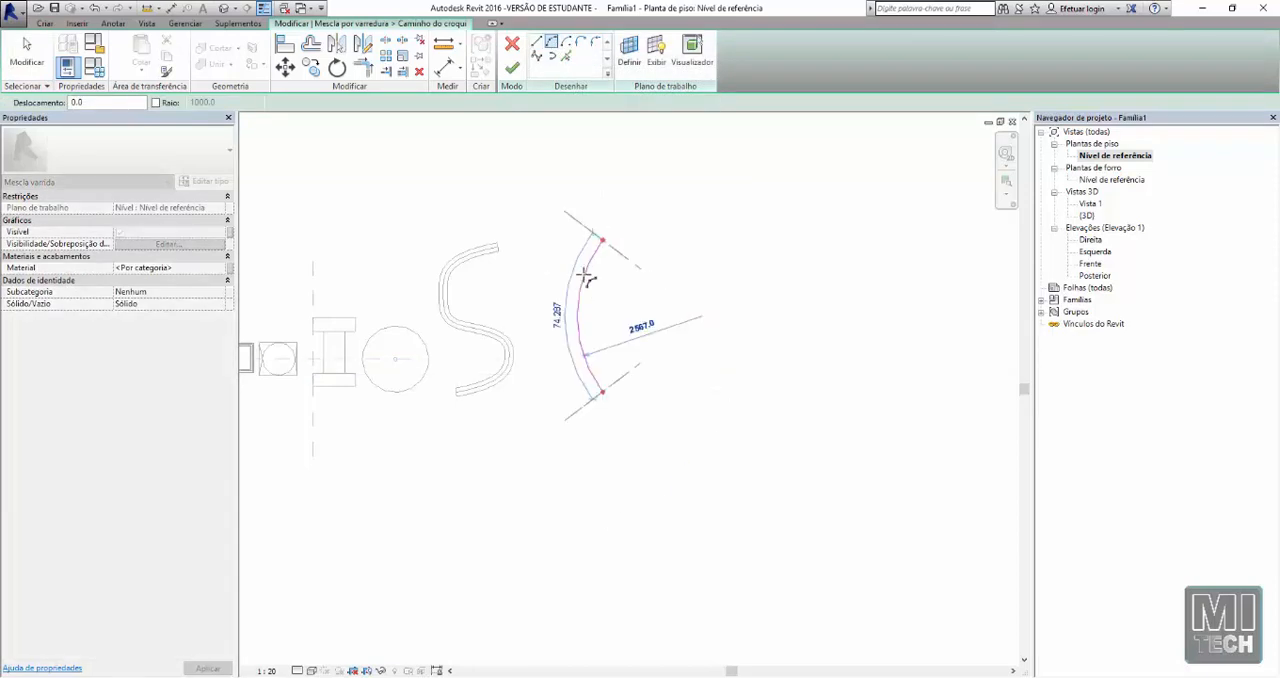
click(557, 324)
key(Escape)
key(Escape)
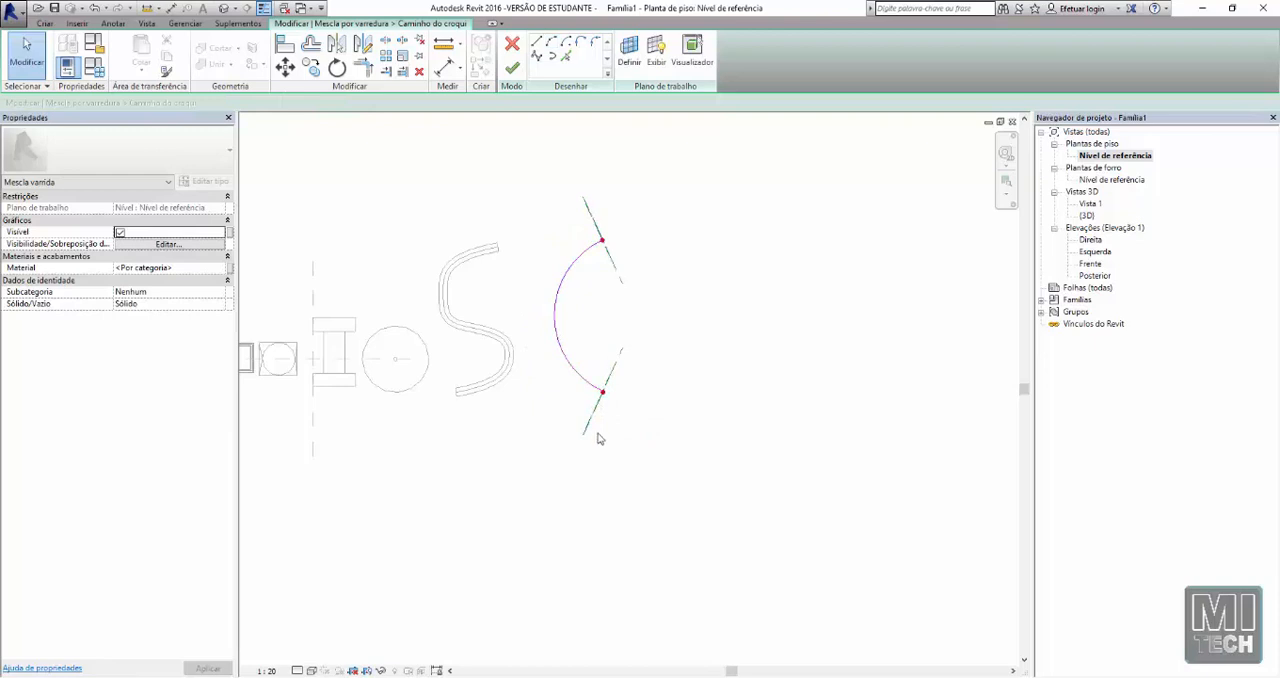
Examine the arc path and the profile planes at its two ends in 3D, and return to the Nível de referência floor plan
click(224, 8)
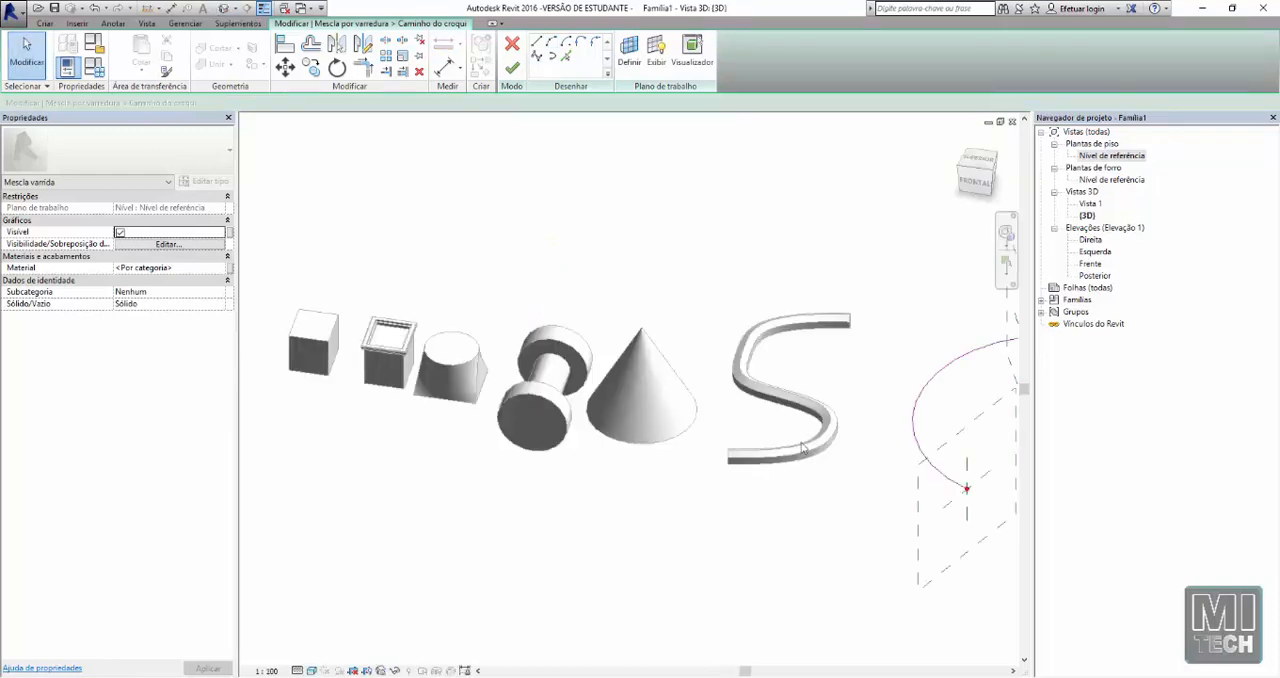
middle_drag(790, 438, 524, 393)
scroll(567, 405, down, 1)
scroll(575, 434, up, 1)
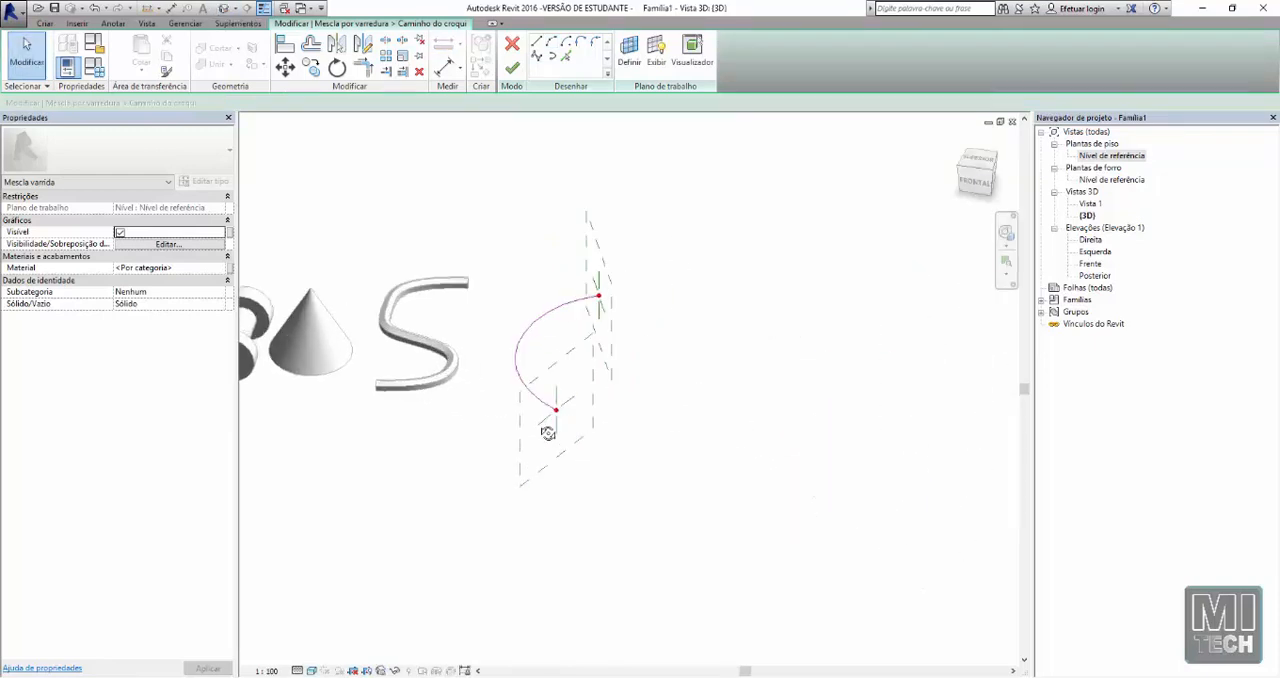
shift+middle_drag(548, 432, 408, 534)
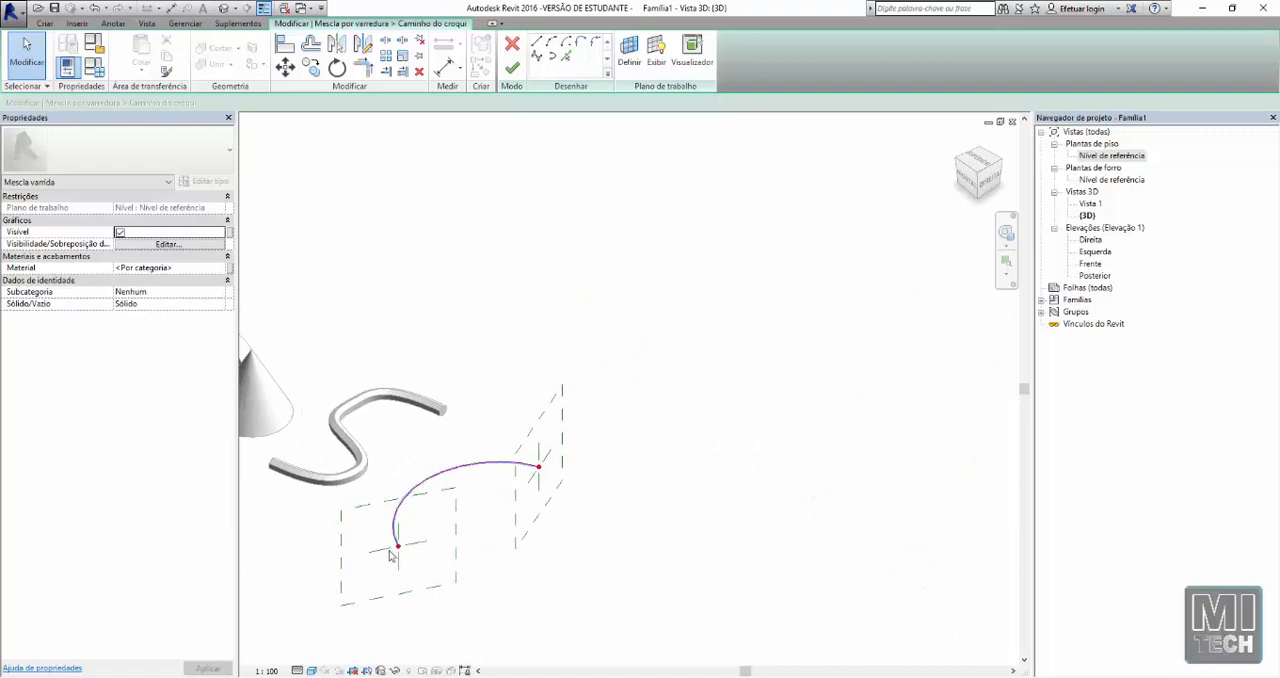
scroll(556, 412, down, 1)
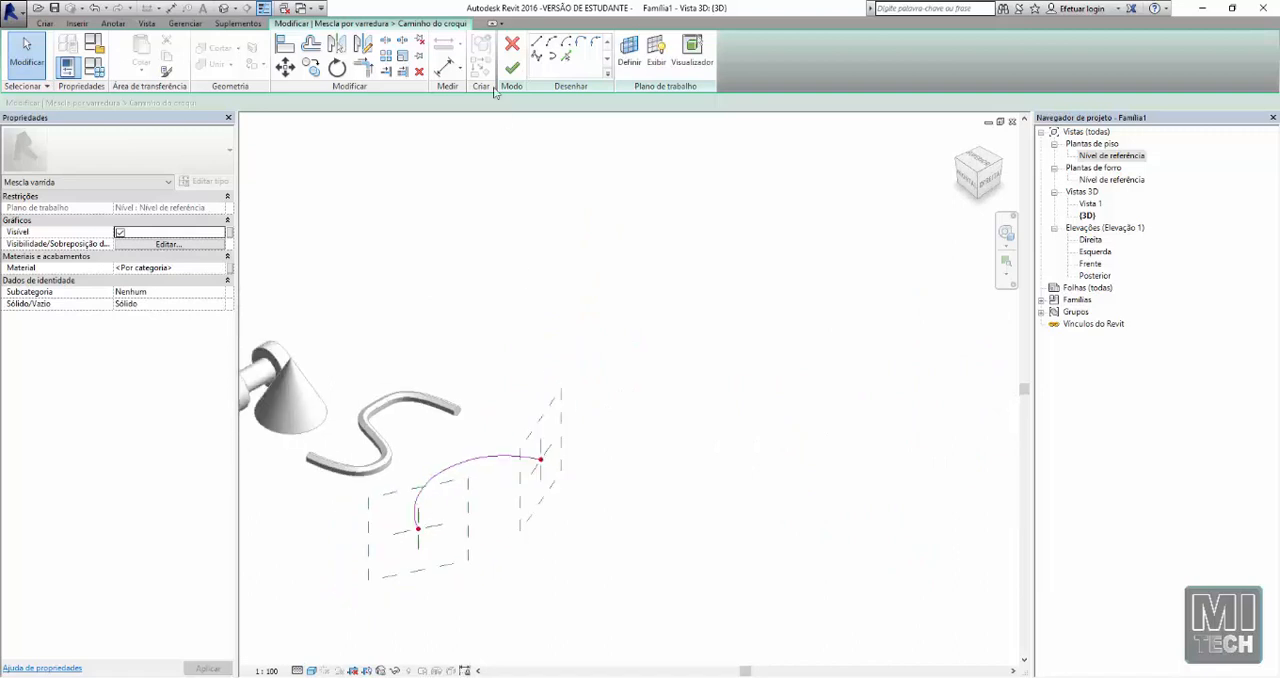
double_click(1116, 157)
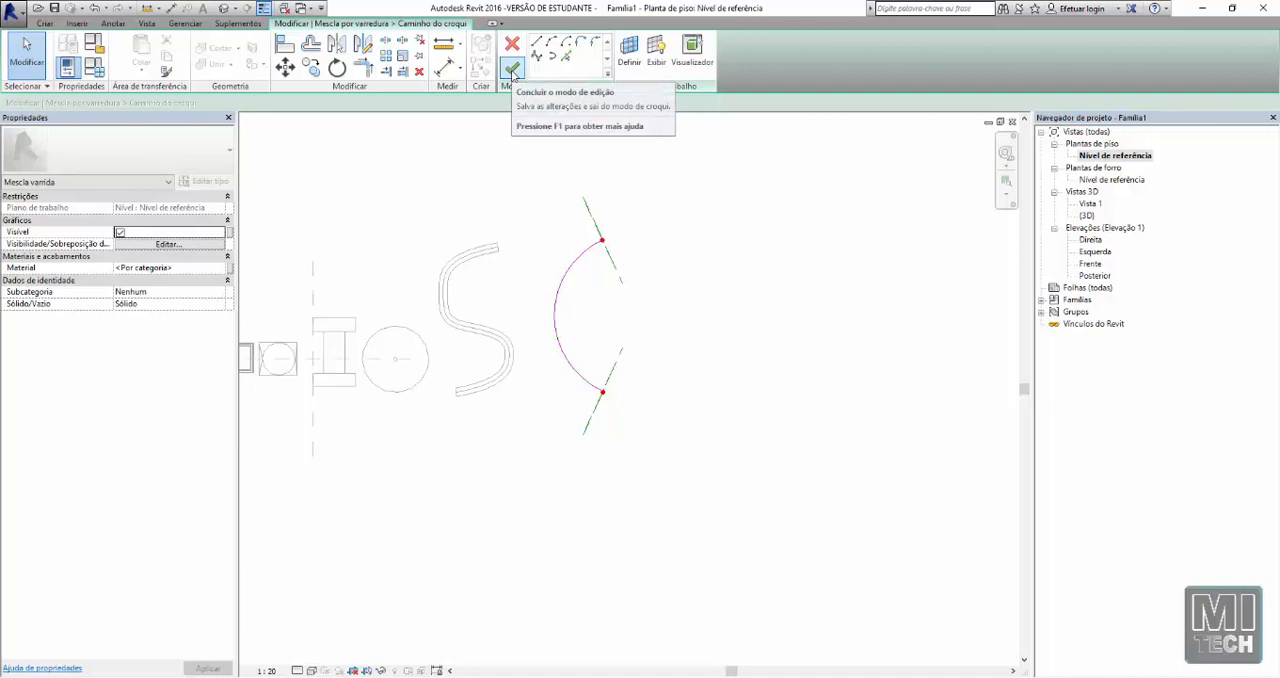
Finish the path sketch and open the first profile for editing in the Elevação: Direita view
click(513, 72)
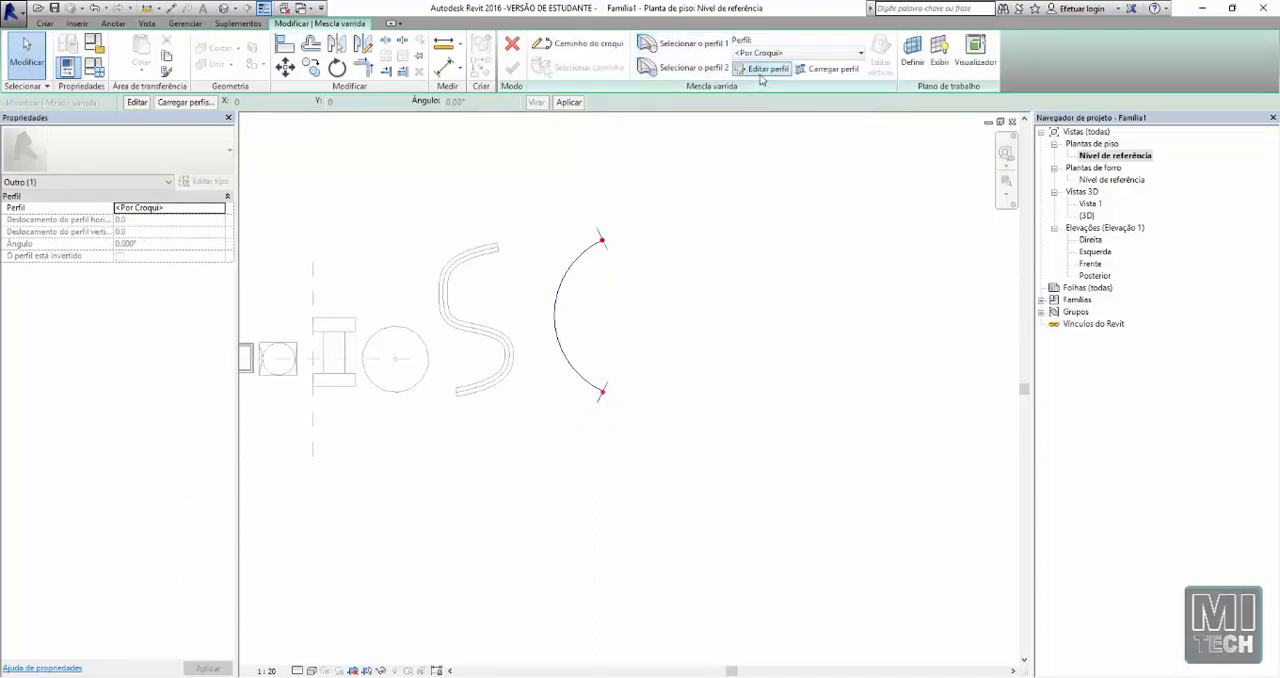
click(760, 76)
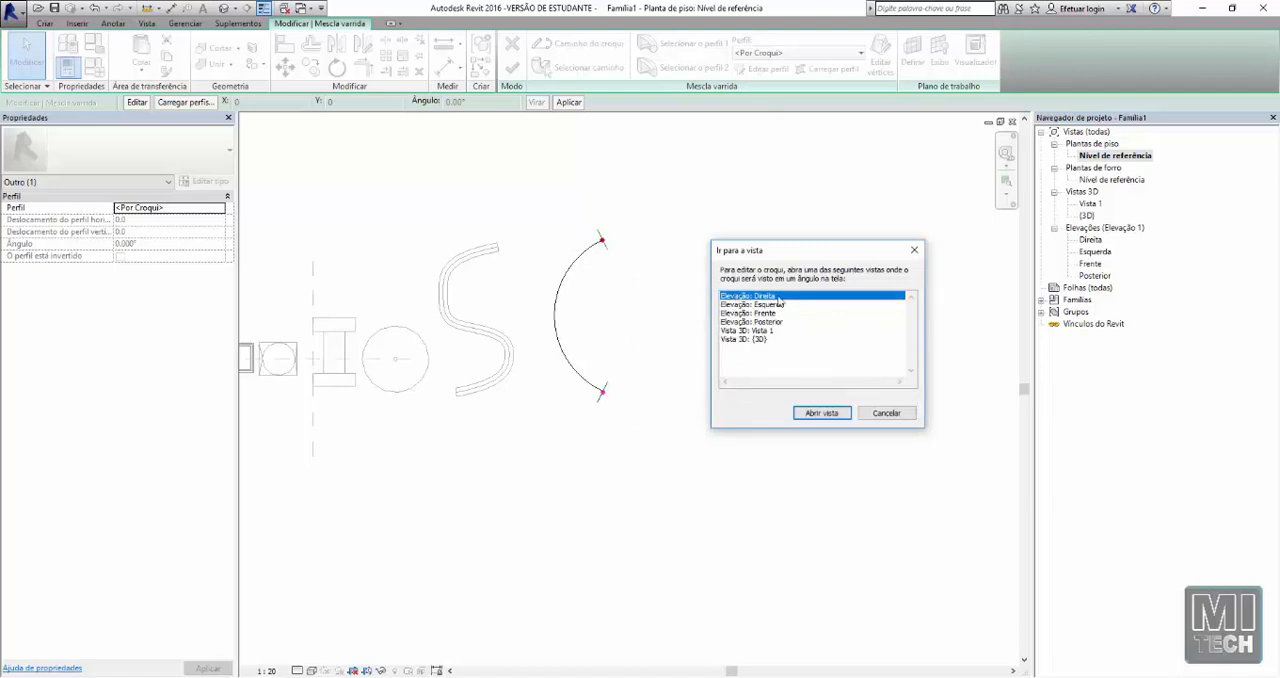
click(826, 413)
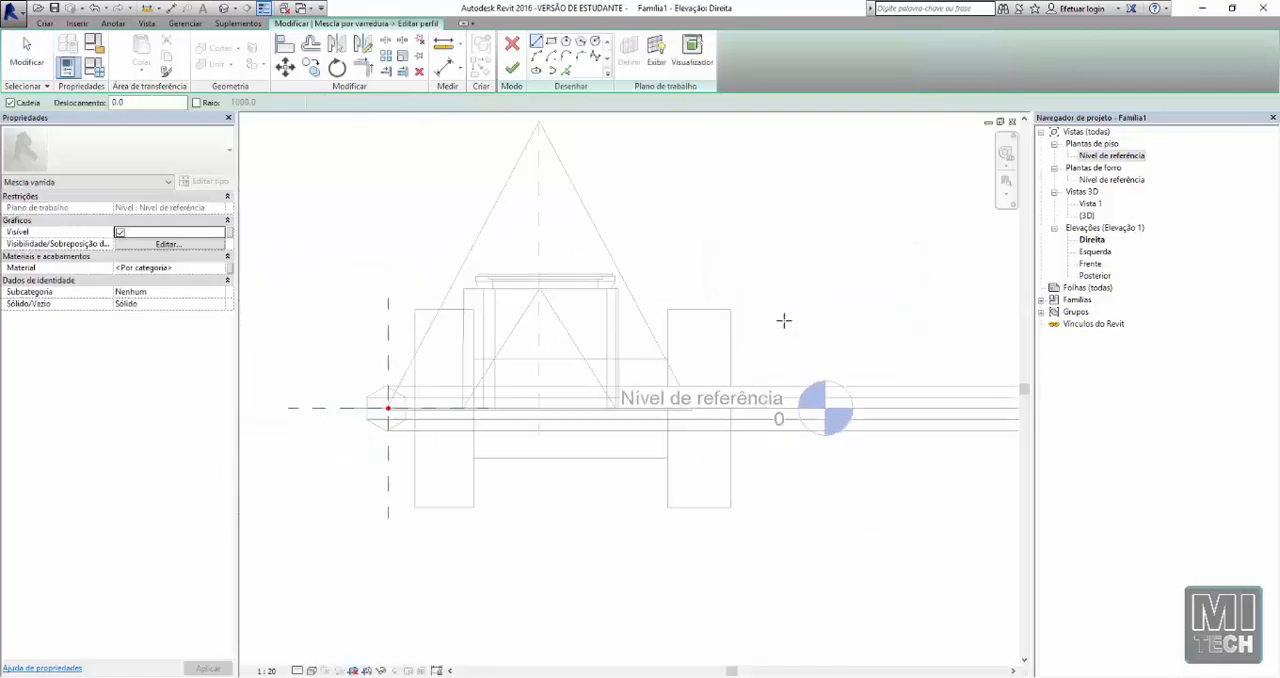
Sketch a circle of radius 160 centred on the path's end point and finish the first profile
scroll(782, 322, down, 3)
scroll(511, 389, up, 4)
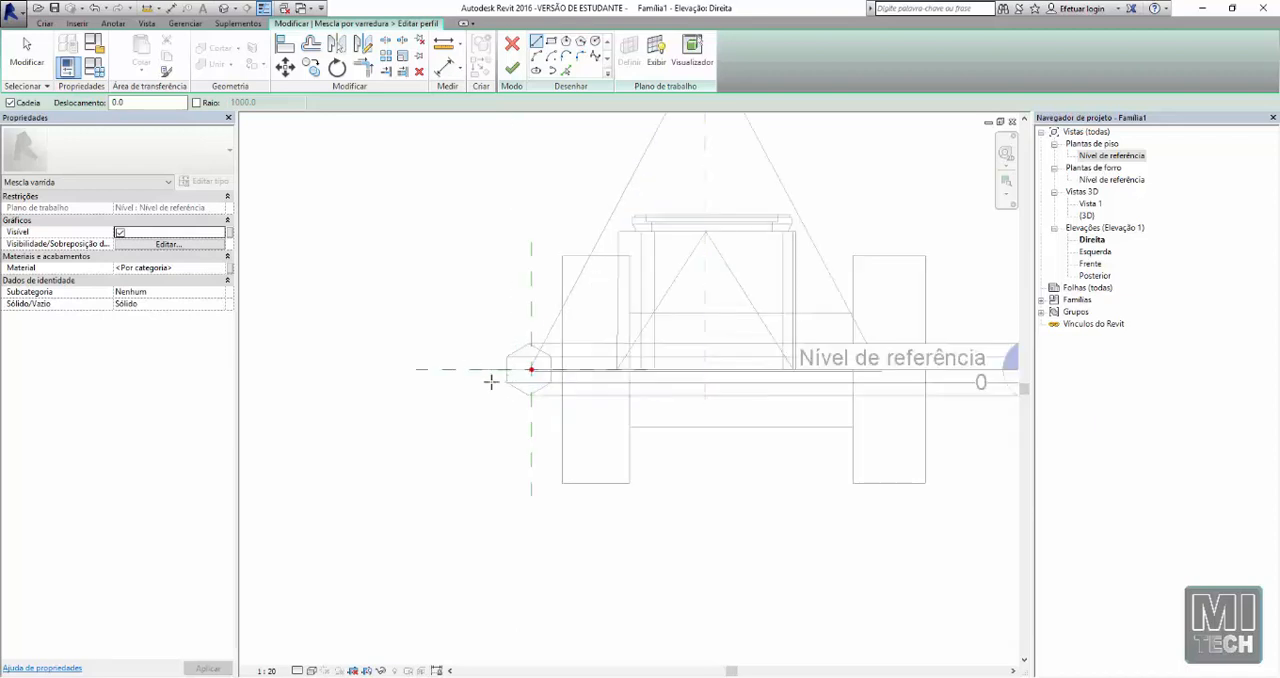
scroll(490, 381, down, 3)
scroll(919, 365, up, 1)
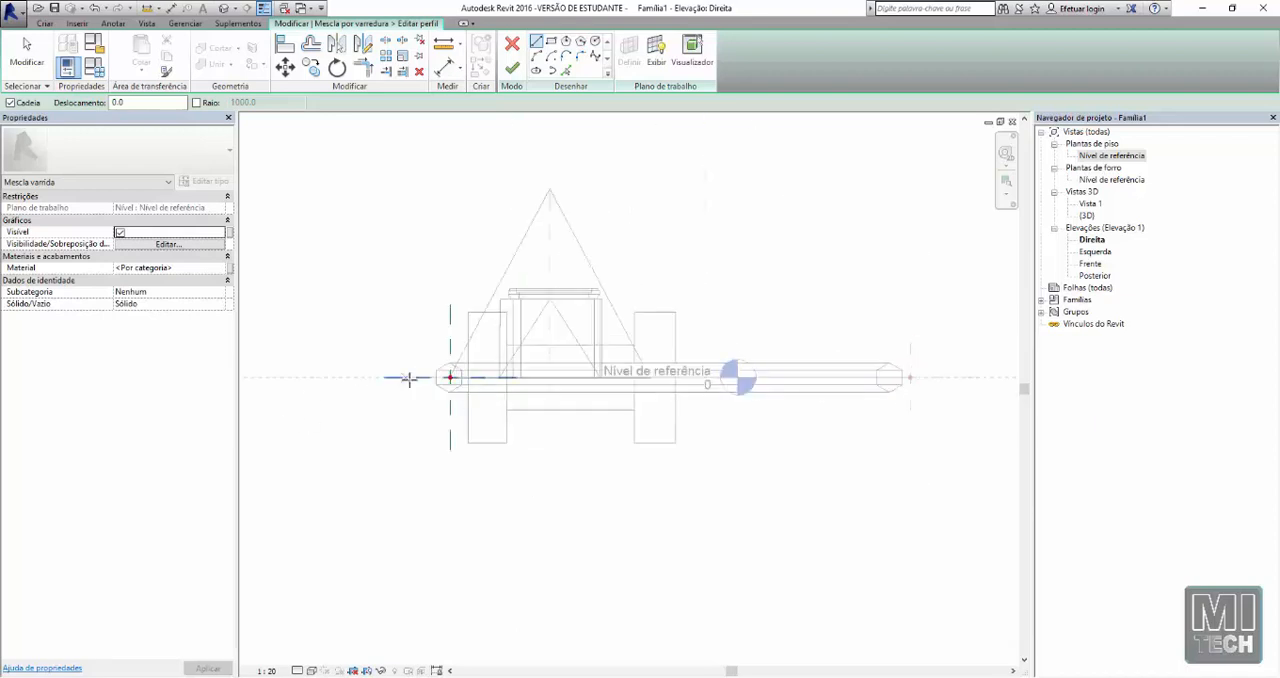
scroll(415, 370, up, 3)
scroll(408, 320, up, 2)
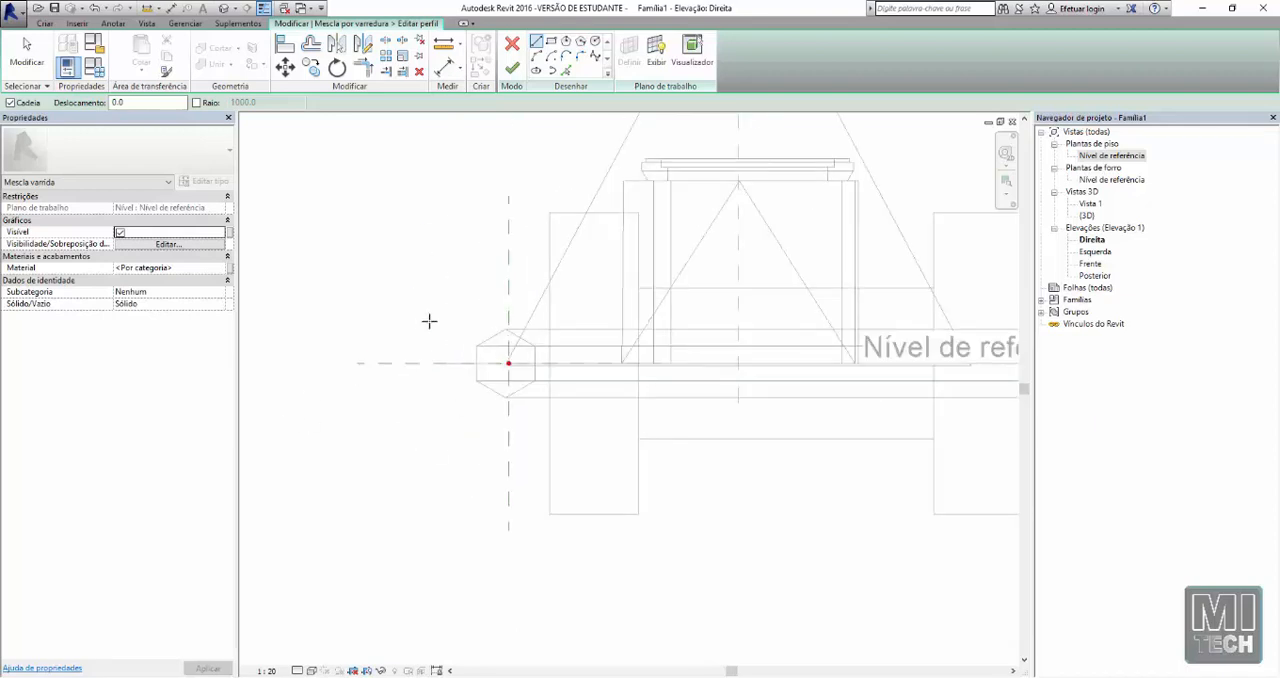
click(596, 41)
click(508, 362)
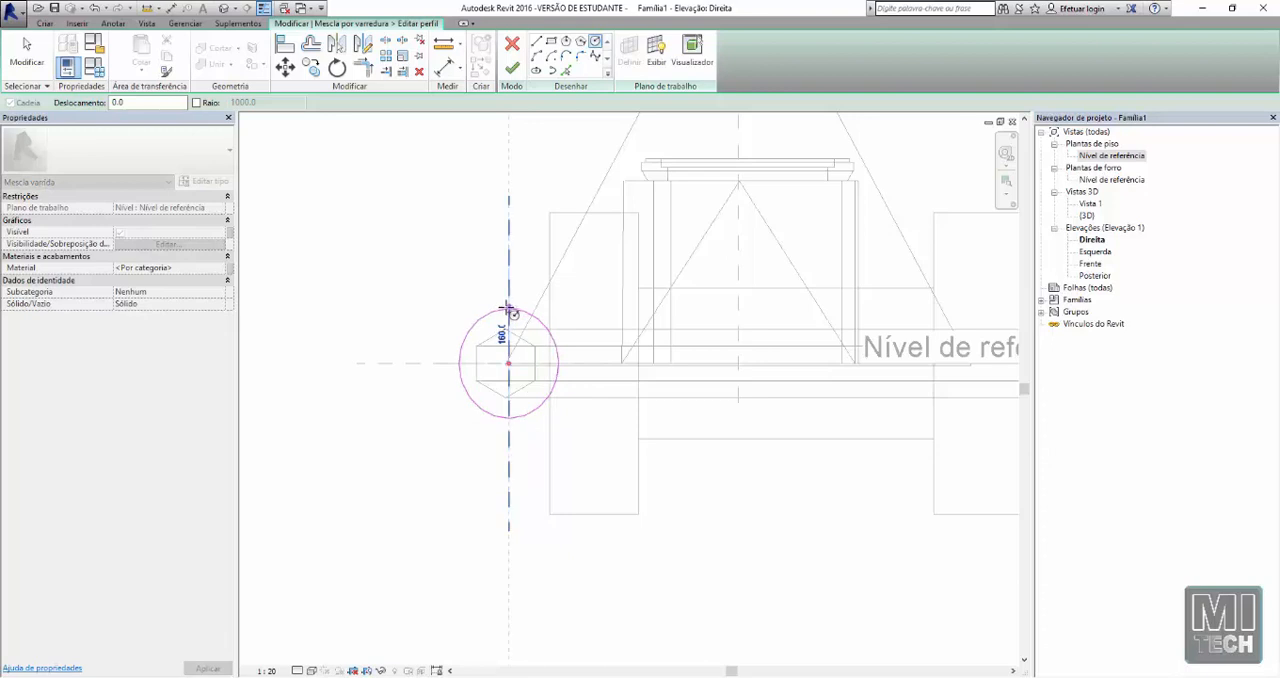
click(509, 313)
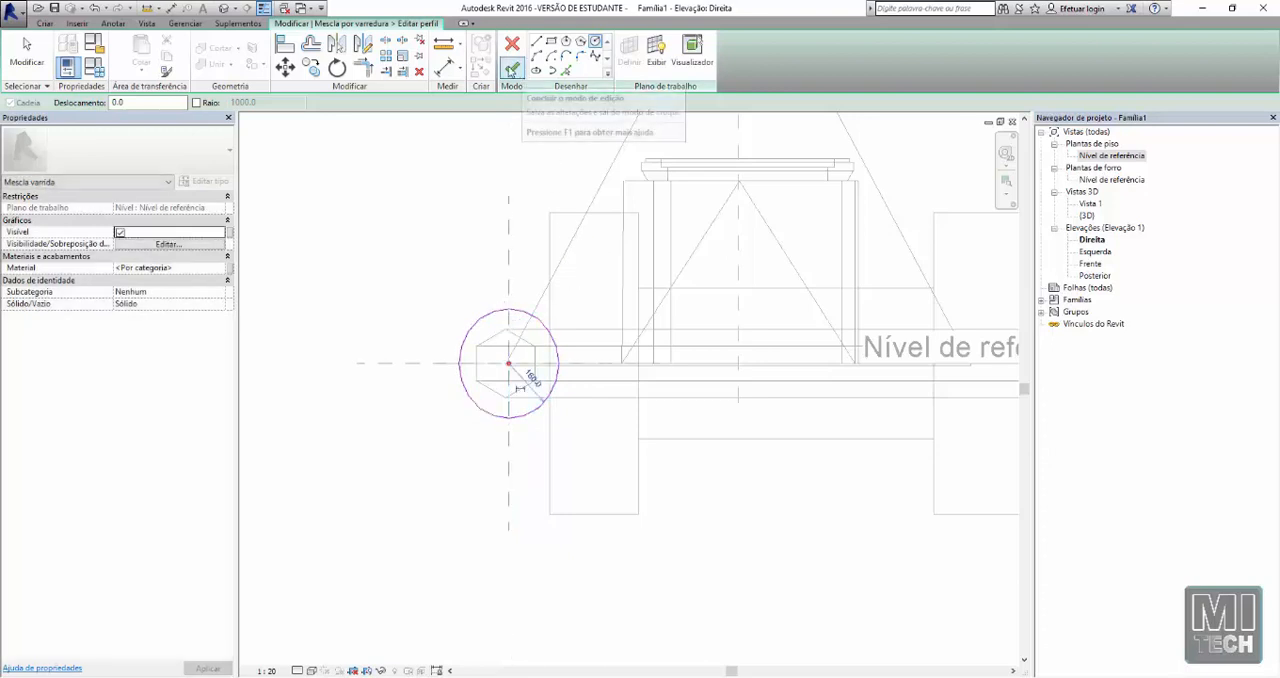
click(512, 68)
Open the second profile for editing and sketch a rectangle about 520 by 620 around the path's other end point
click(689, 70)
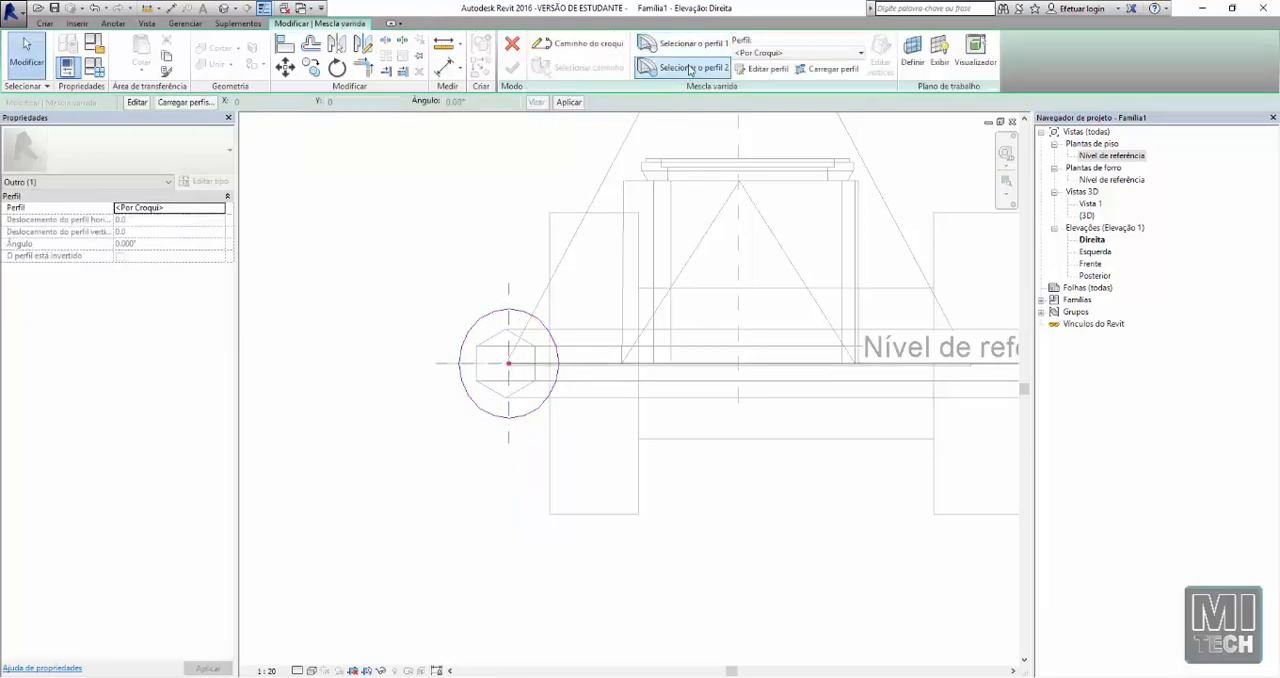
click(764, 69)
middle_drag(803, 350, 391, 335)
middle_drag(757, 280, 587, 285)
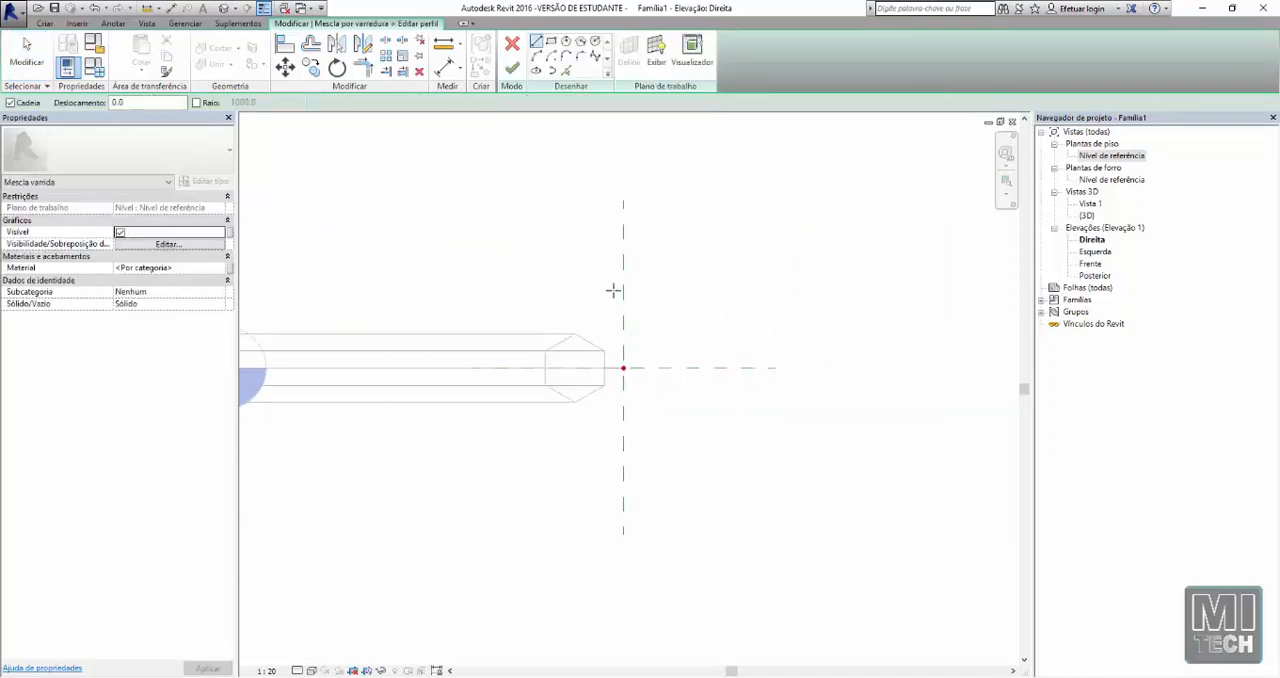
scroll(776, 248, down, 1)
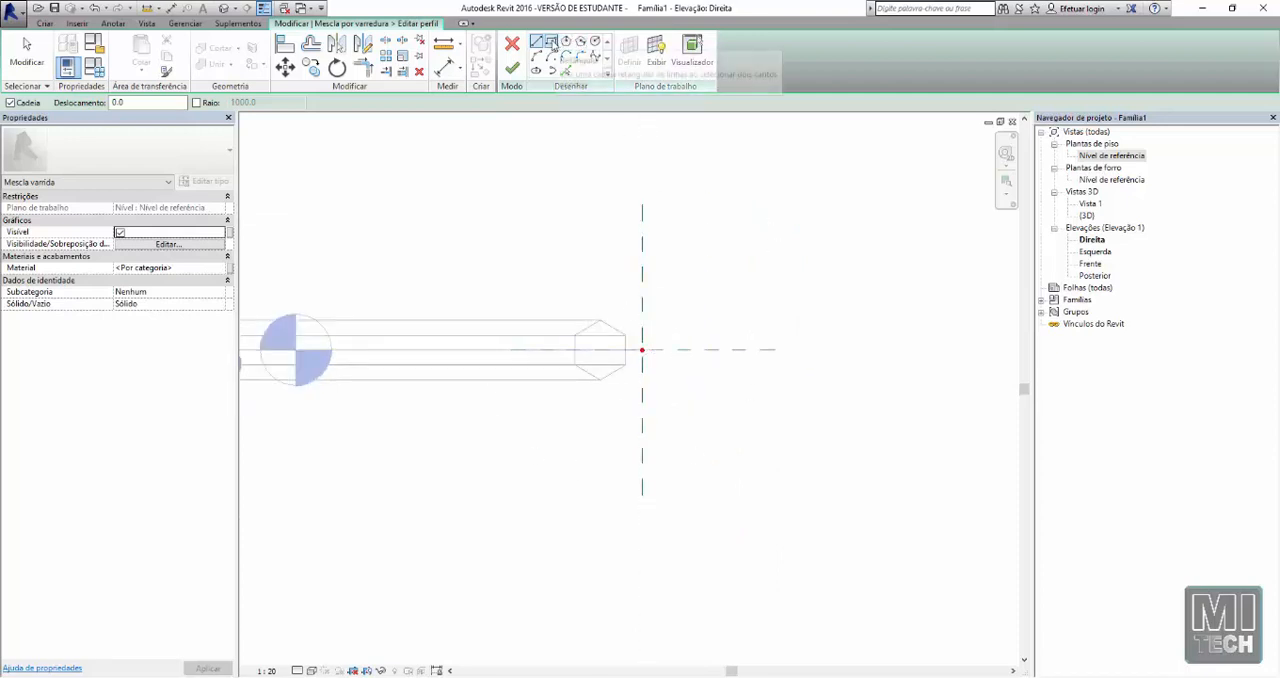
click(551, 45)
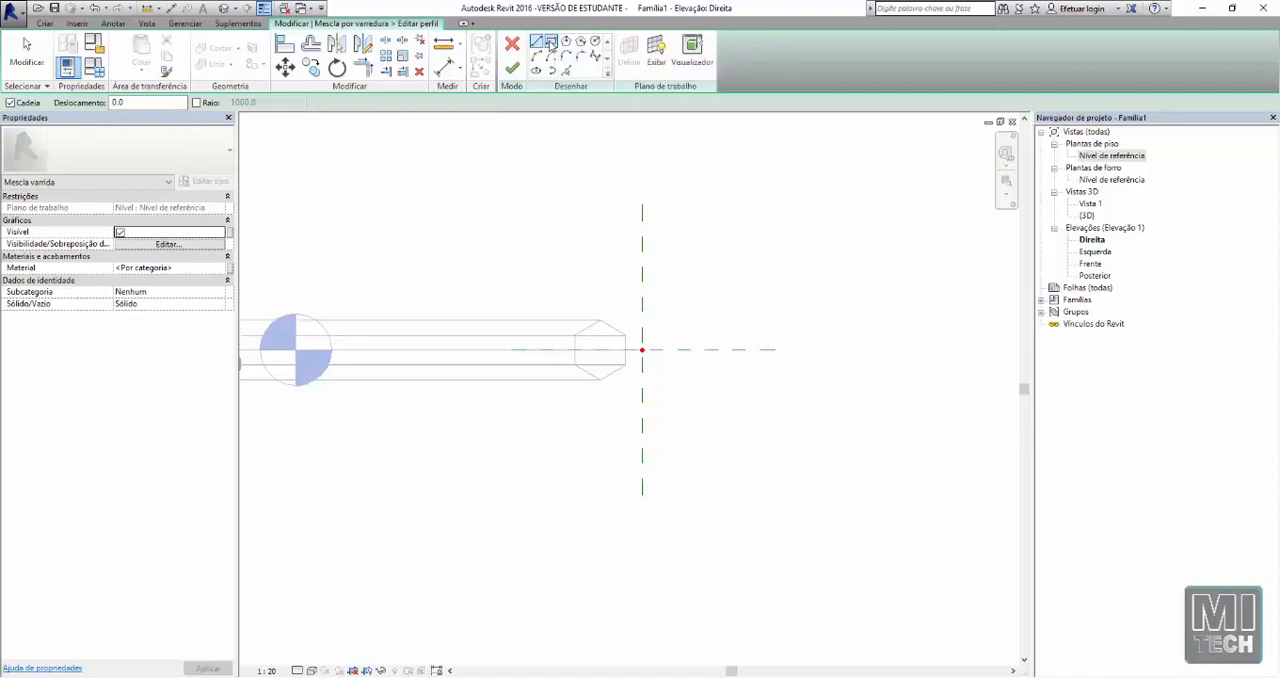
click(713, 449)
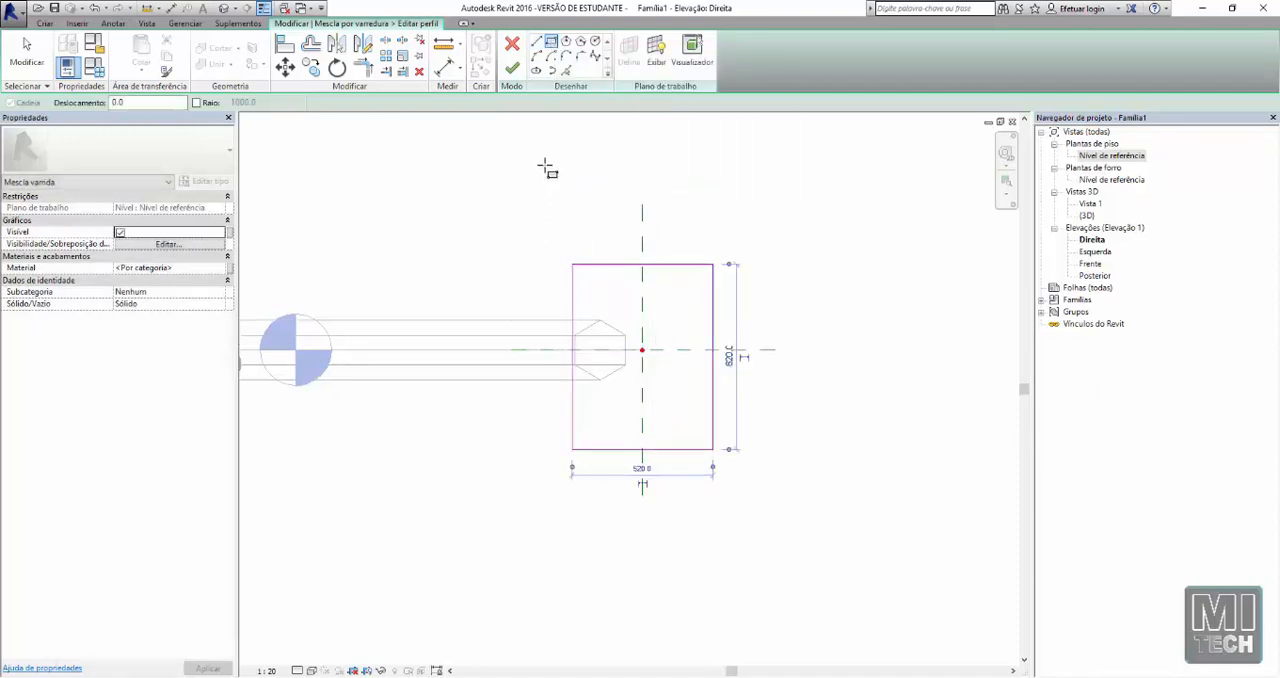
Move the whole rectangle slightly up so it is centred vertically on the path's end point
key(Escape)
key(Escape)
mouse_move(547, 208)
mouse_down()
mouse_move(786, 465)
mouse_move(743, 490)
mouse_up()
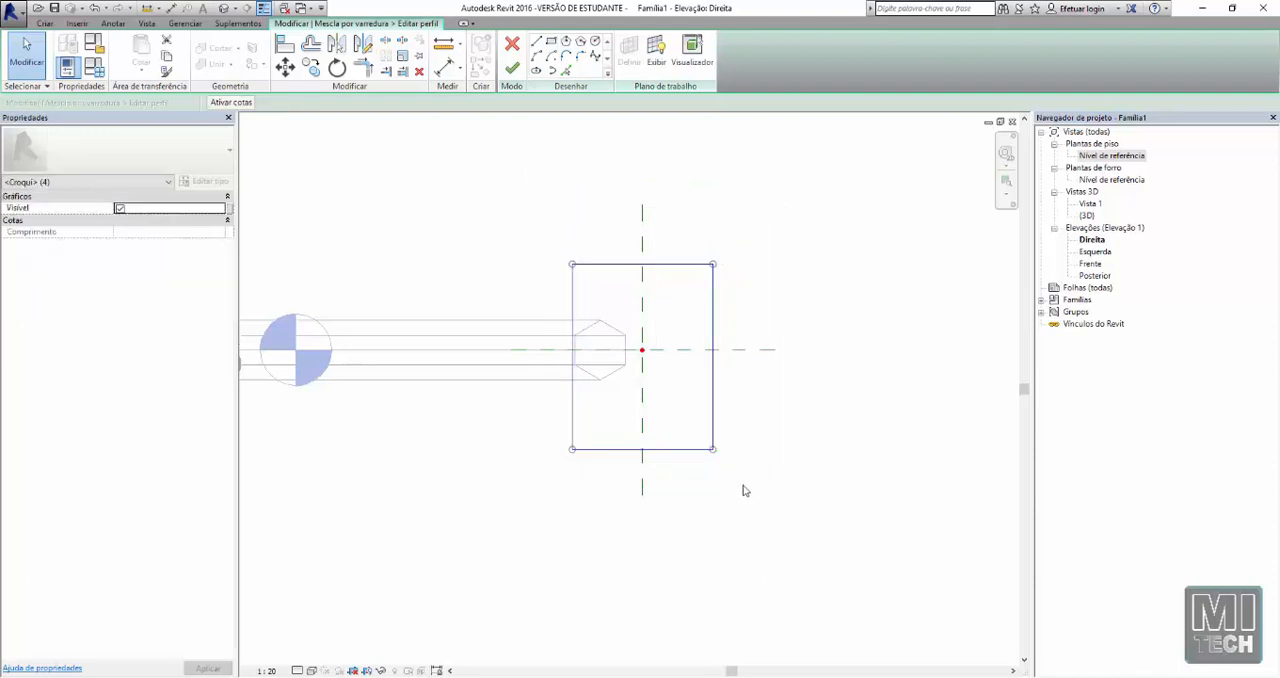
key(m)
key(v)
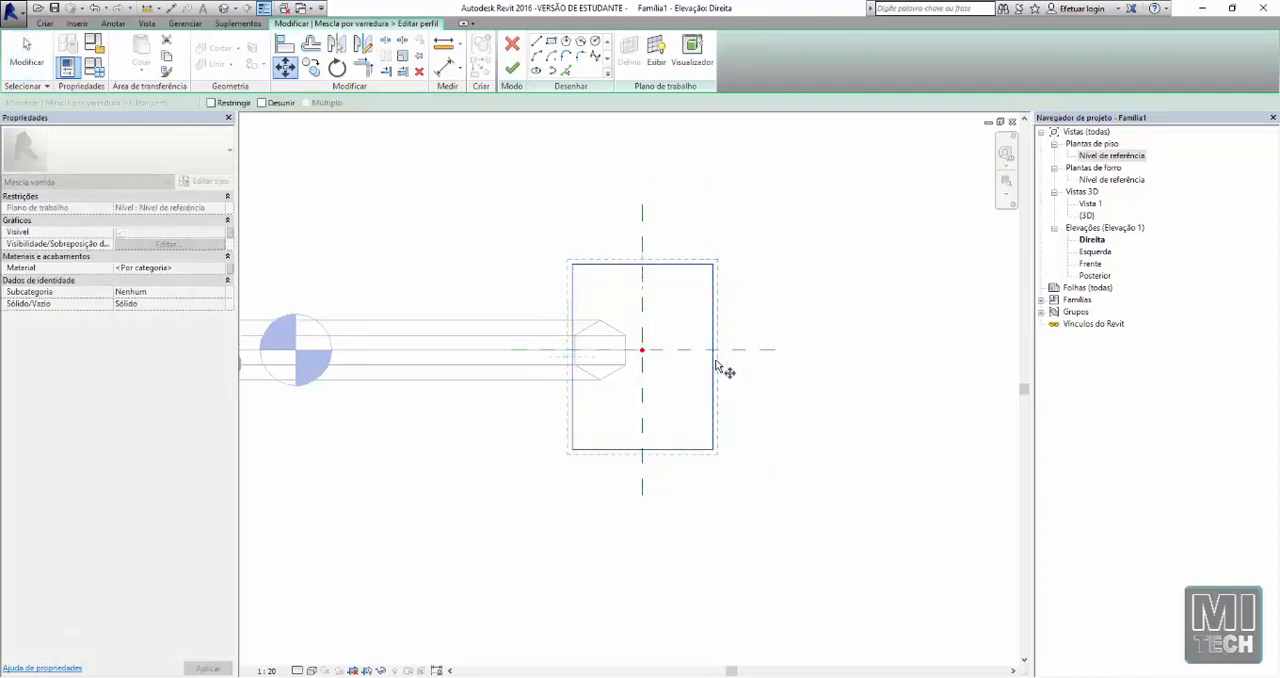
click(713, 352)
key(Escape)
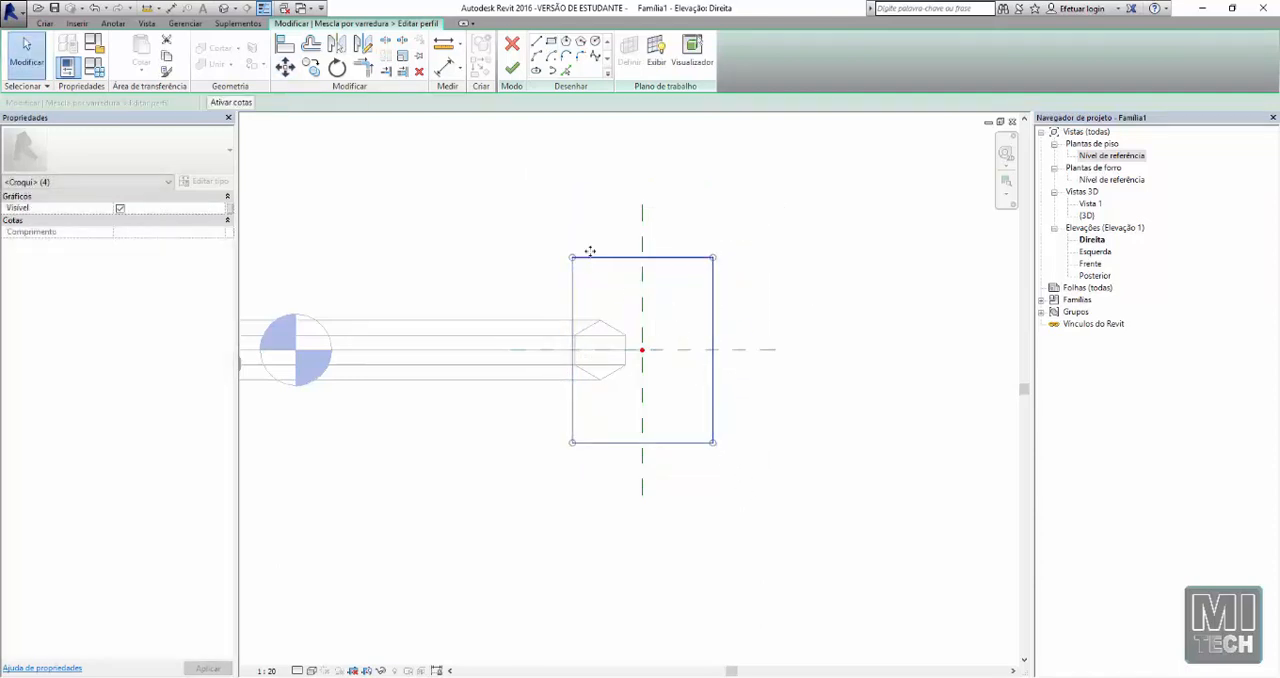
key(Escape)
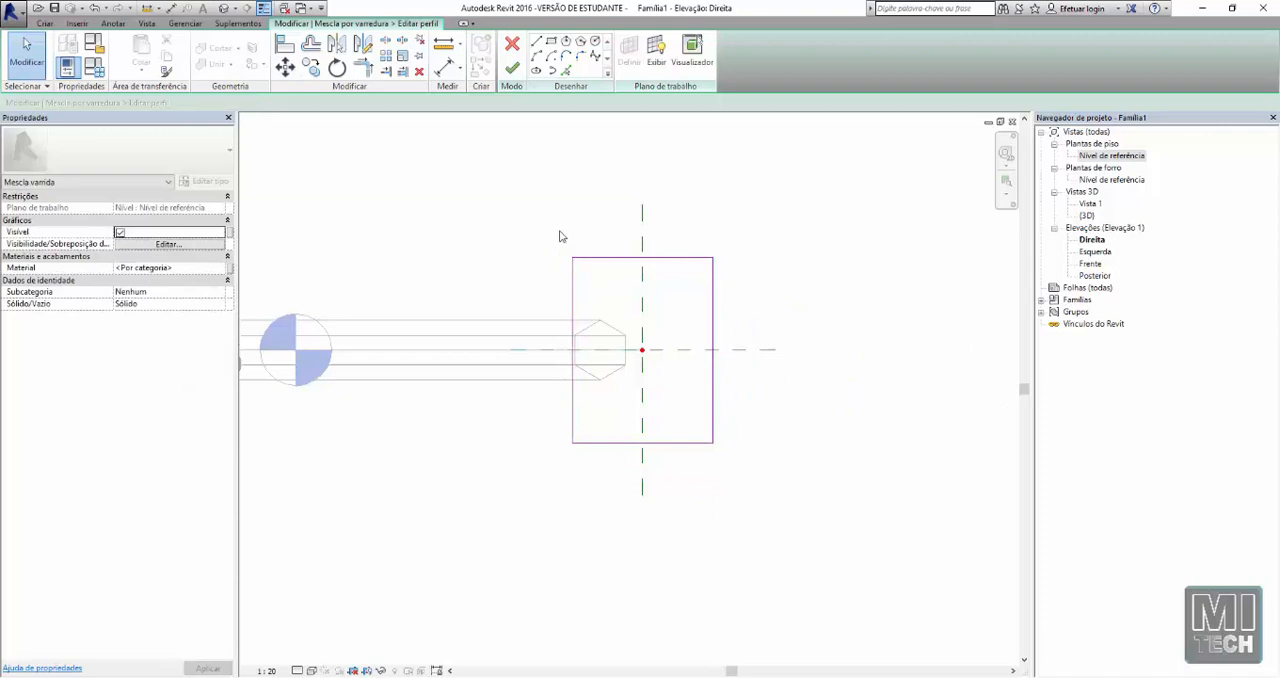
Finish the rectangular profile, complete the swept blend and show the model in the 3D view
click(513, 68)
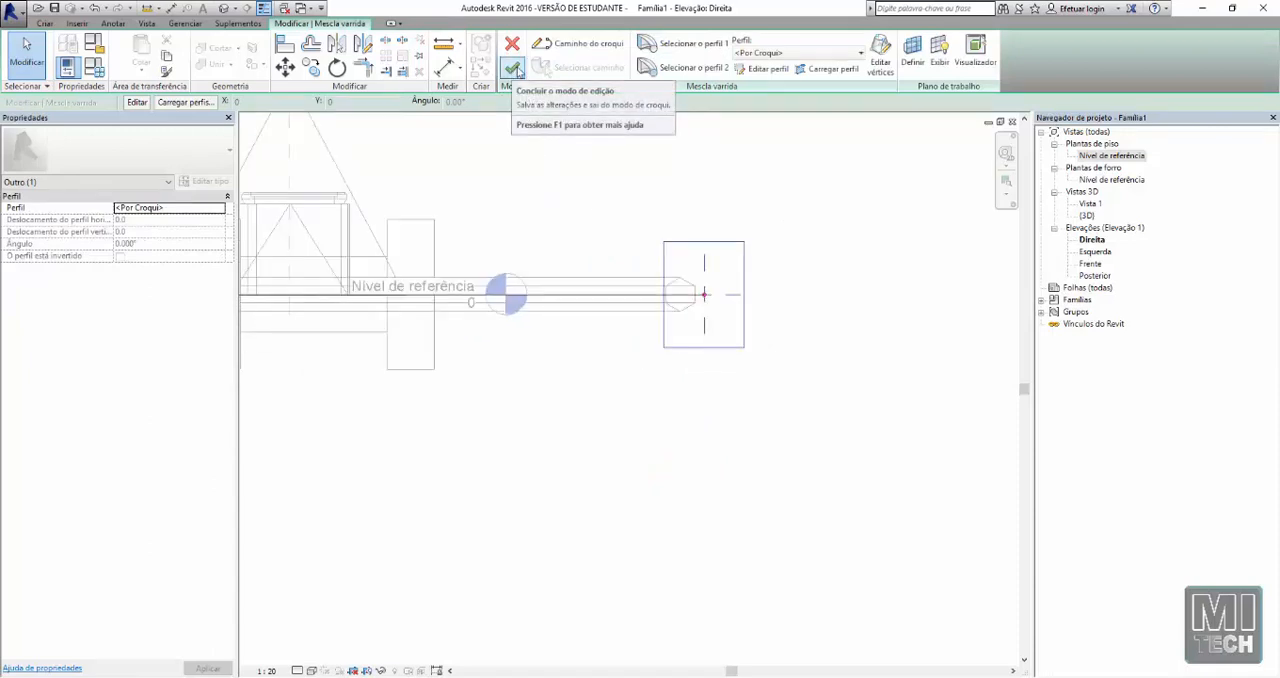
click(514, 68)
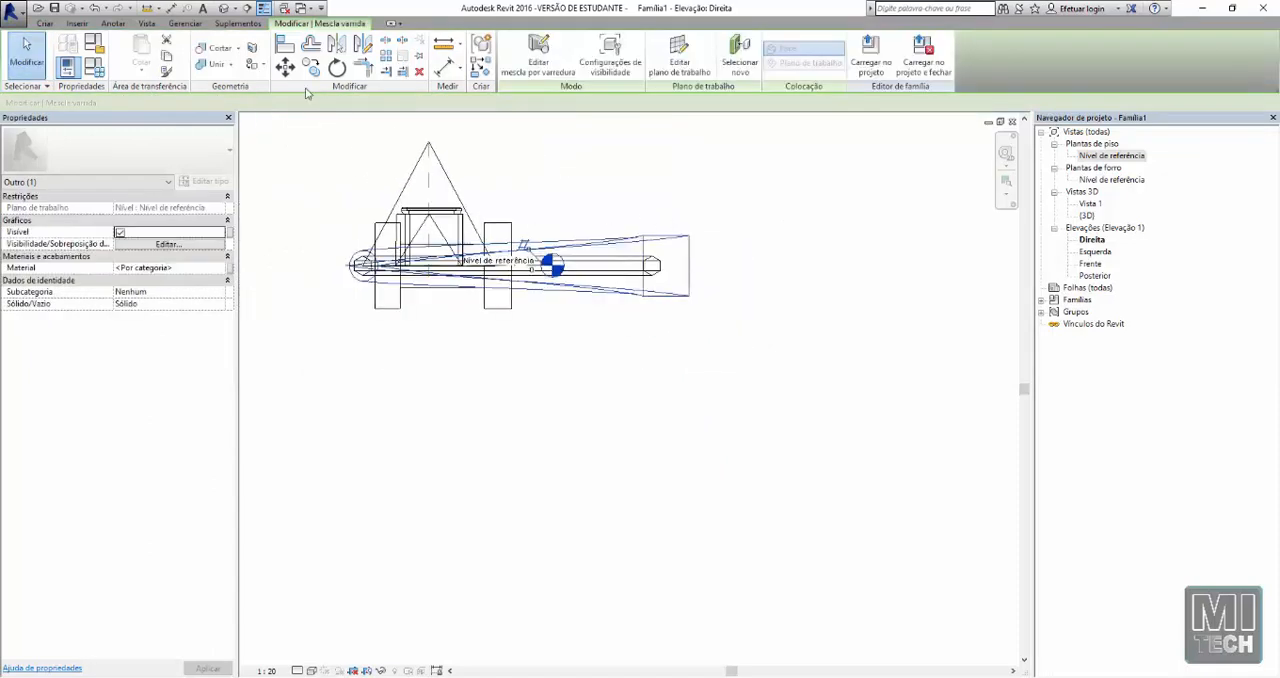
click(224, 8)
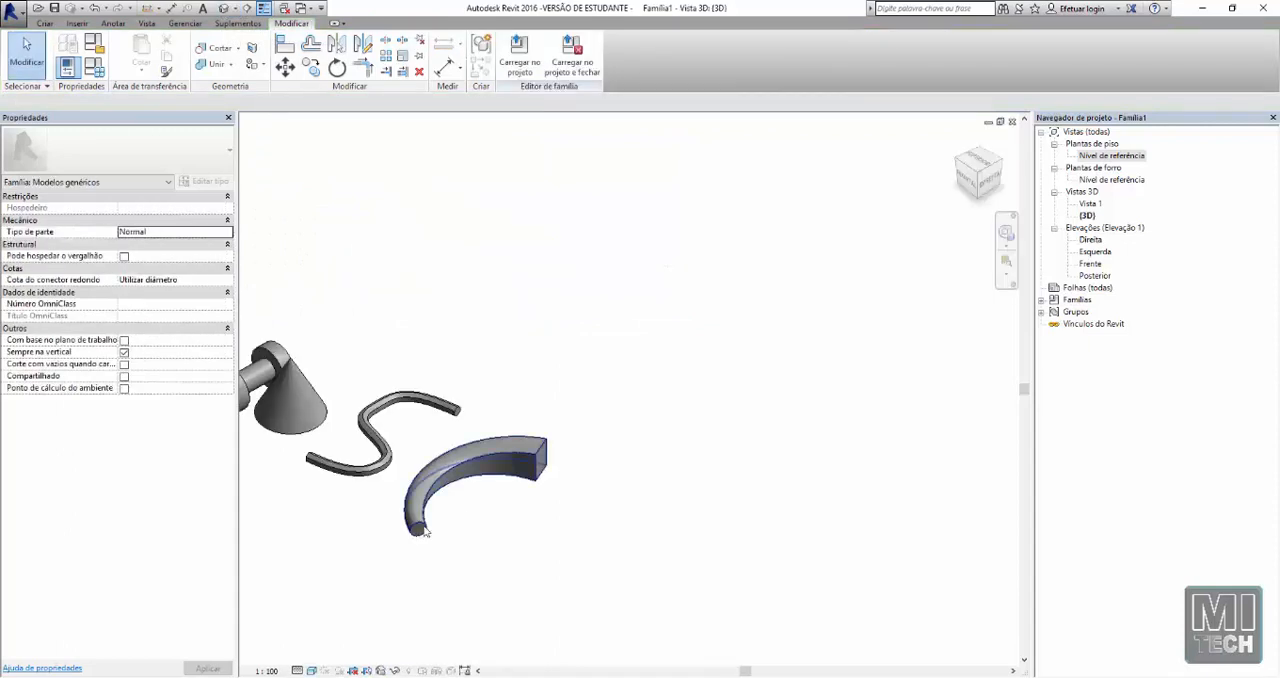
Examine the swept blend's transition from its circular end to its rectangular end from several angles
middle_drag(440, 523, 493, 480)
shift+middle_drag(407, 440, 504, 508)
scroll(612, 275, up, 3)
middle_drag(585, 401, 589, 310)
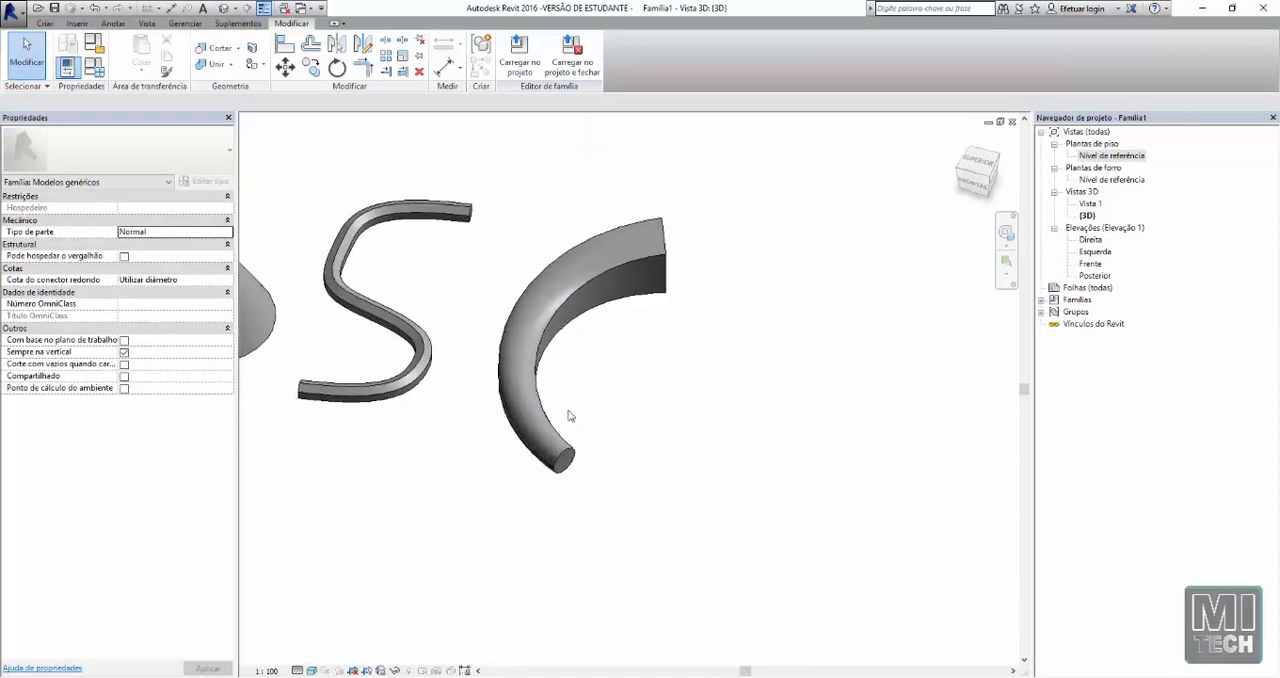
click(657, 262)
shift+middle_drag(554, 376, 512, 336)
click(686, 449)
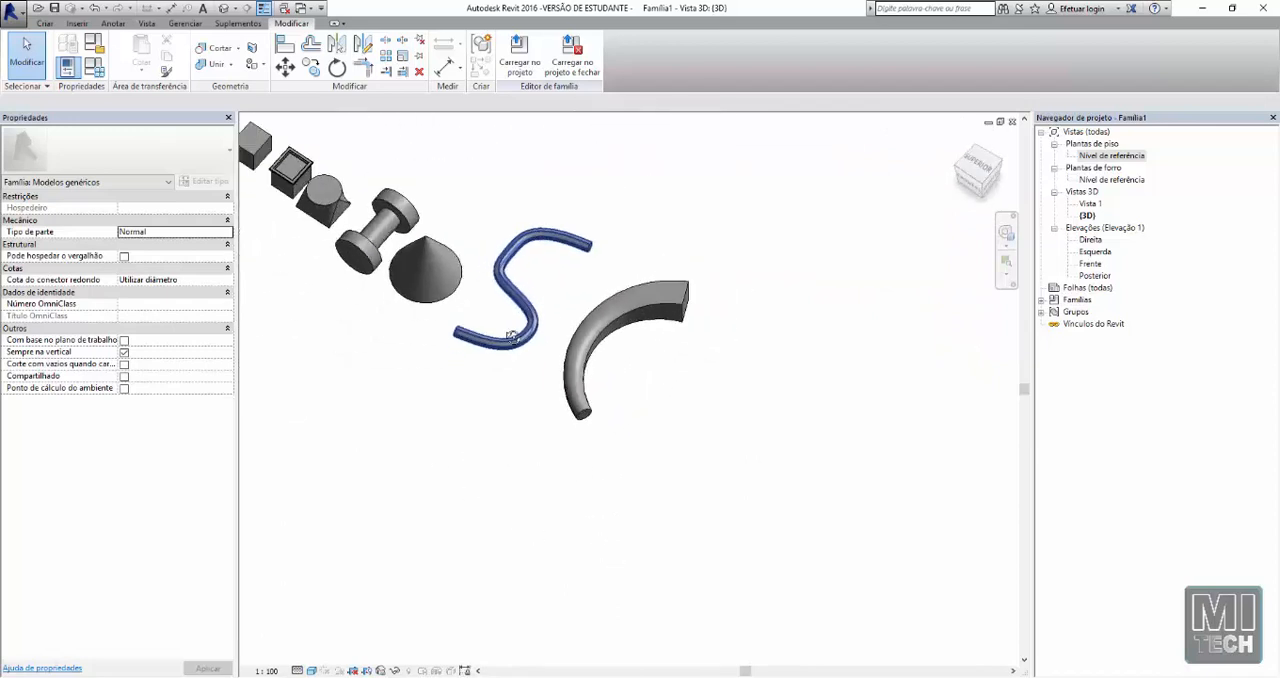
scroll(715, 312, up, 2)
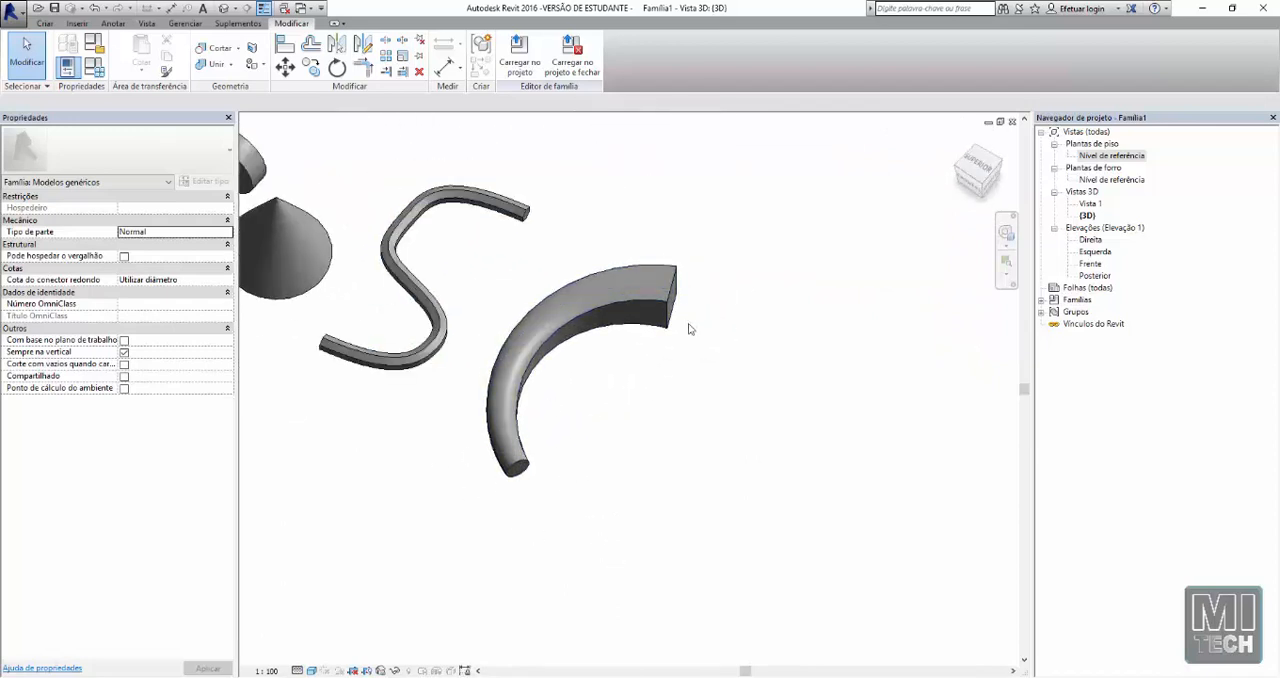
scroll(690, 329, down, 2)
shift+middle_drag(563, 381, 524, 422)
scroll(615, 324, up, 3)
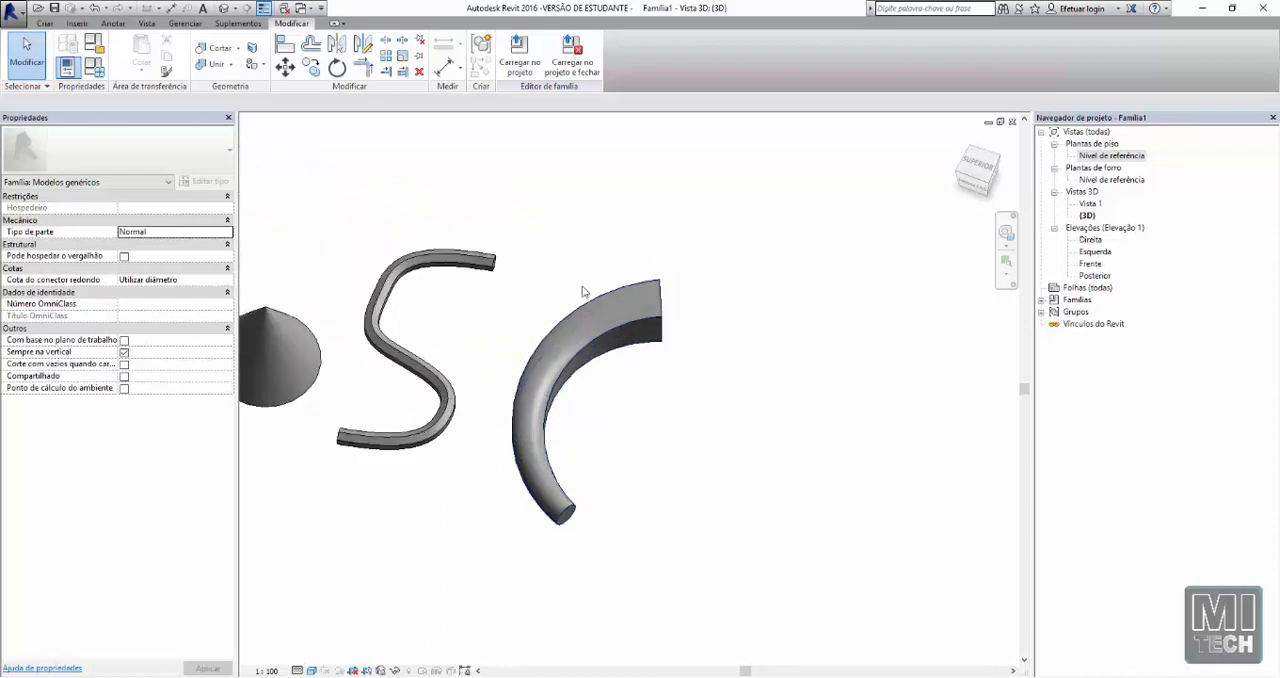
View the full row of solid forms from the plain cube to the swept blend
scroll(666, 328, down, 5)
scroll(391, 330, up, 4)
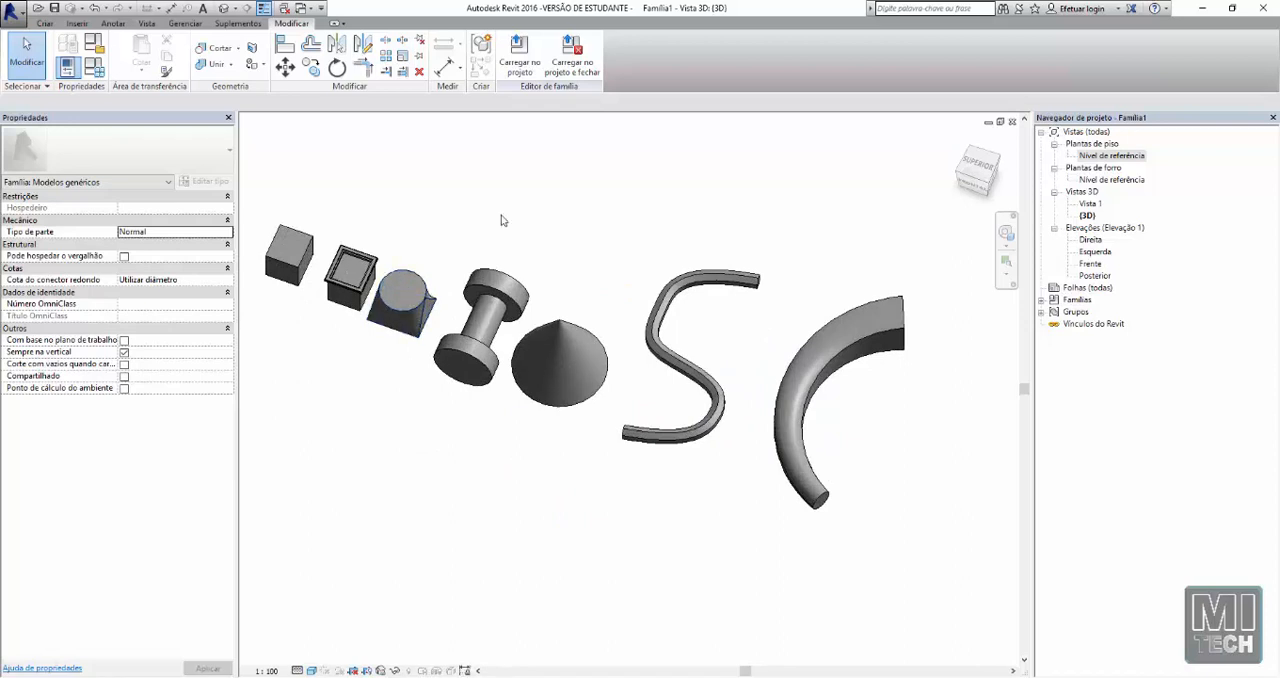
scroll(535, 264, down, 3)
scroll(532, 277, up, 2)
shift+middle_drag(521, 298, 556, 306)
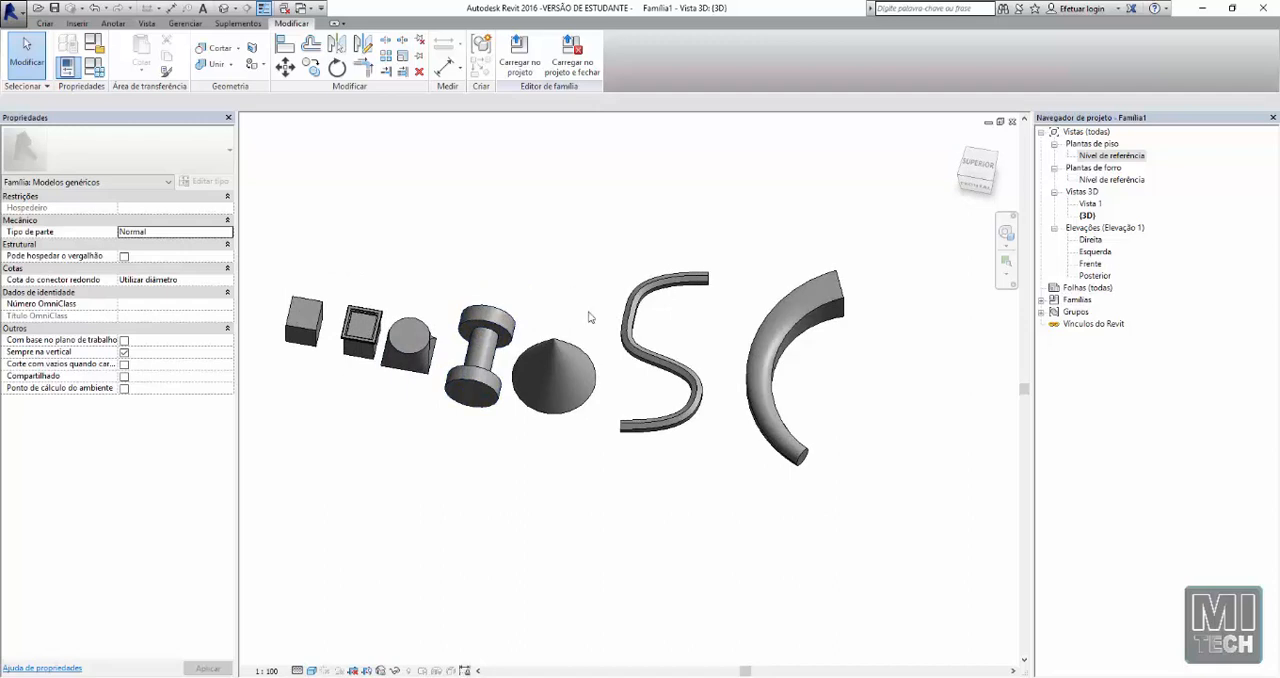
Open the reference level floor plan and start a void extrusion near the plain cube
click(43, 23)
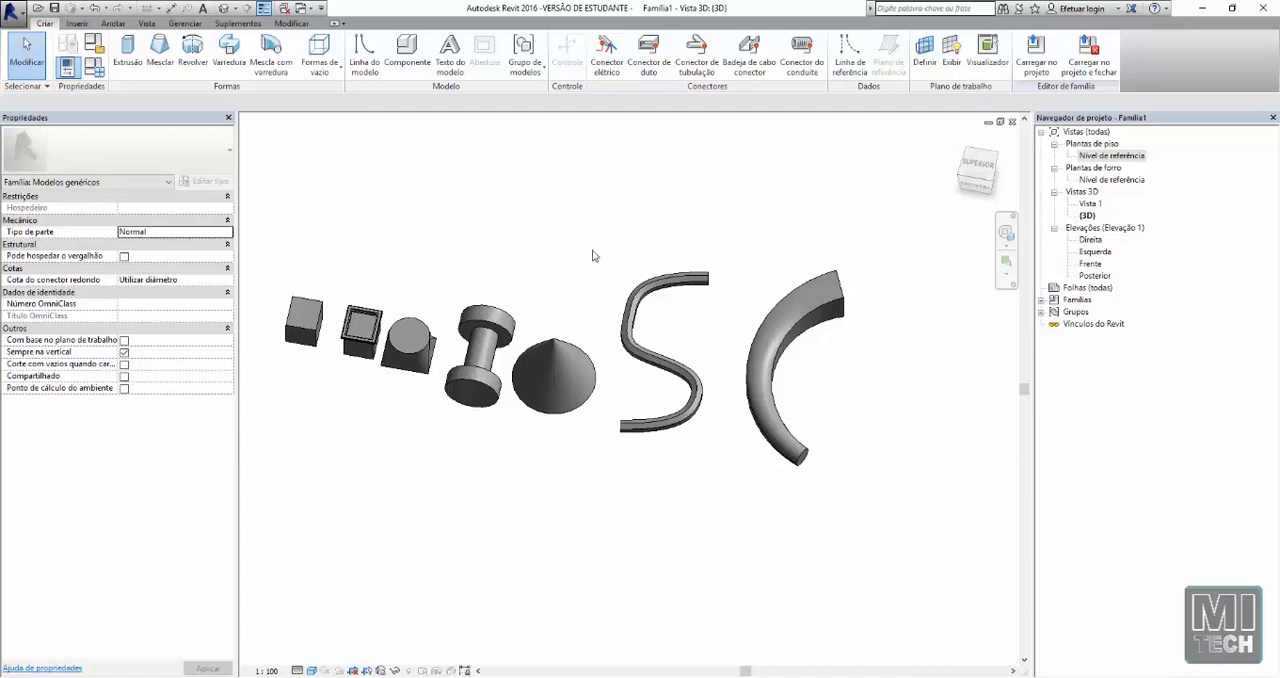
scroll(587, 258, down, 1)
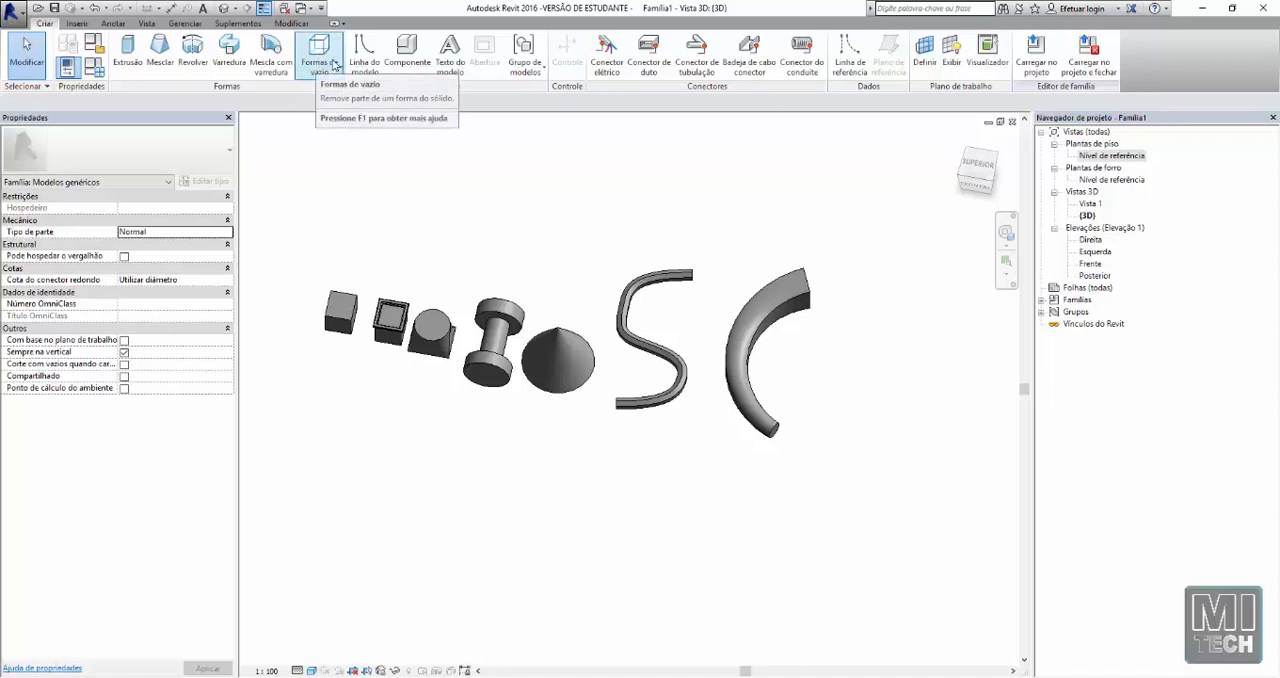
click(338, 67)
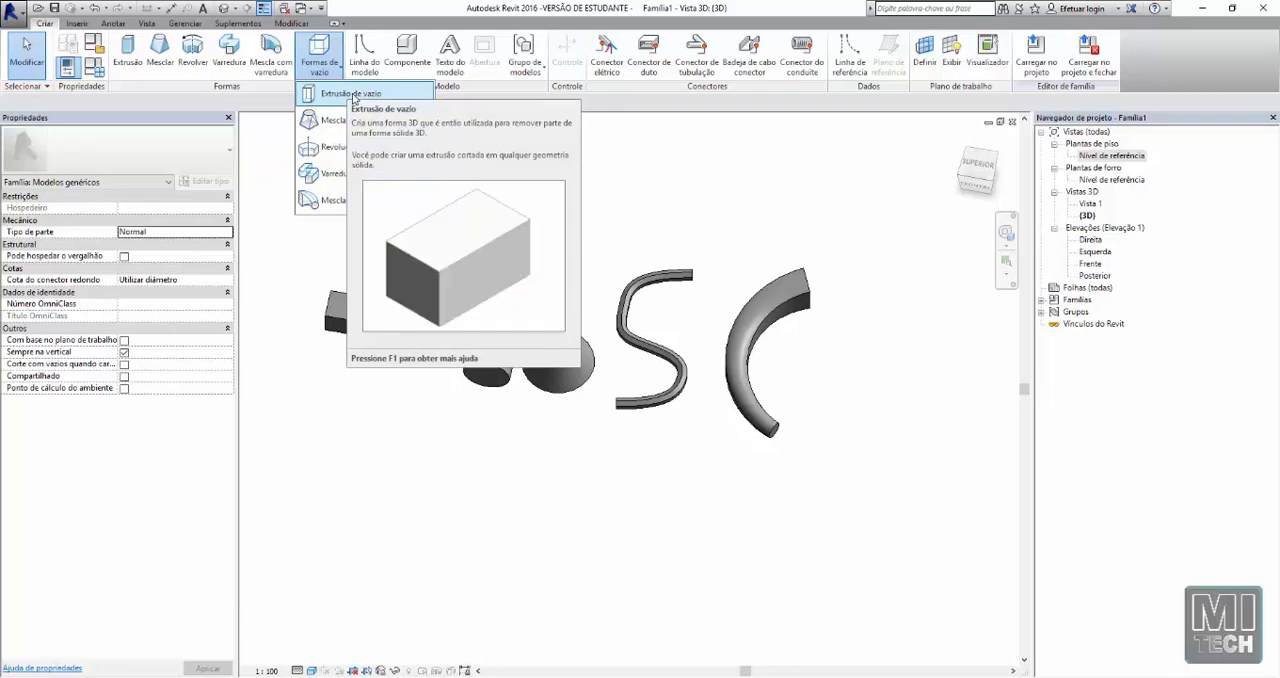
click(1120, 157)
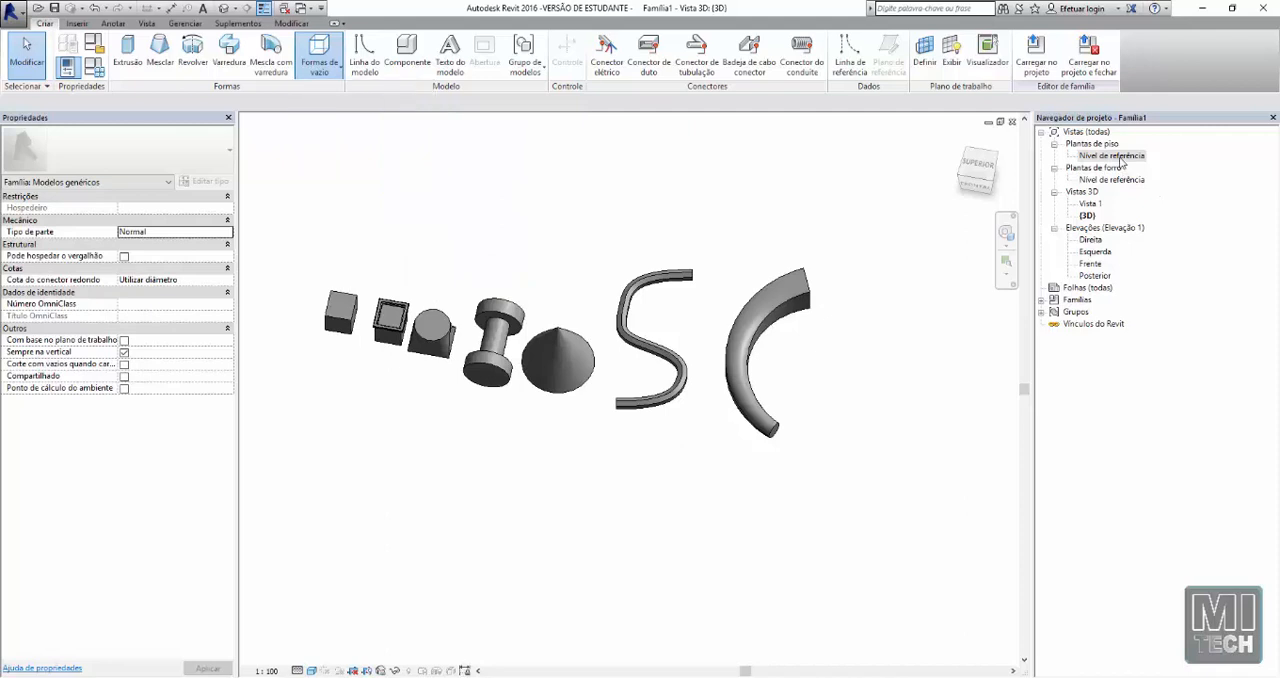
double_click(1112, 156)
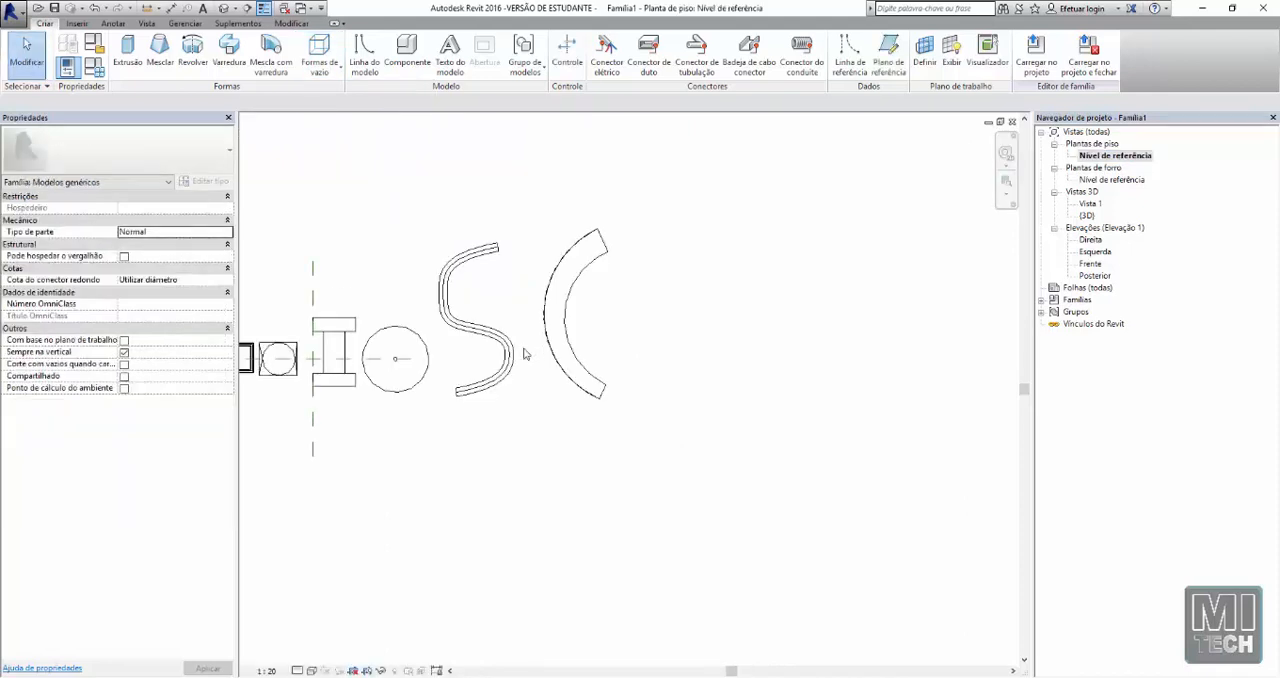
scroll(583, 385, up, 5)
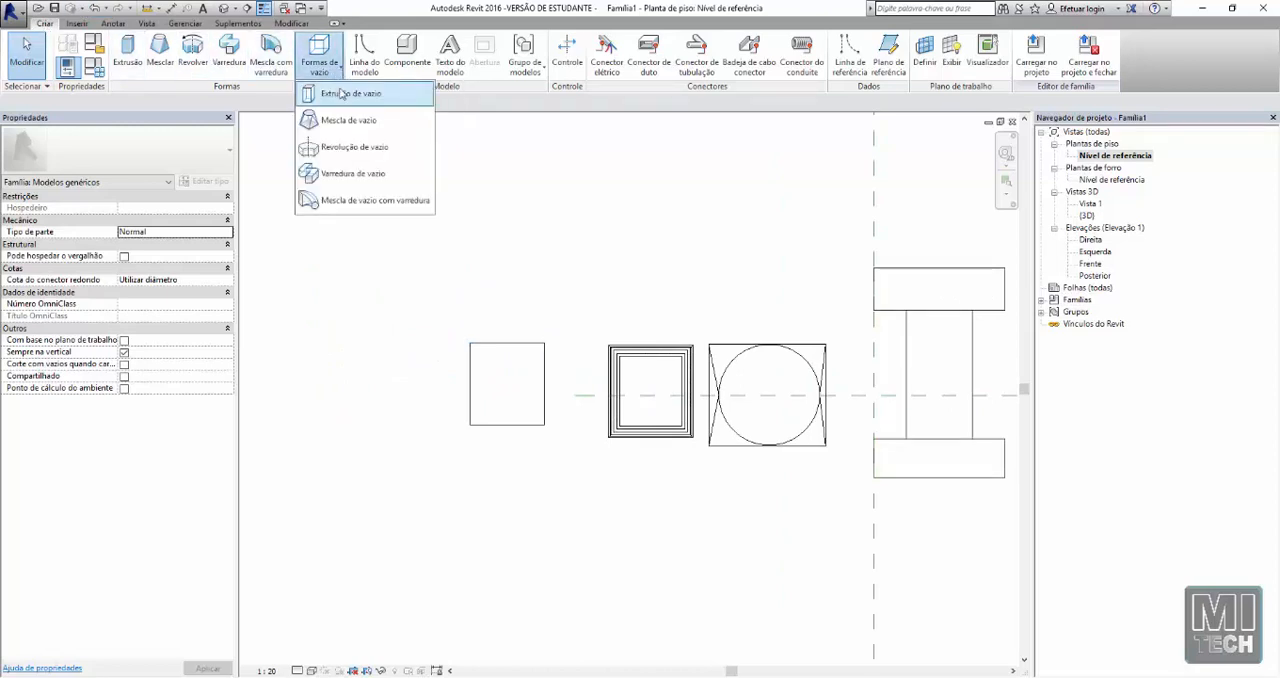
click(345, 97)
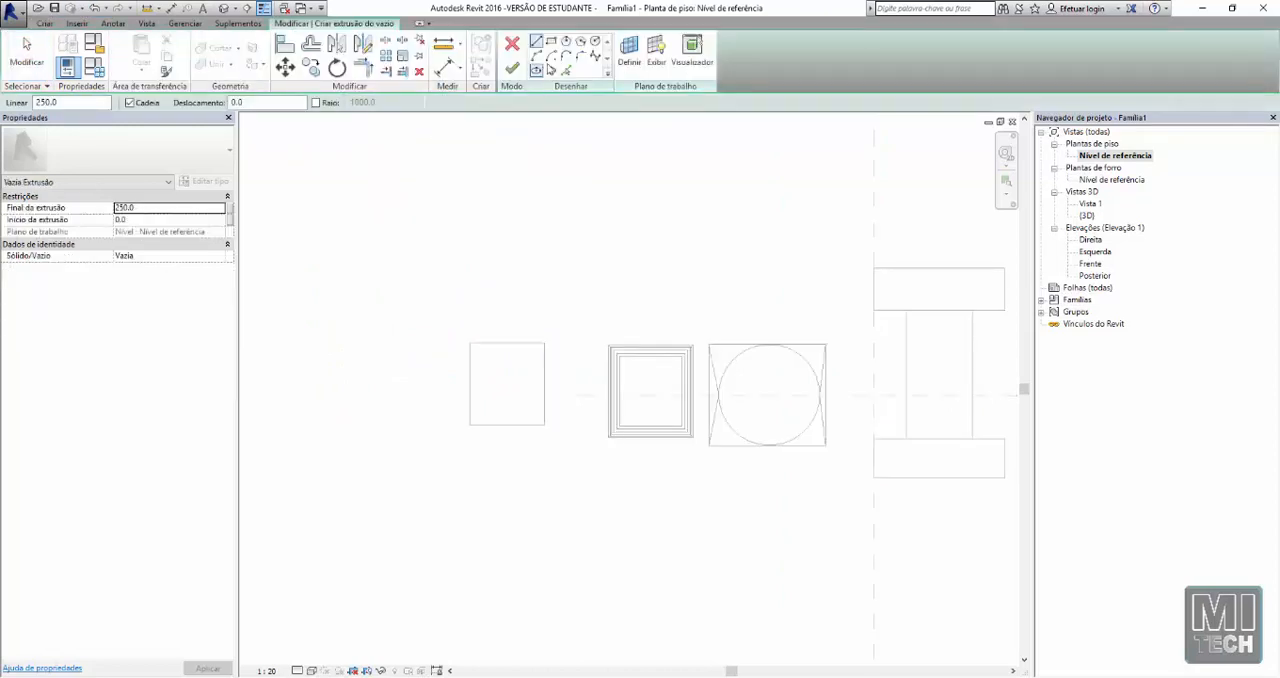
Sketch a six-sided inscribed polygon with a radius of about 180 mm, centred inside the plain cube's outline
click(551, 43)
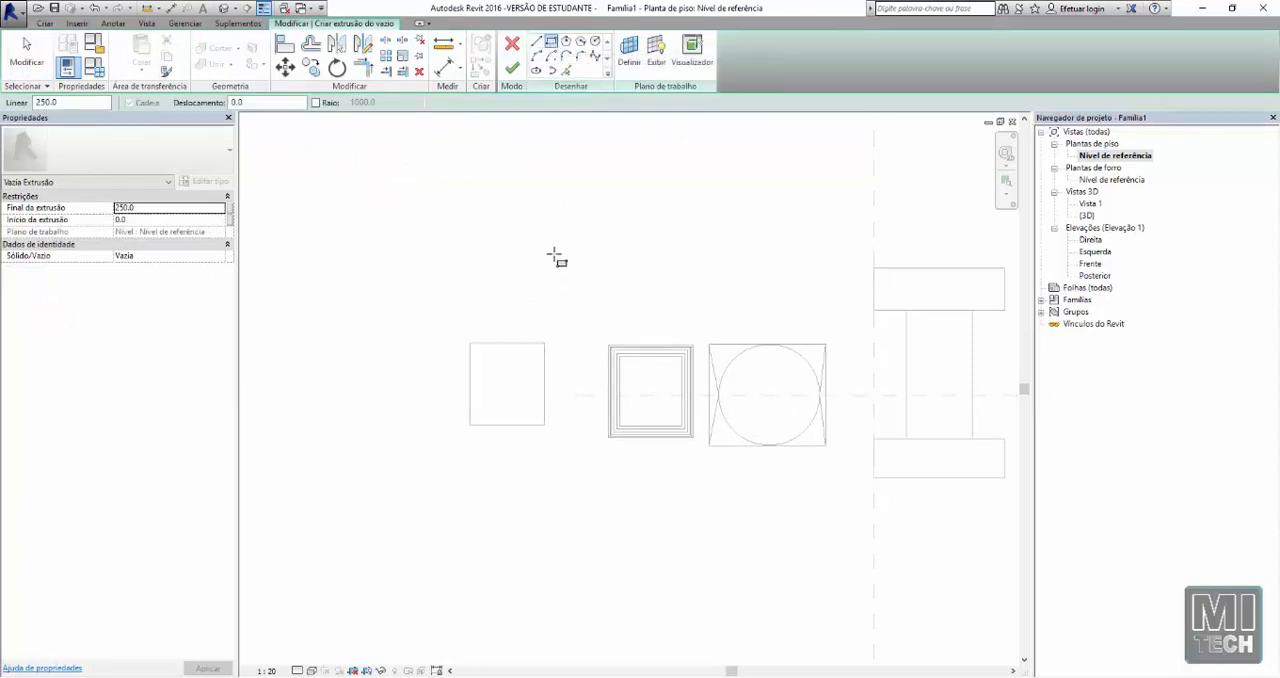
click(566, 42)
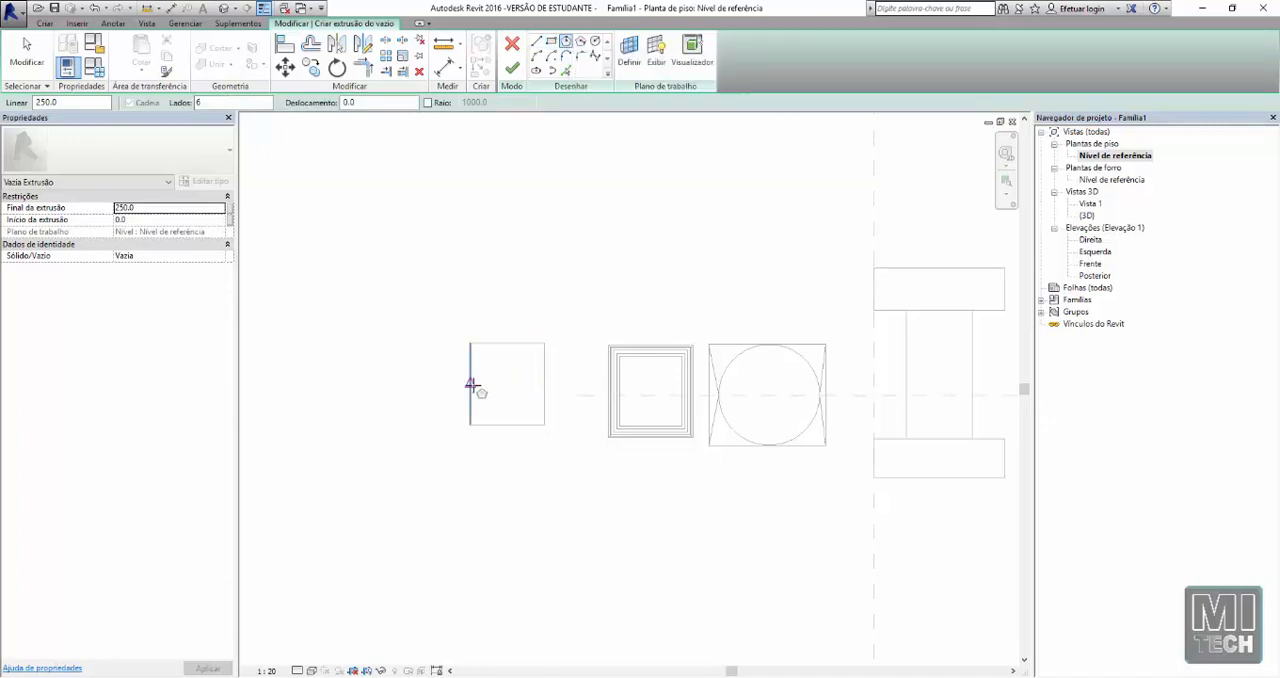
middle_drag(469, 374, 523, 380)
scroll(555, 386, up, 1)
scroll(552, 386, up, 1)
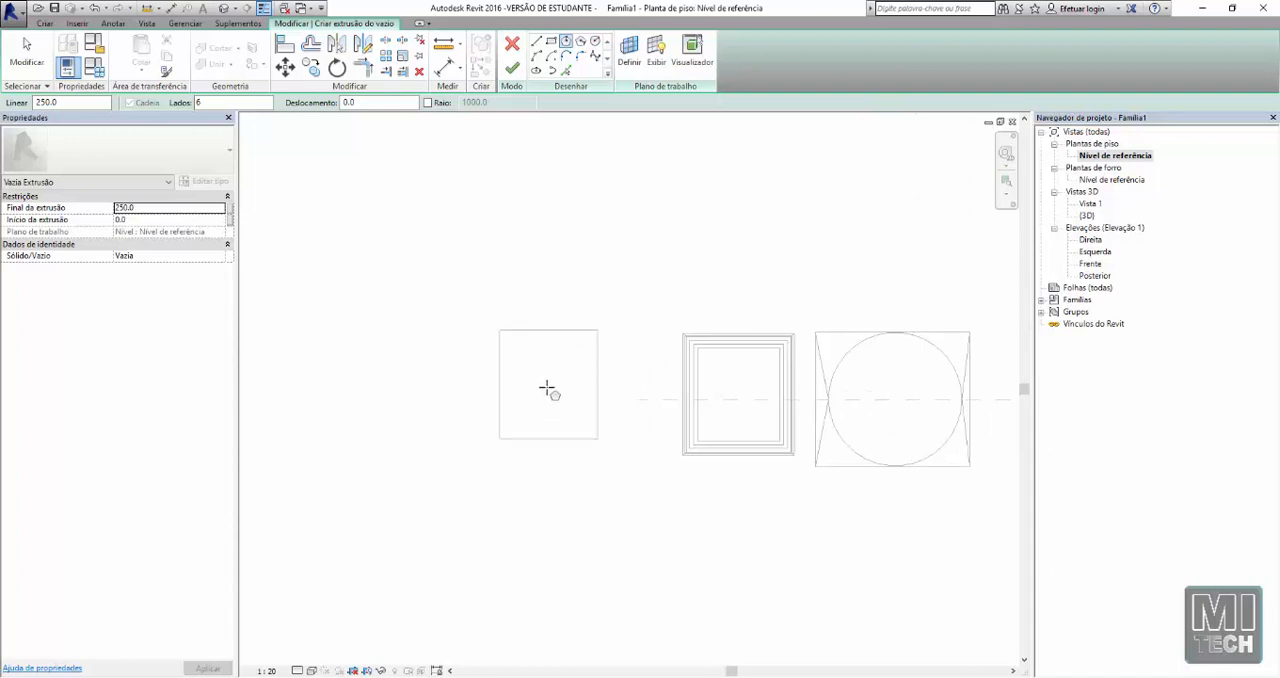
click(548, 387)
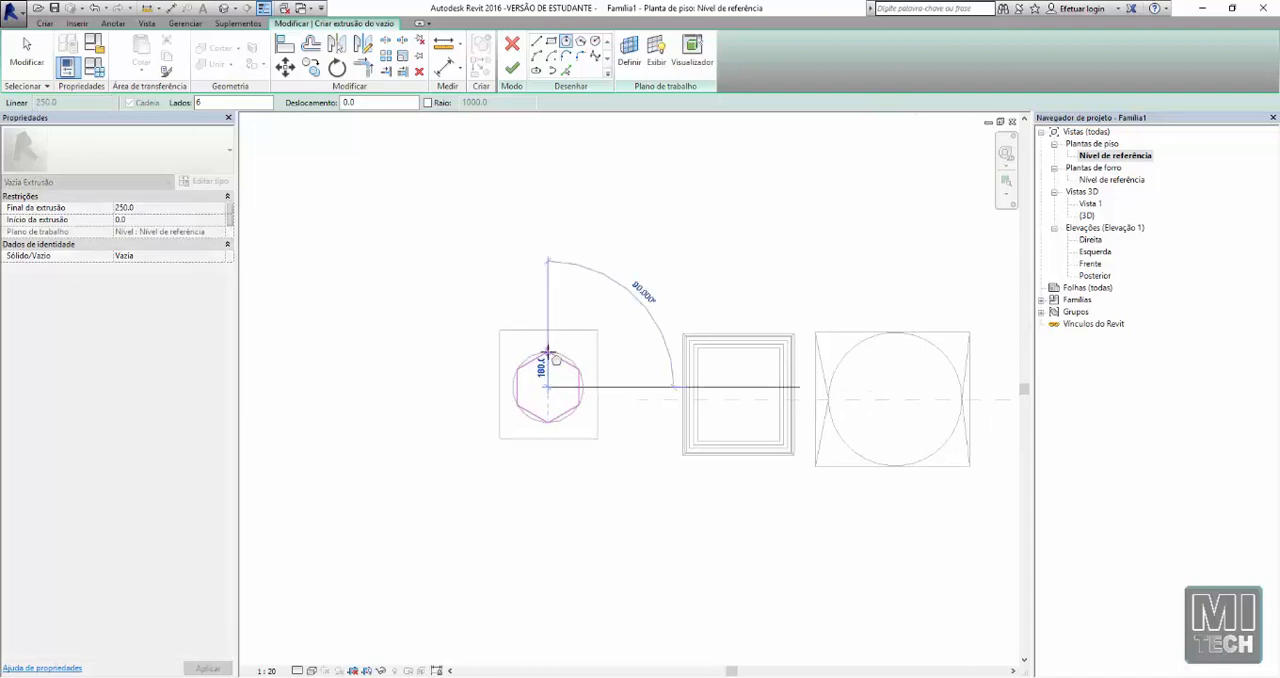
click(548, 352)
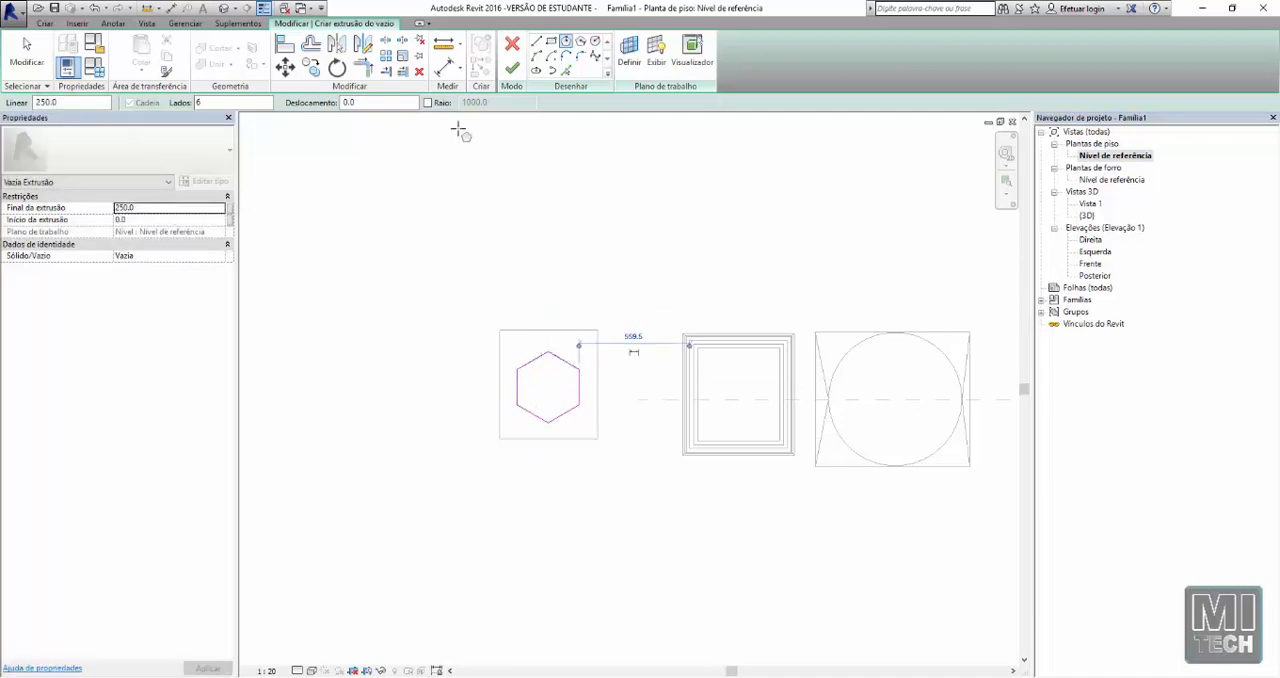
Set the void's extrusion end to 800, finish the void extrusion and show the model in the 3D view
click(152, 216)
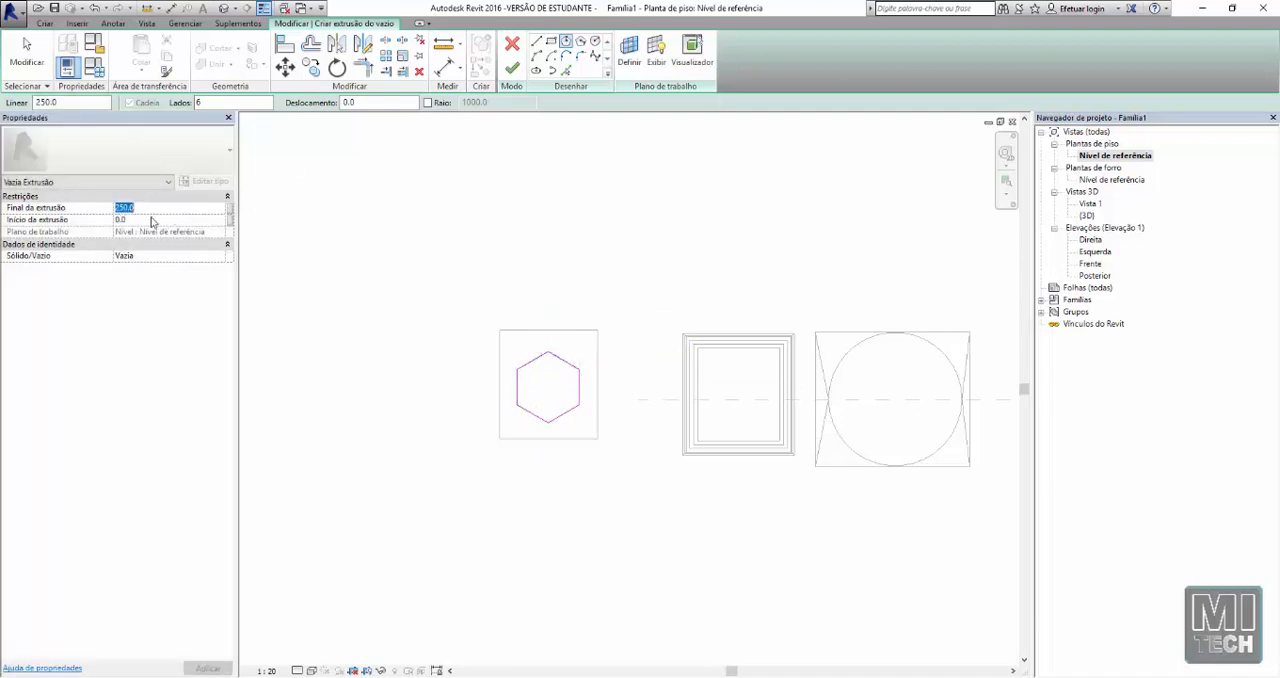
key(Tab)
text(800)
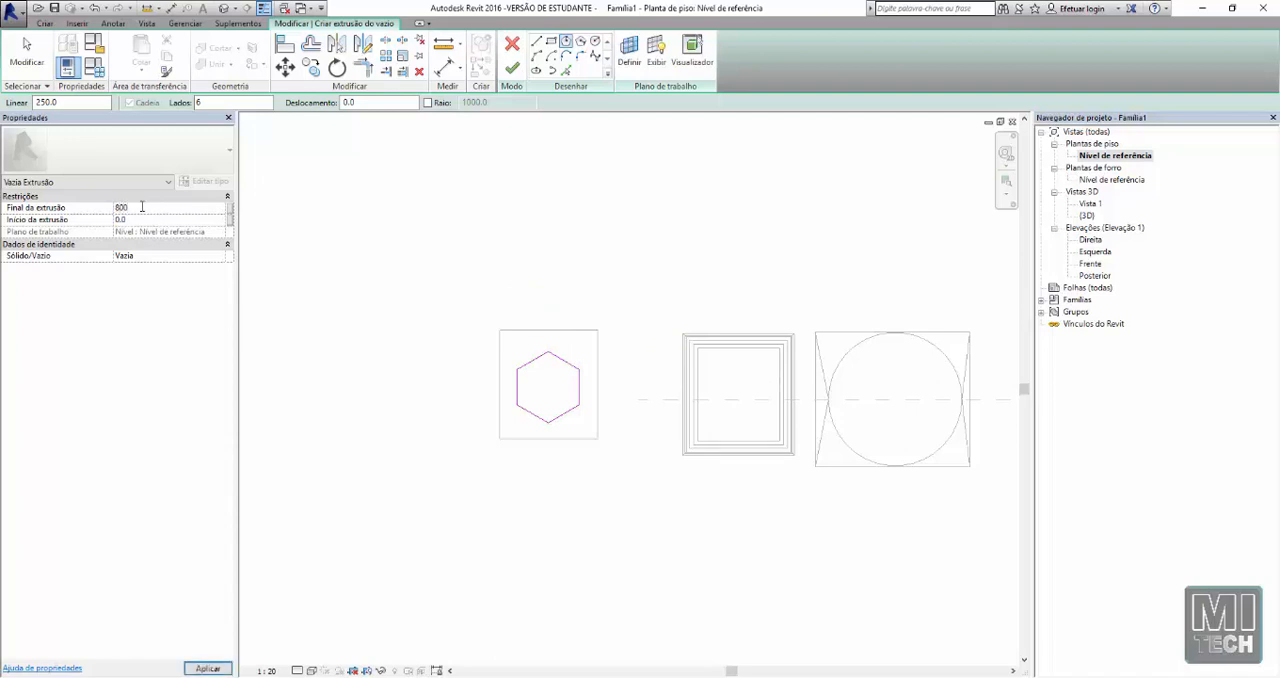
click(514, 69)
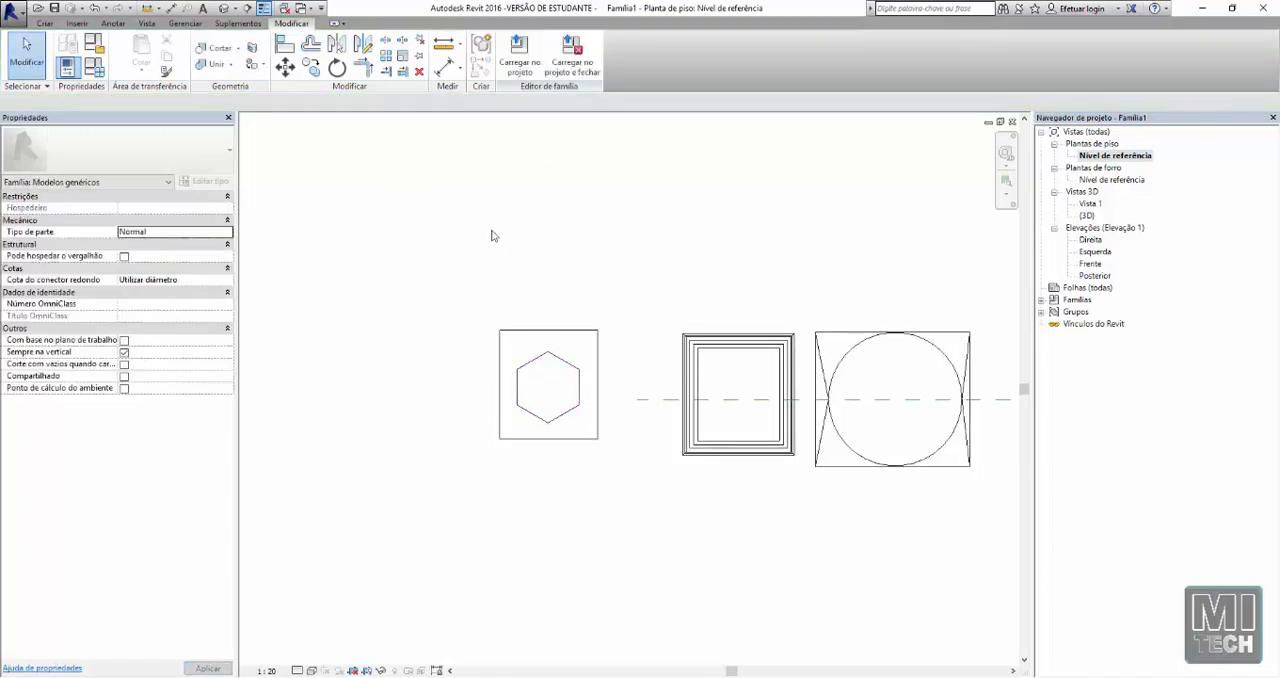
click(224, 9)
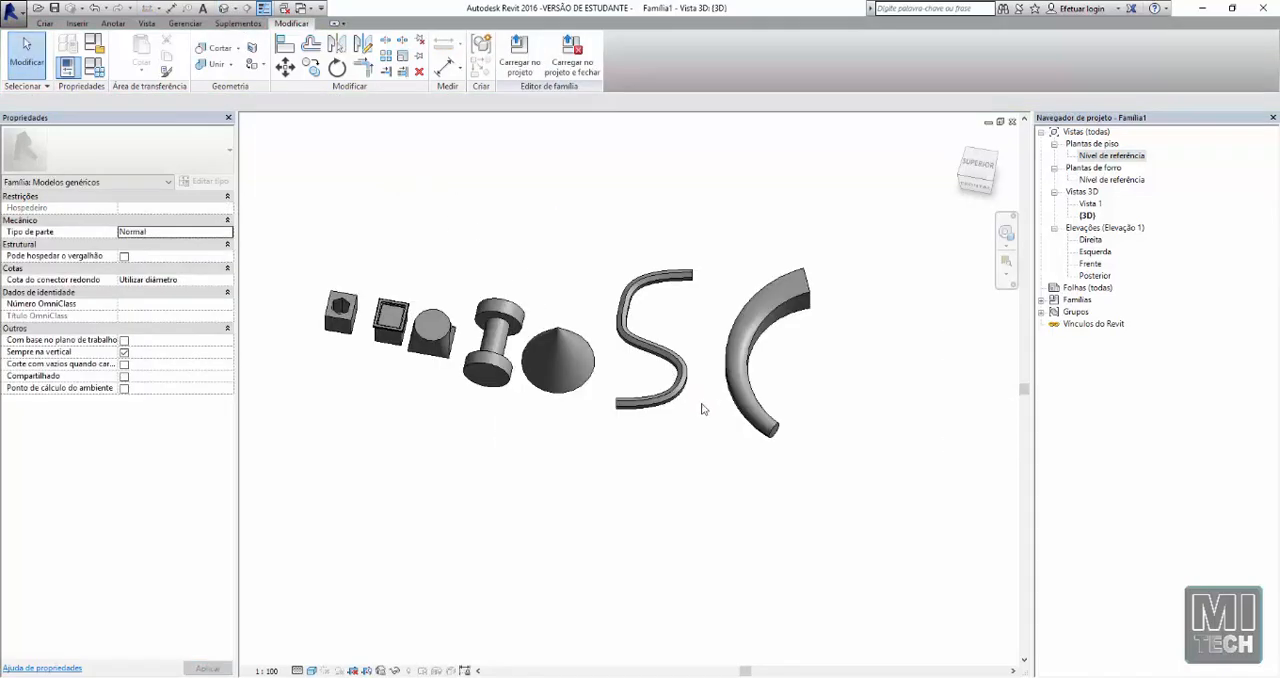
Examine the hexagonal cut in the cube from above and from the side, with the cube selected
scroll(328, 292, up, 4)
shift+middle_drag(318, 310, 340, 377)
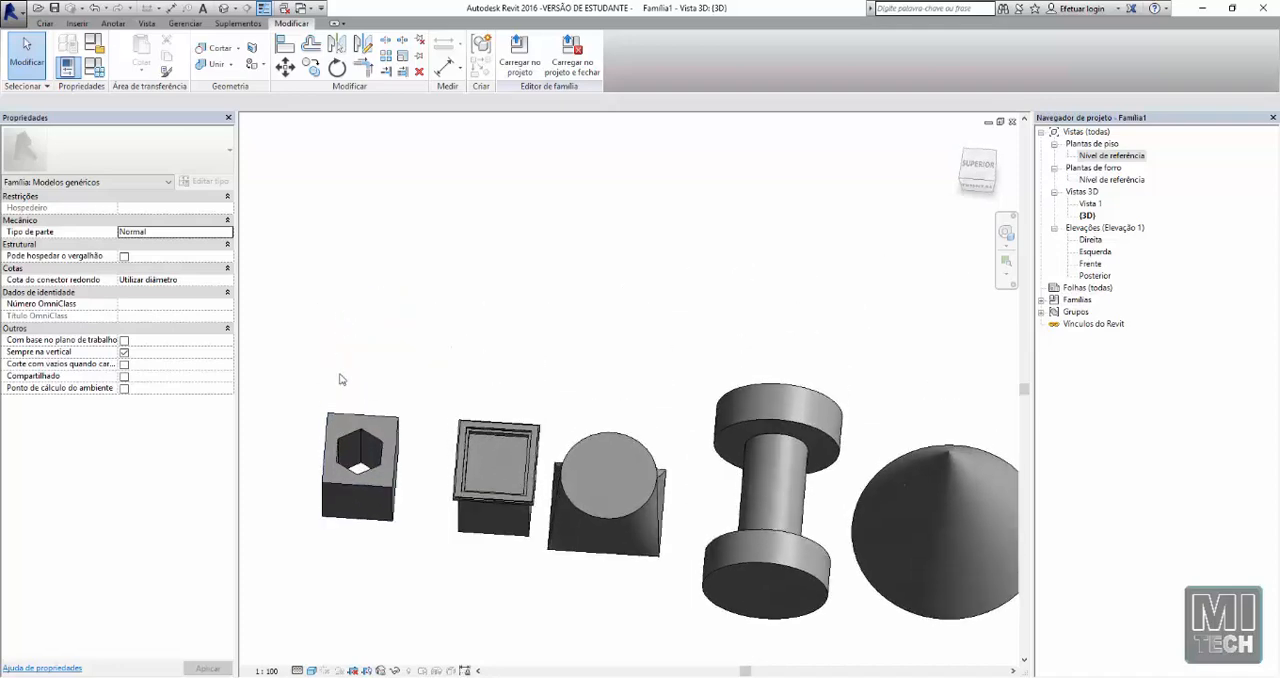
click(350, 421)
shift+middle_drag(350, 421, 385, 510)
click(307, 547)
scroll(305, 540, up, 3)
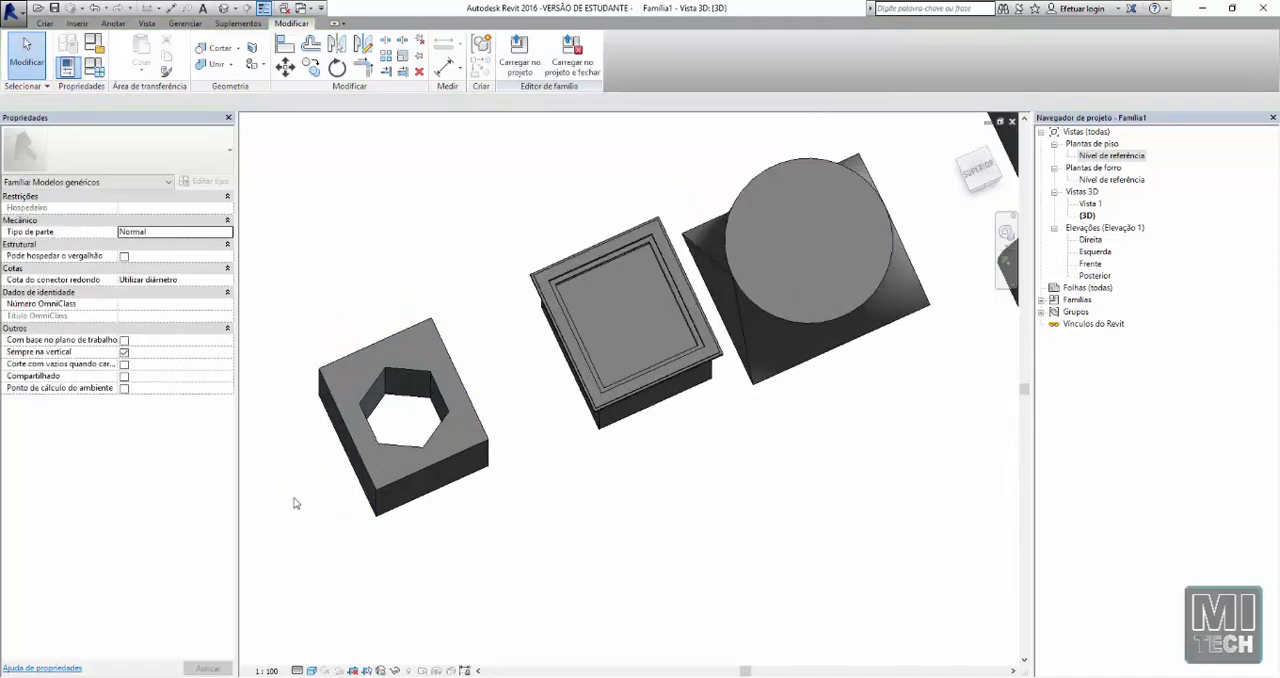
shift+middle_drag(295, 500, 429, 306)
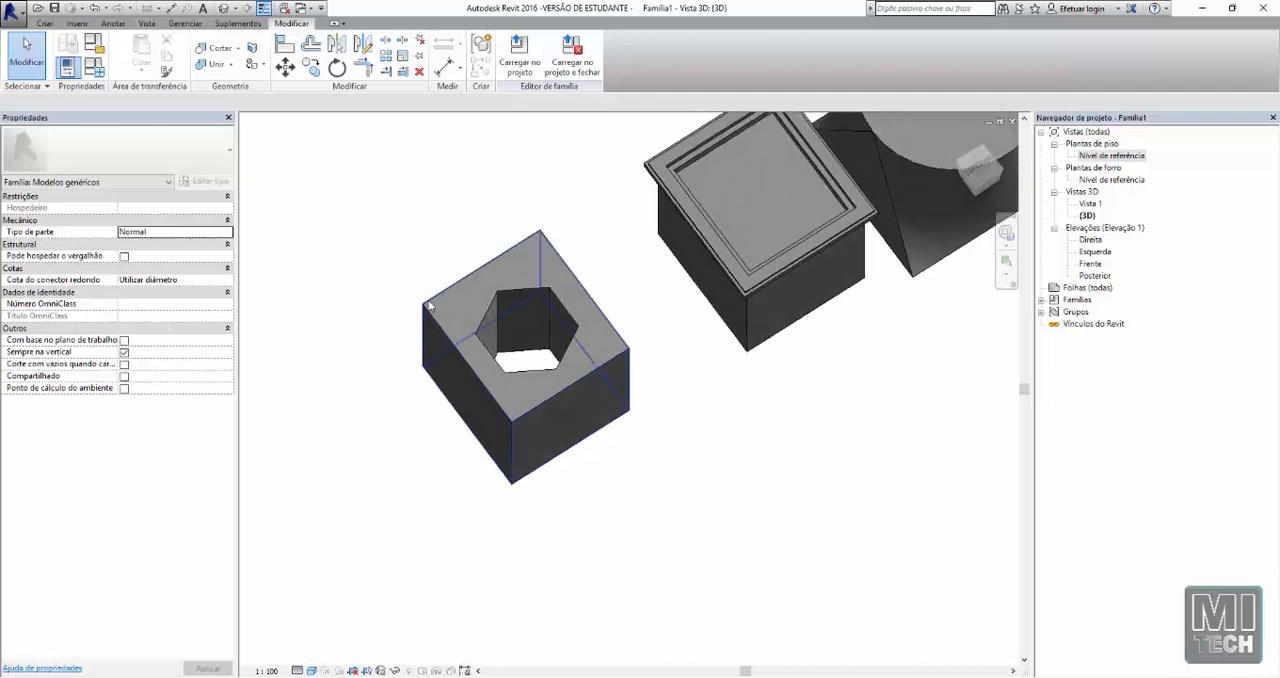
click(434, 297)
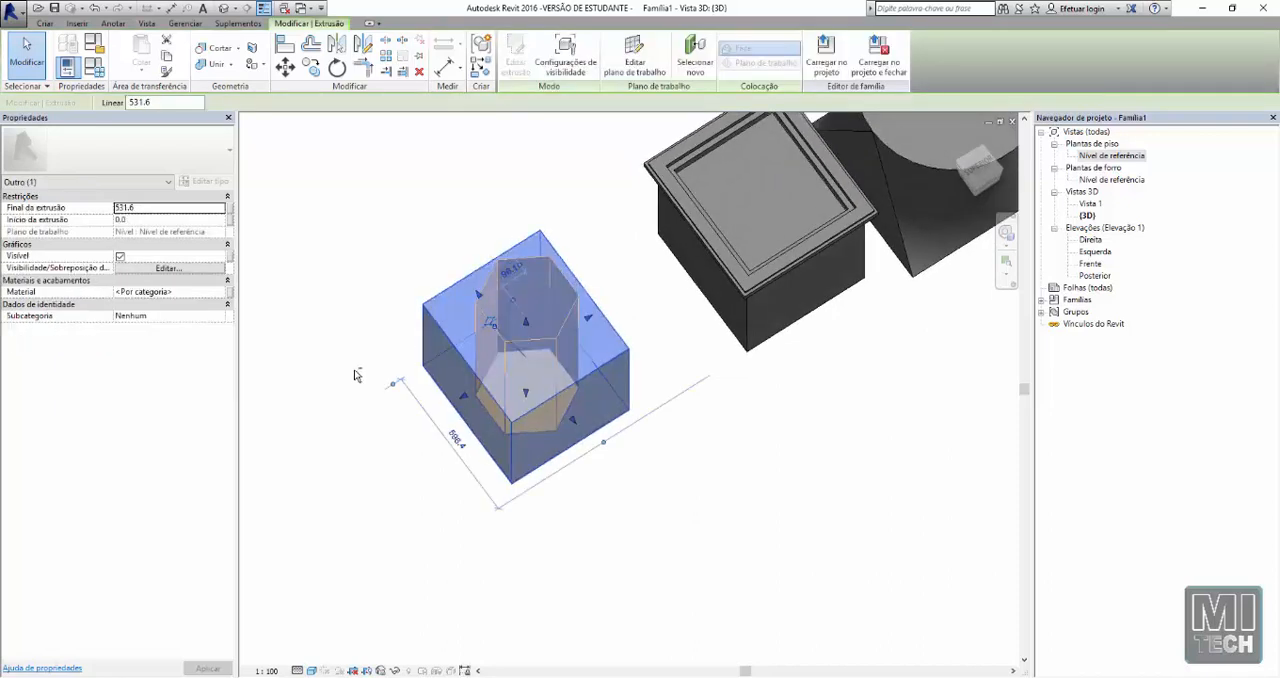
shift+middle_drag(370, 180, 334, 149)
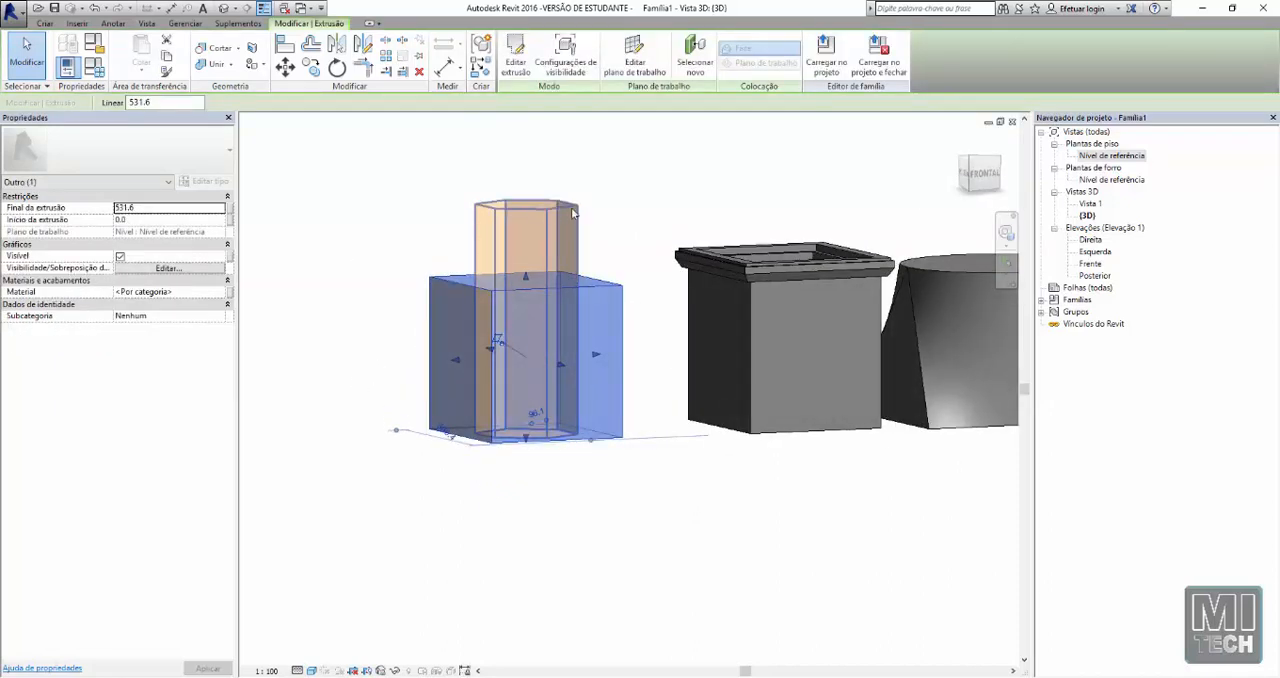
Shorten the hexagonal void to about 367 mm so it ends inside the cube, and inspect the cut from below
click(480, 217)
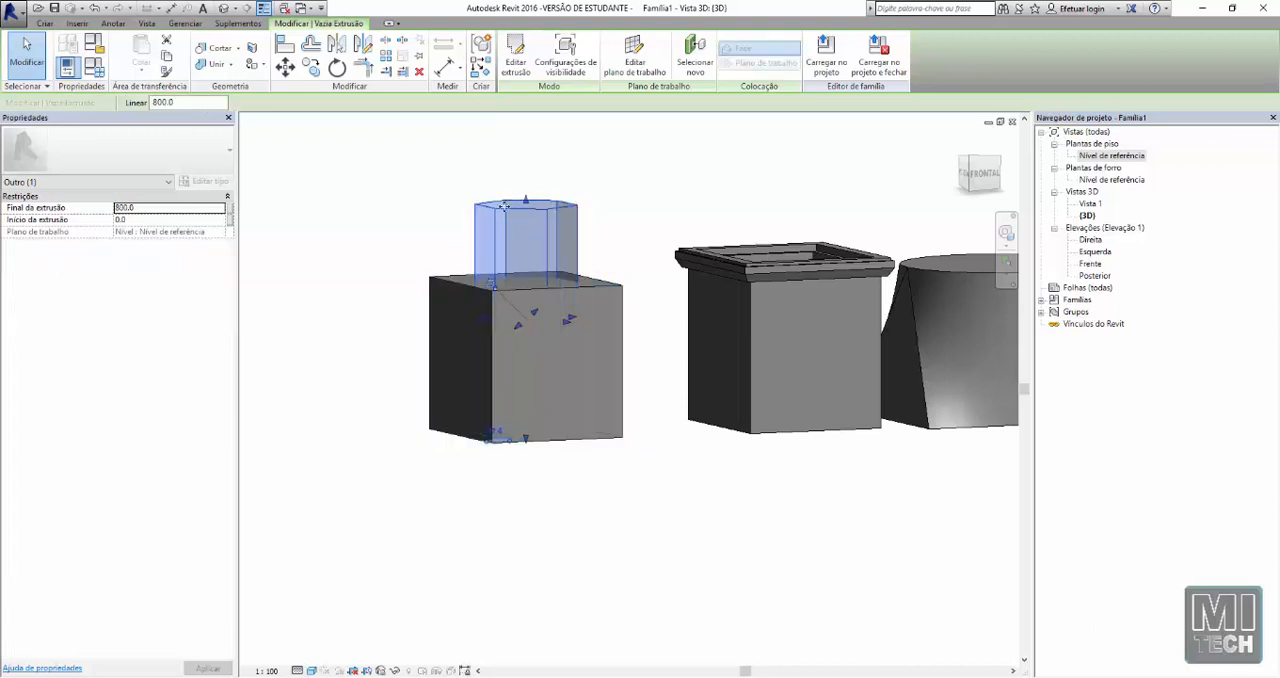
drag(526, 201, 528, 333)
click(480, 329)
shift+middle_drag(508, 252, 491, 290)
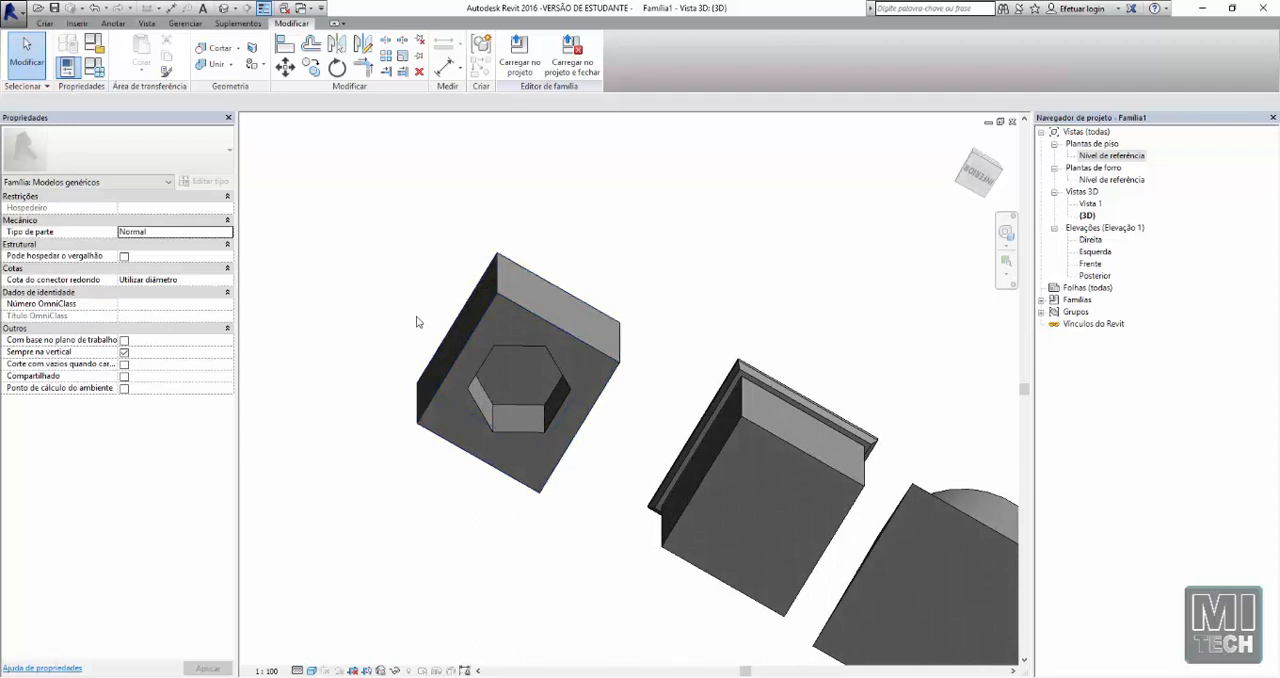
Stretch the hexagonal void up past the cube's top face so it cuts all the way through, and check the hole
click(508, 390)
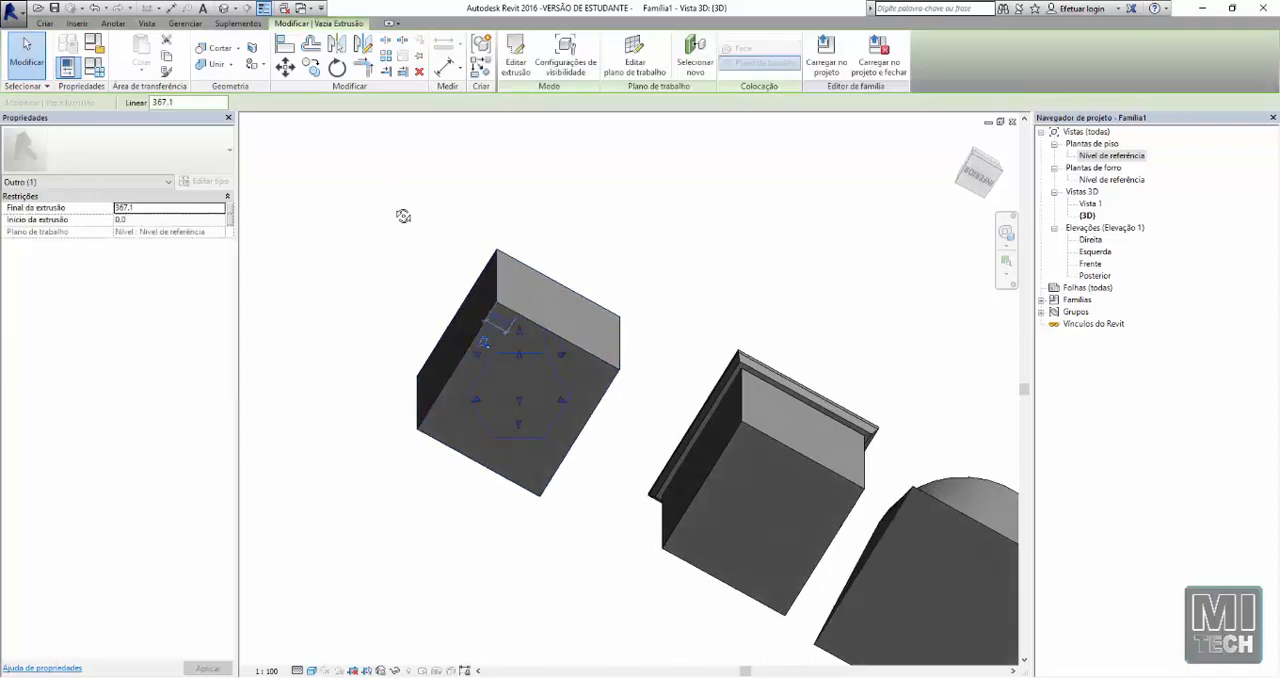
shift+middle_drag(403, 211, 454, 576)
drag(518, 325, 517, 198)
key(Escape)
scroll(527, 318, down, 1)
shift+middle_drag(510, 296, 500, 451)
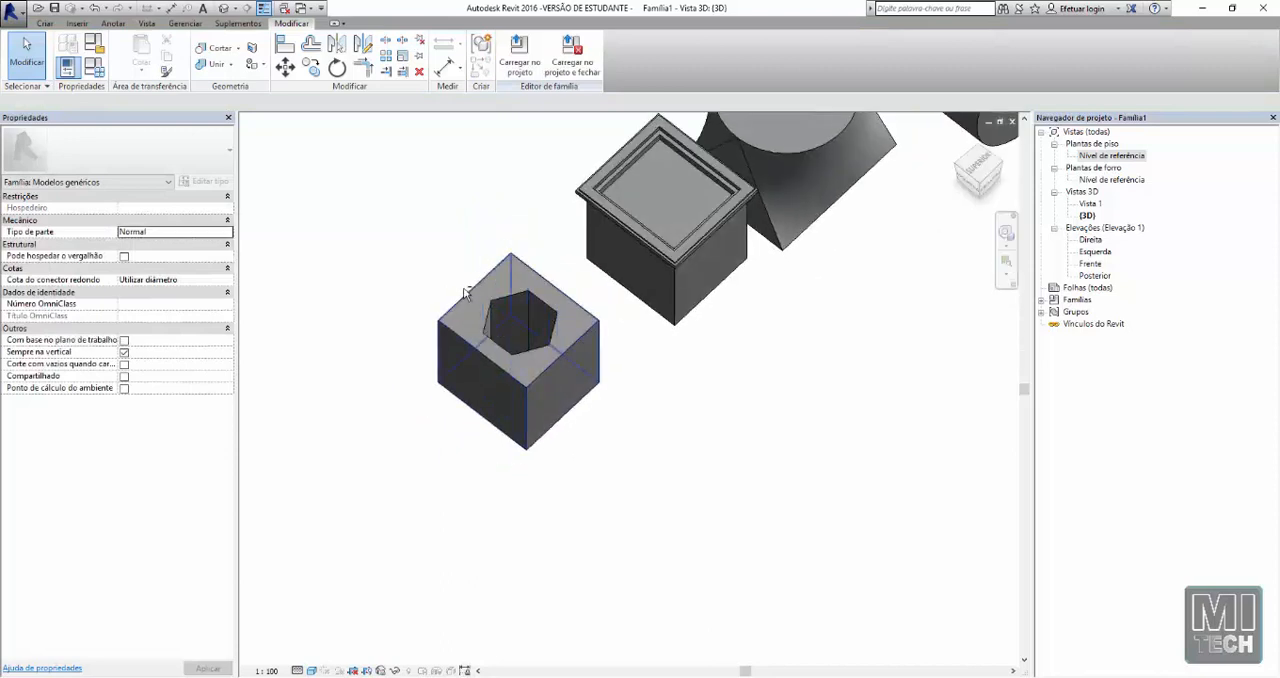
shift+middle_drag(471, 291, 443, 355)
Review the available void form types and view the cut cube alongside the neighbouring solids
click(44, 23)
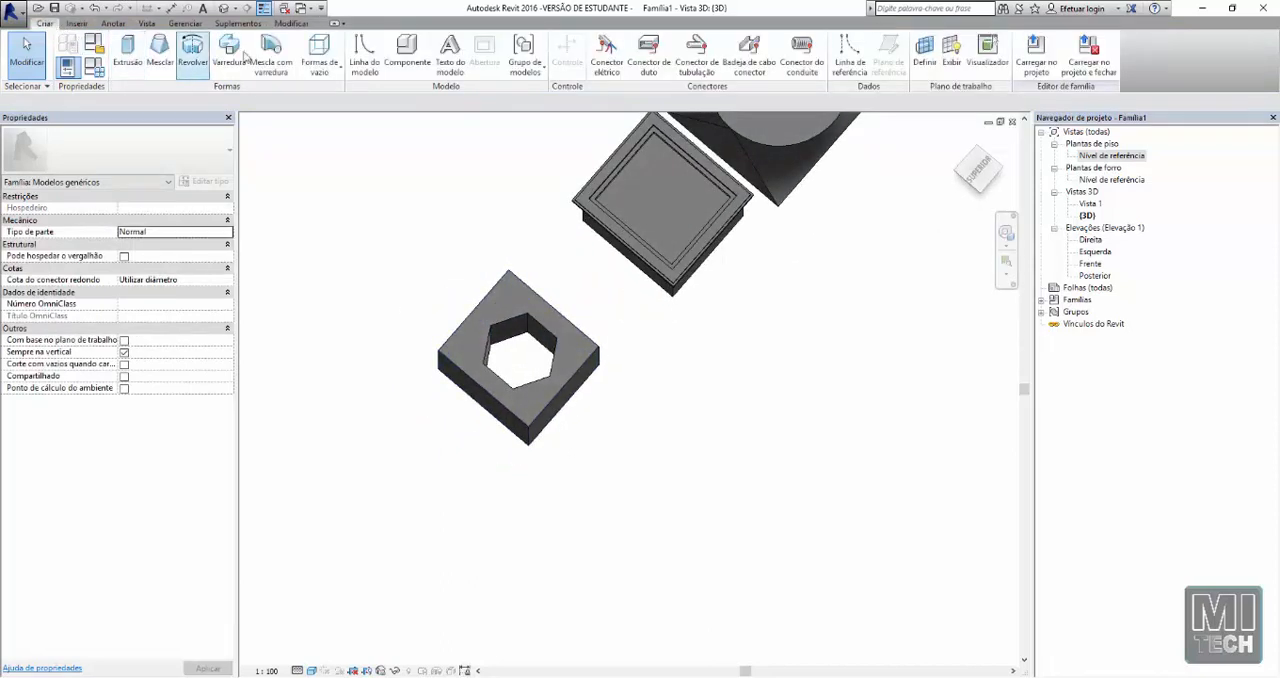
click(327, 72)
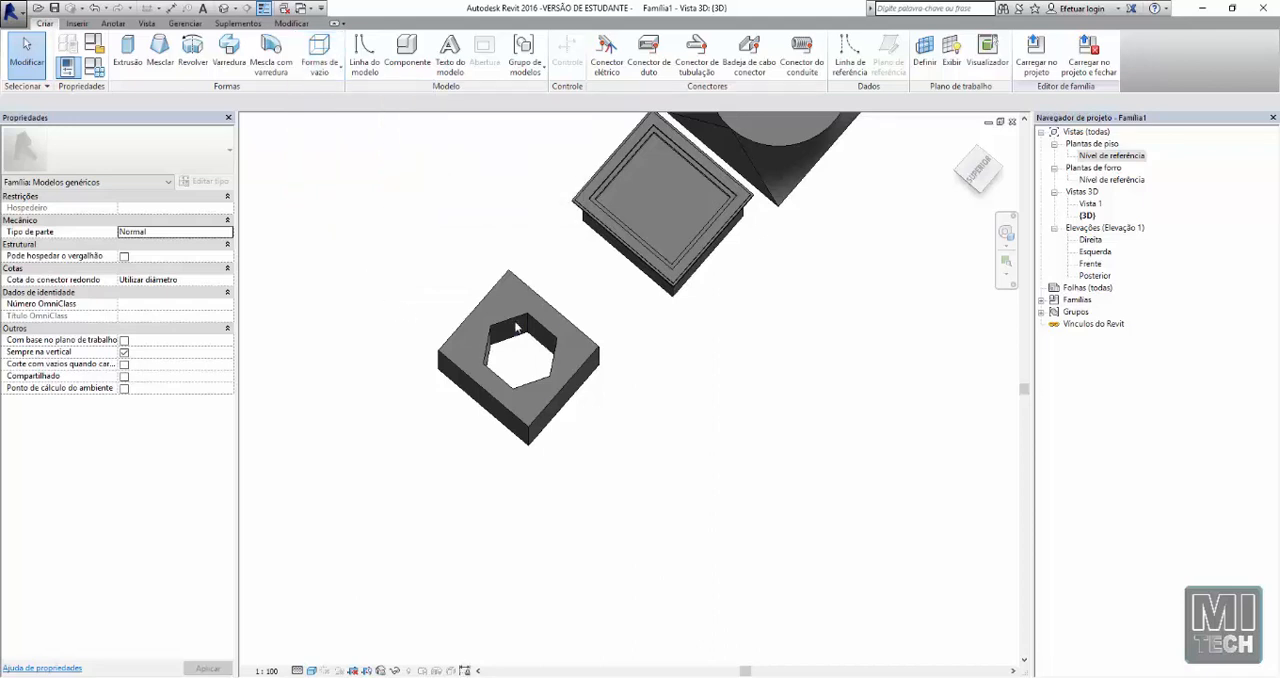
shift+middle_drag(515, 325, 430, 335)
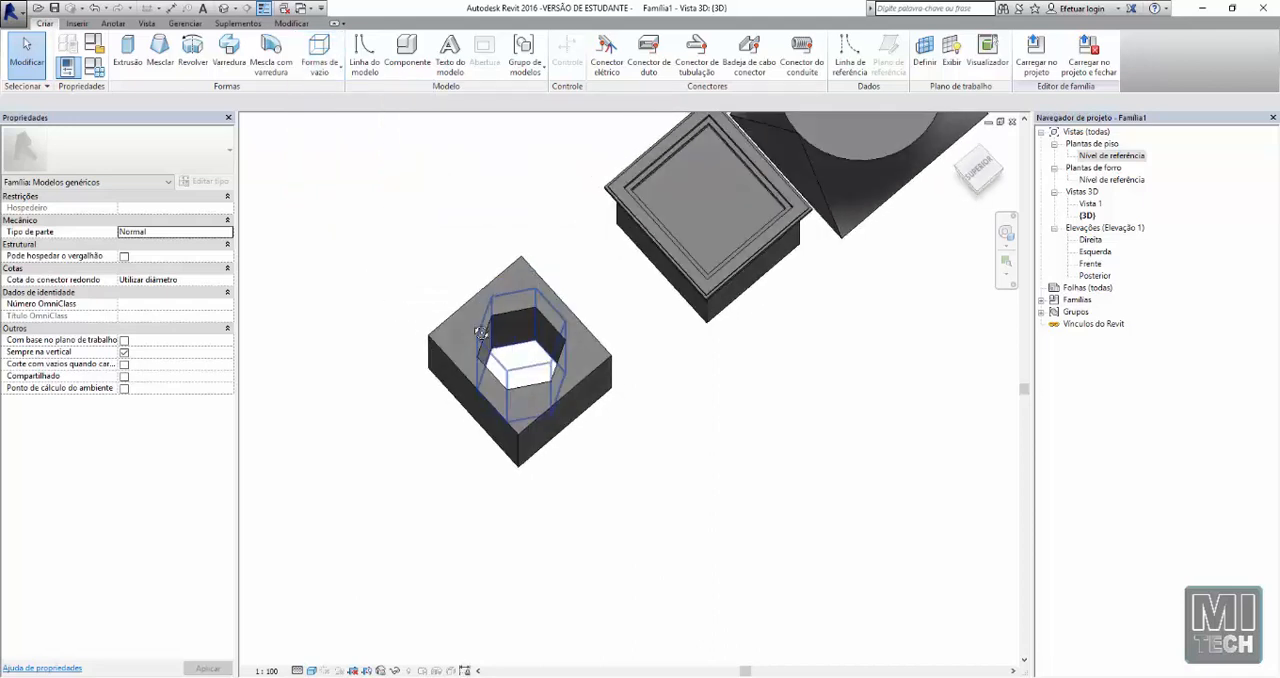
scroll(421, 337, down, 2)
shift+middle_drag(637, 363, 503, 238)
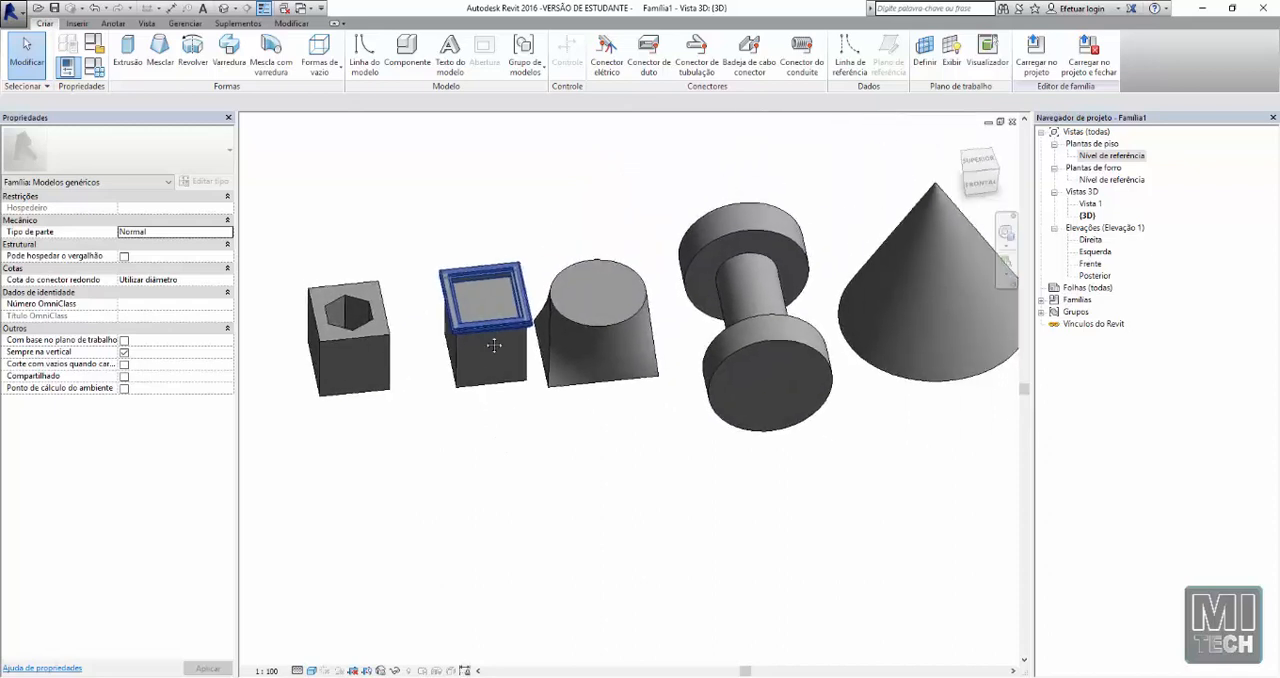
Hide the properties palette and project browser, and frame the full row of forms in the enlarged 3D view
click(228, 118)
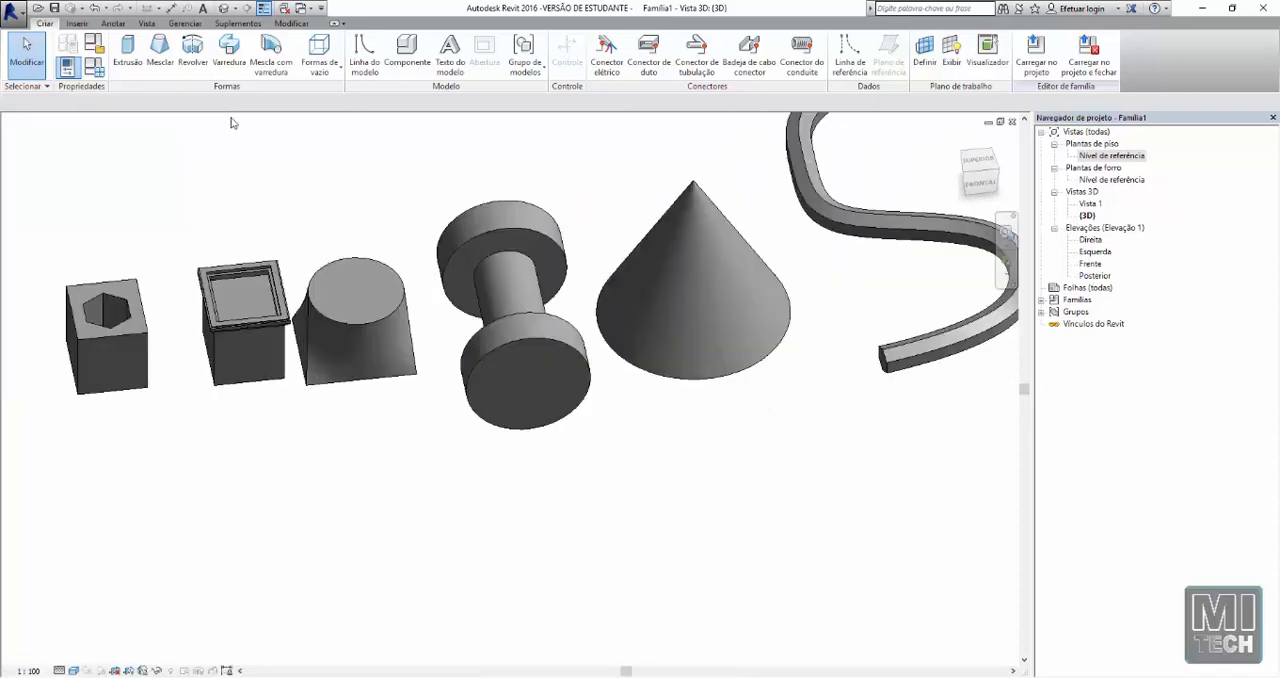
click(1273, 119)
scroll(662, 303, down, 2)
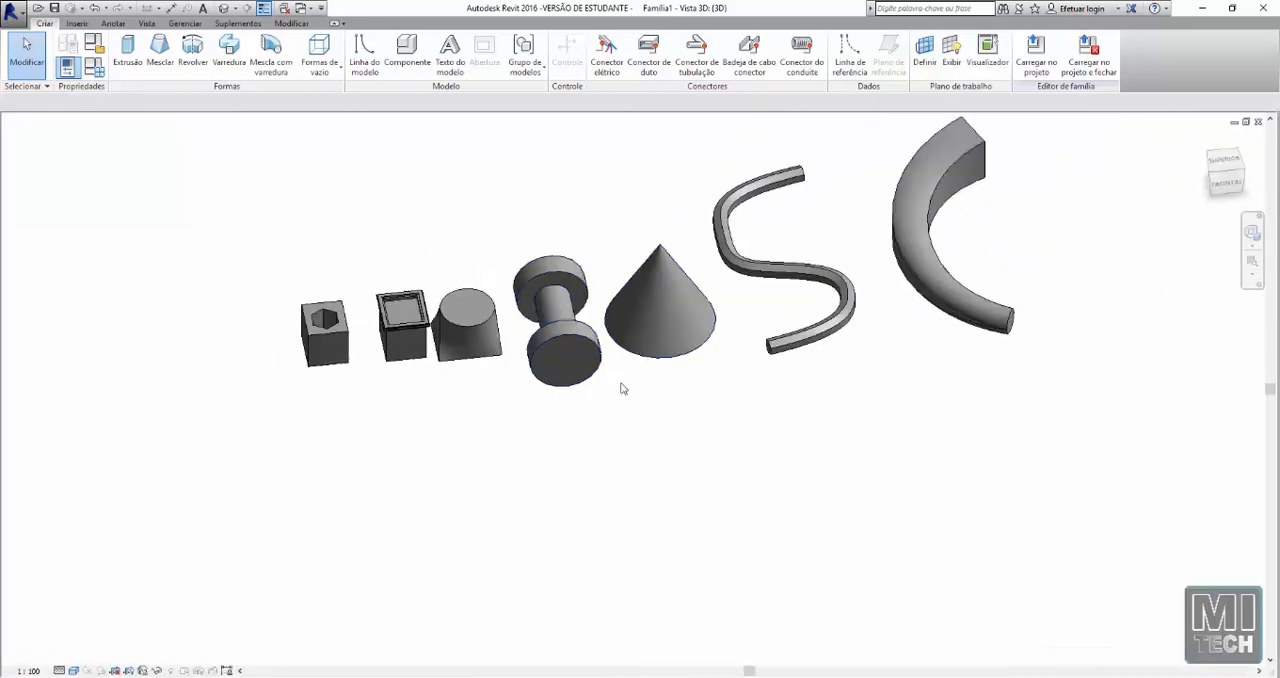
scroll(559, 312, up, 2)
shift+middle_drag(559, 312, 515, 333)
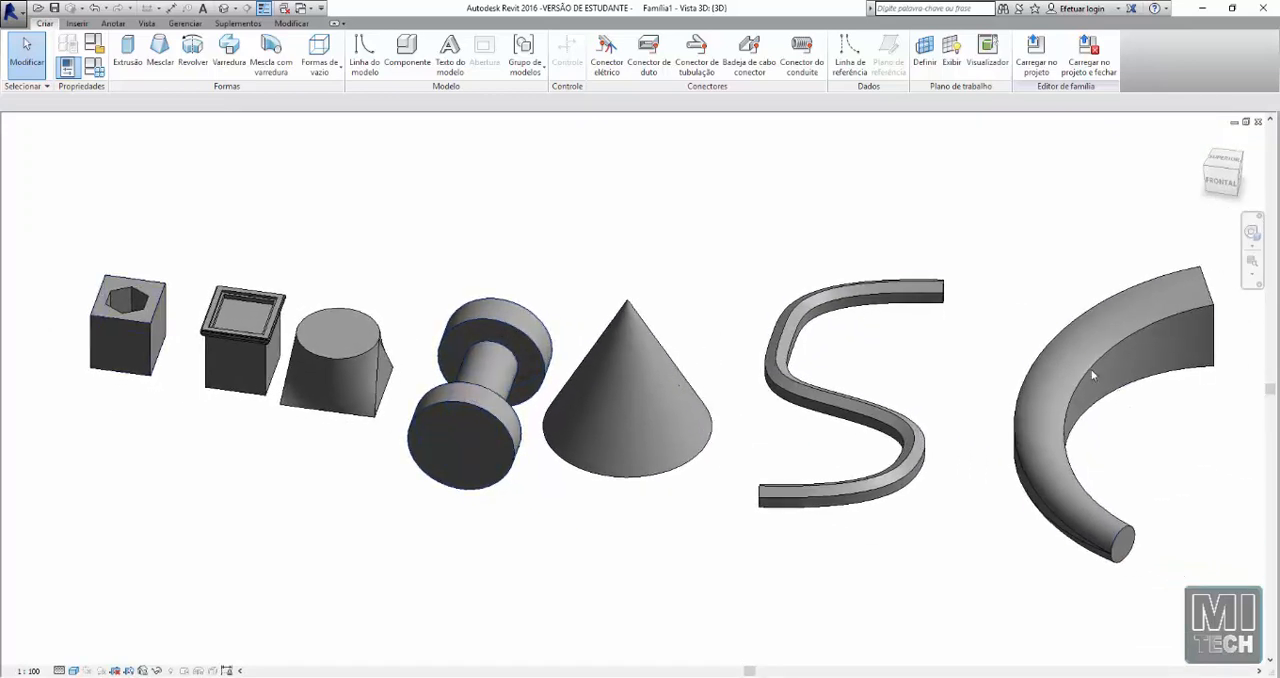
middle_drag(1072, 286, 1069, 284)
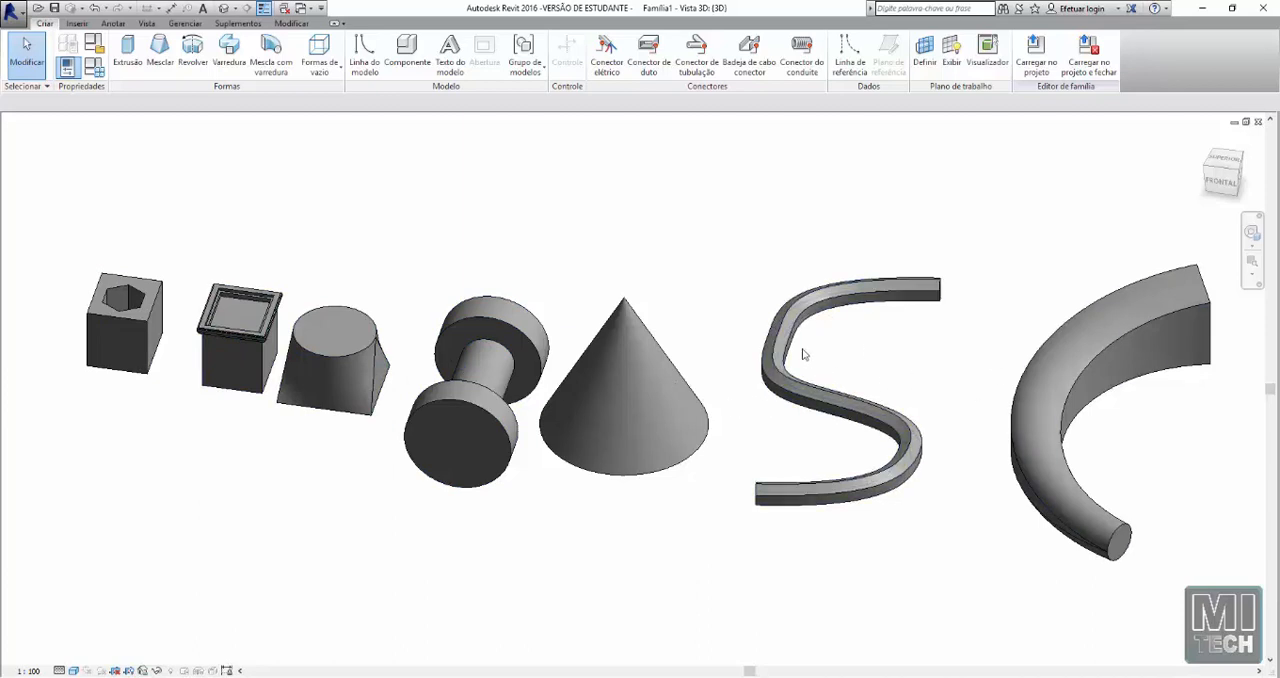
middle_drag(712, 284, 706, 283)
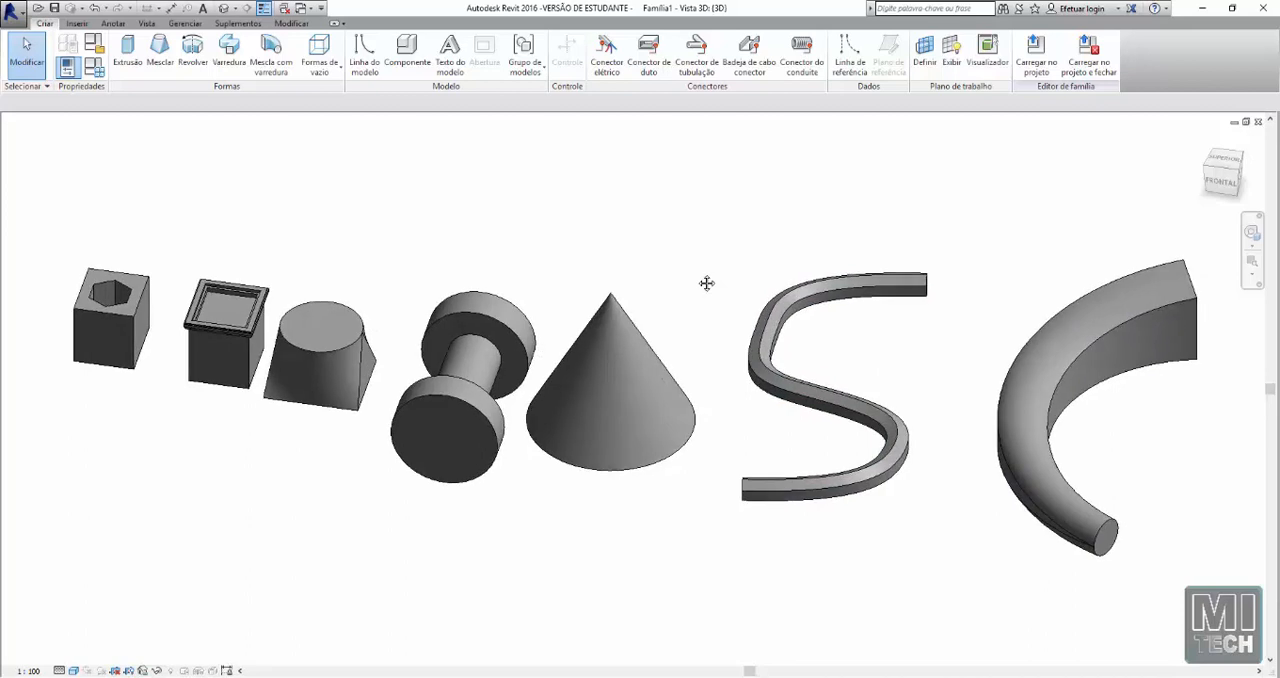